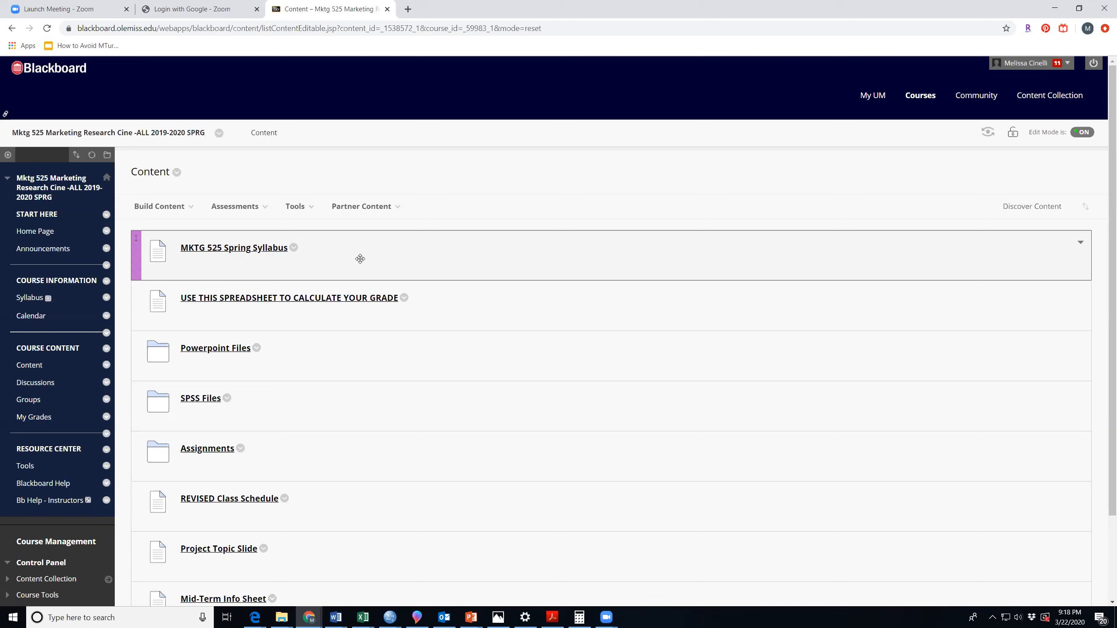
Open the SPSS Class Exercise Files folder inside the course's SPSS Files content folder.
scroll(360, 258, "down", 2)
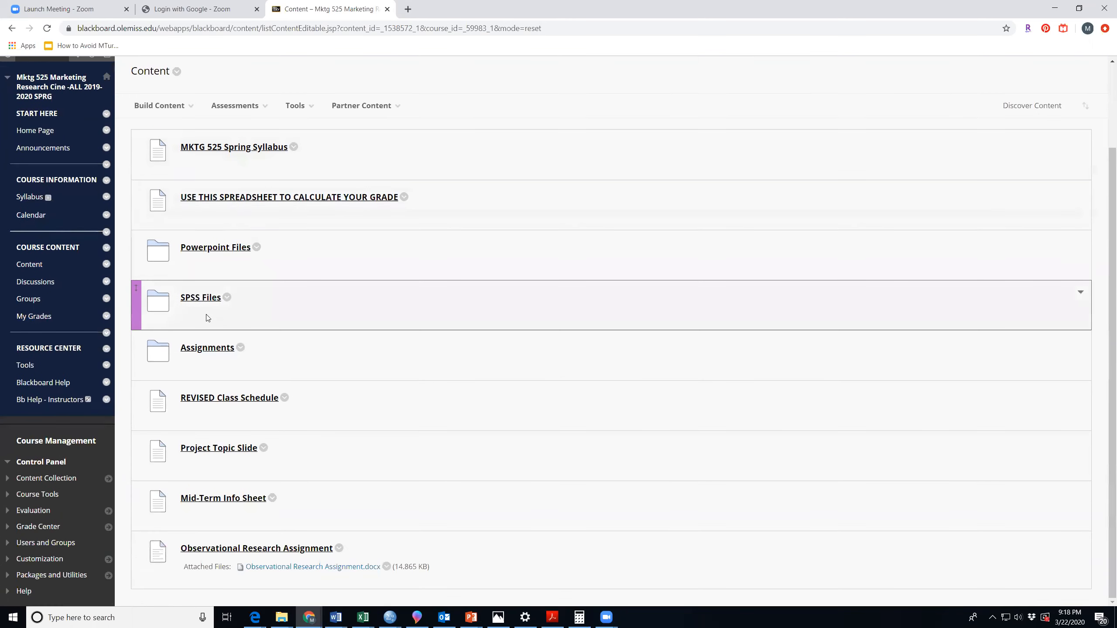
scroll(303, 290, "up", 2)
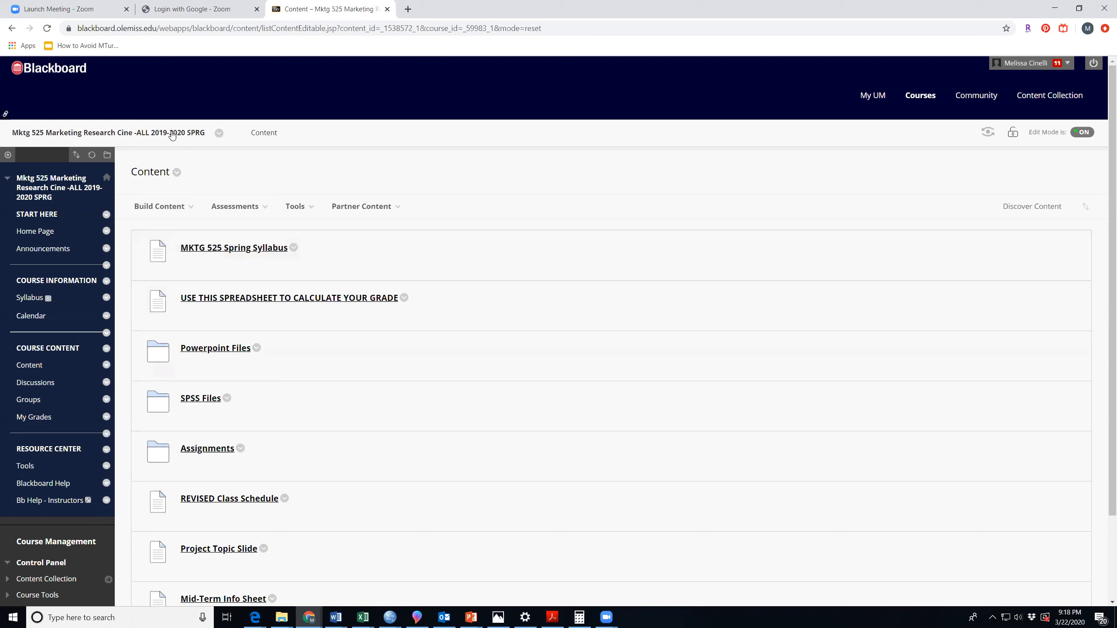
scroll(513, 364, "down", 1)
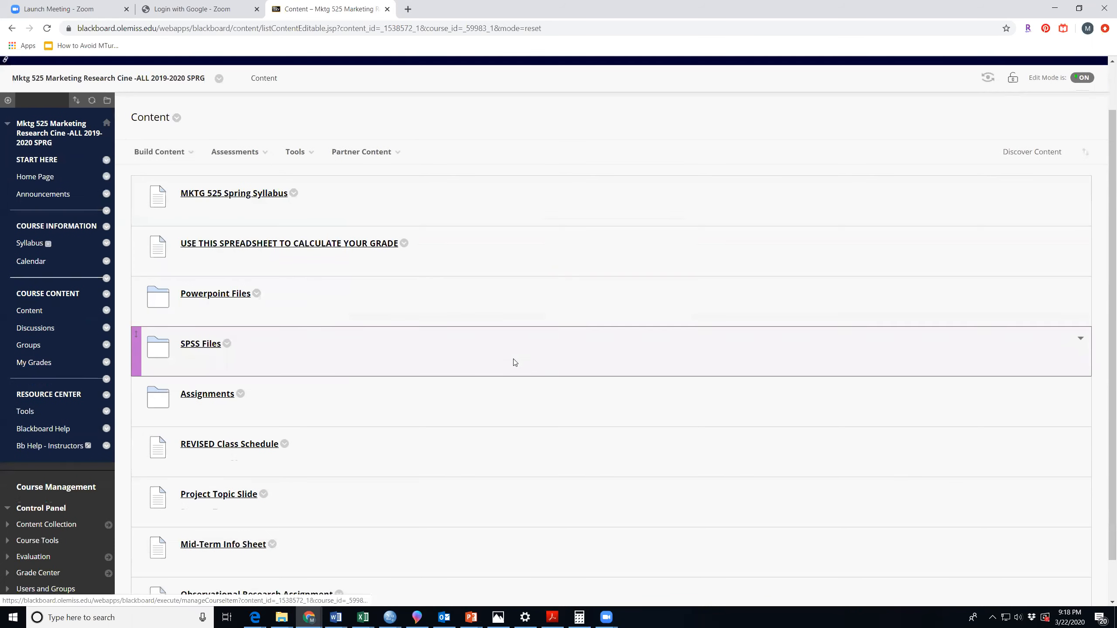
left_click(199, 345)
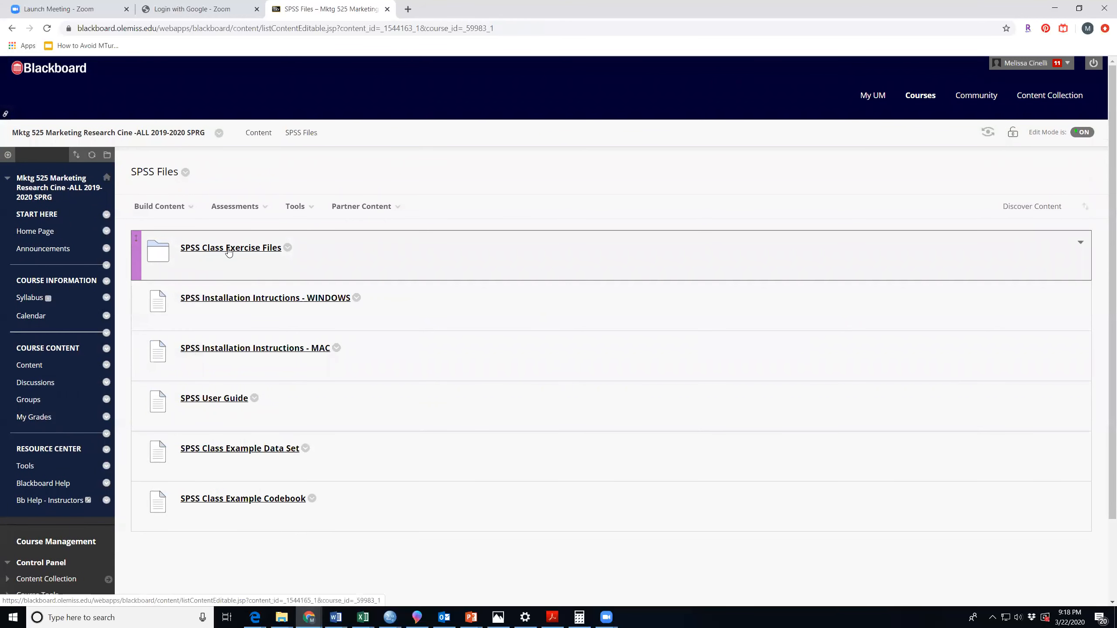
left_click(229, 249)
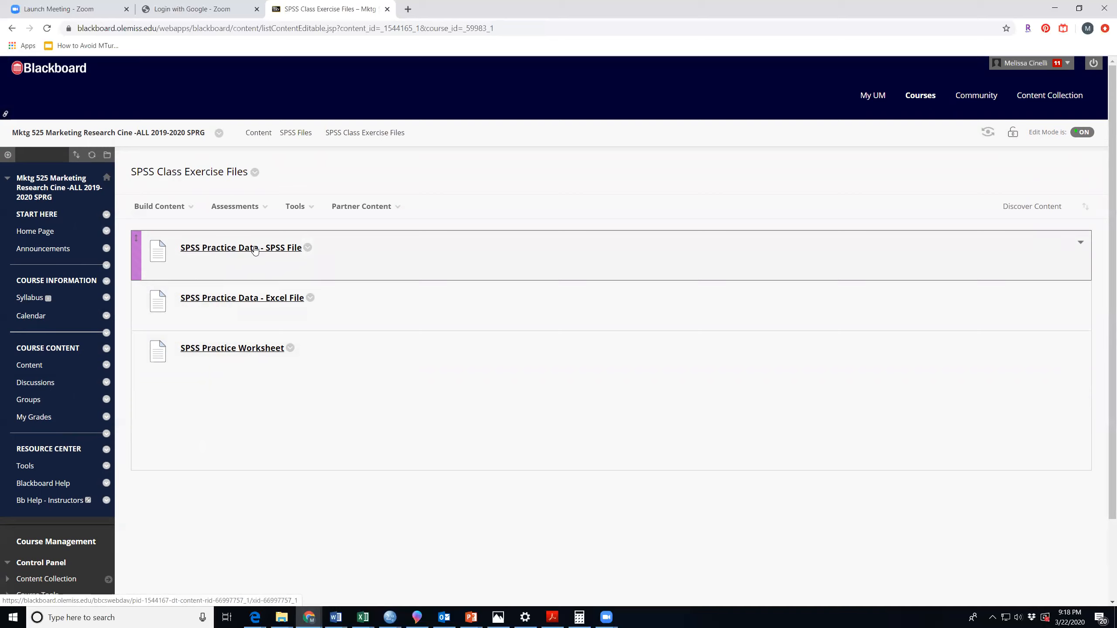
Switch to the SPSSPracticeData.sav dataset in SPSS and highlight the block of respondent rows across all variables.
mouse_move(390, 617)
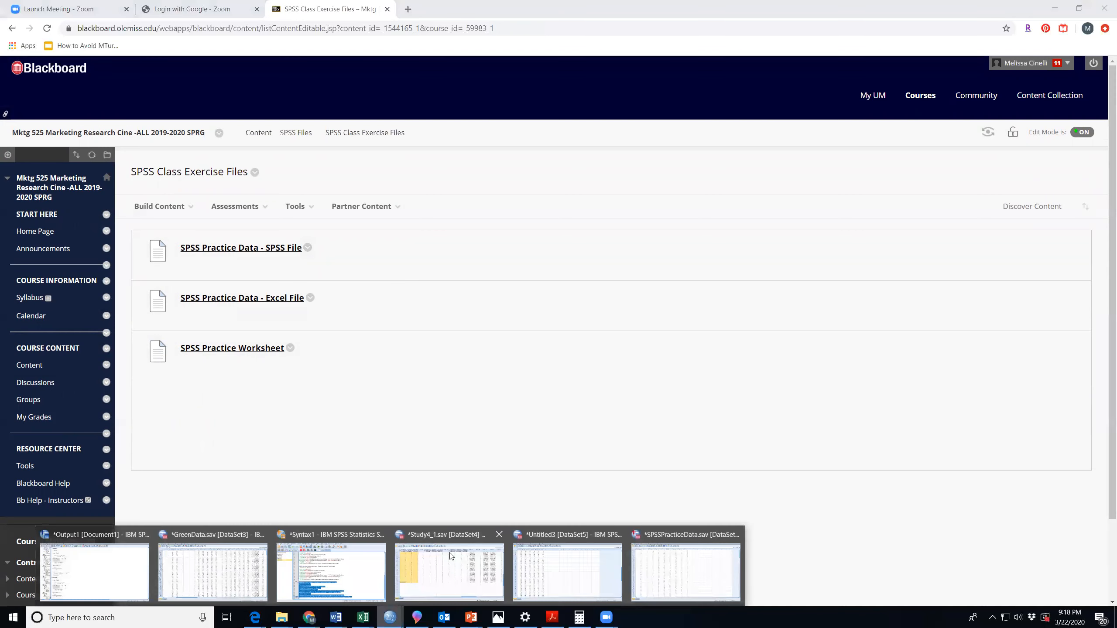
left_click(672, 558)
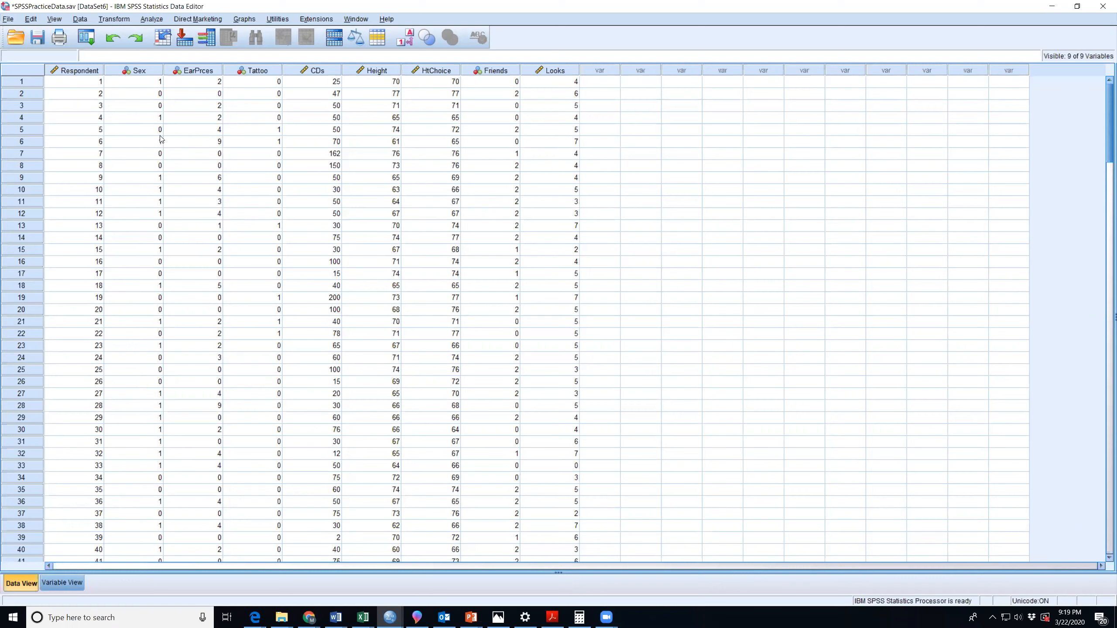
left_click_drag(83, 83, 600, 83)
left_click_drag(730, 88, 780, 567)
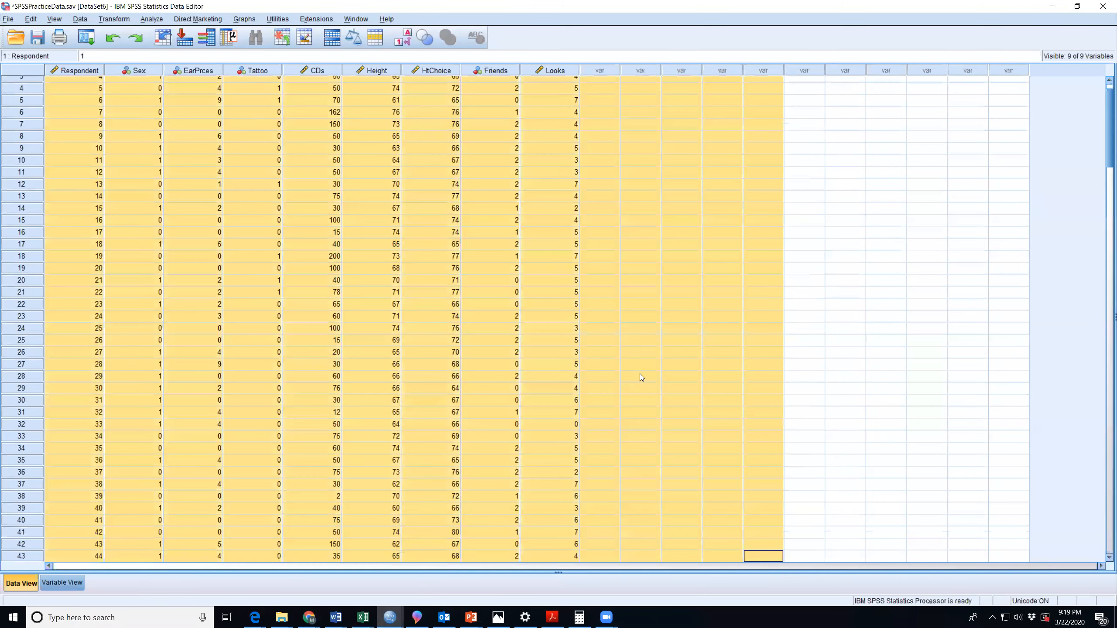
Check the last respondent's row at the end of the dataset and return to the first respondent.
scroll(432, 252, "down", 6)
scroll(431, 250, "down", 20)
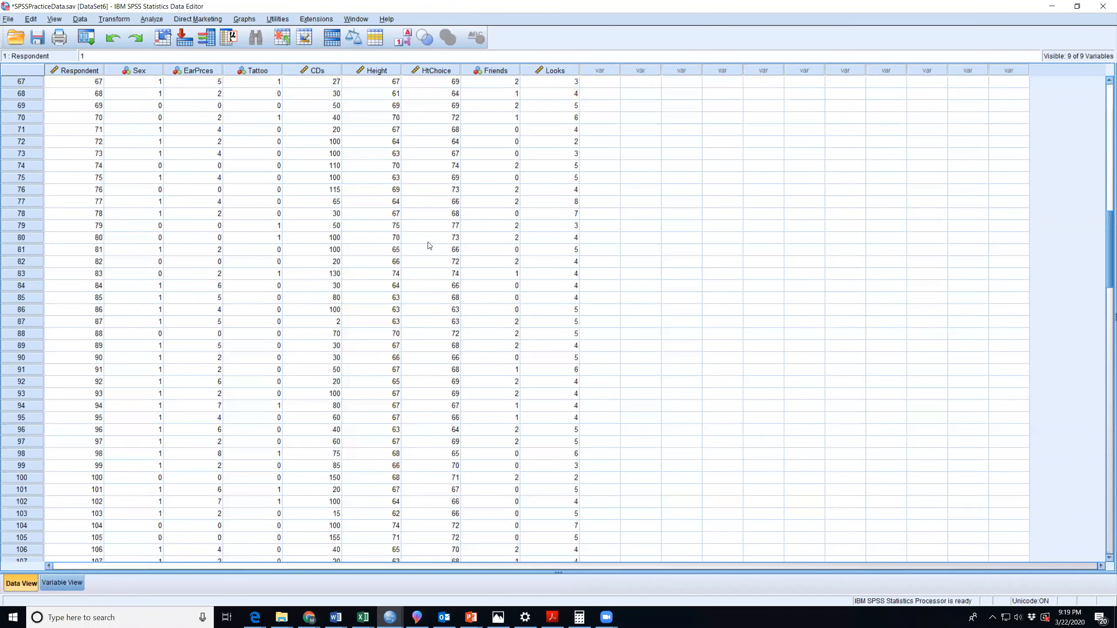
scroll(409, 238, "down", 20)
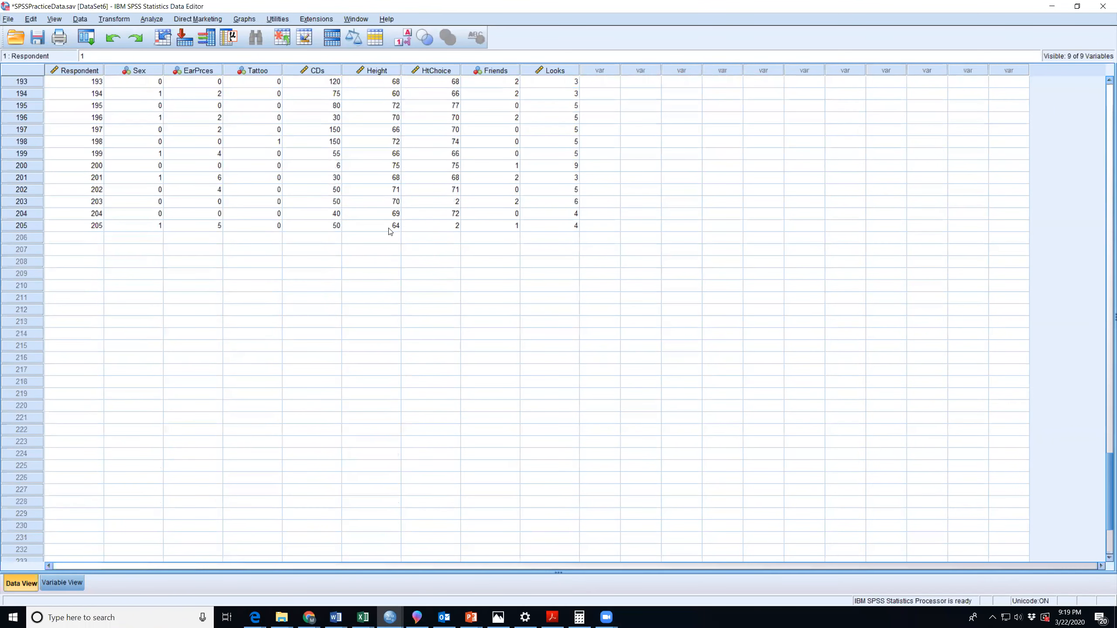
left_click(39, 225)
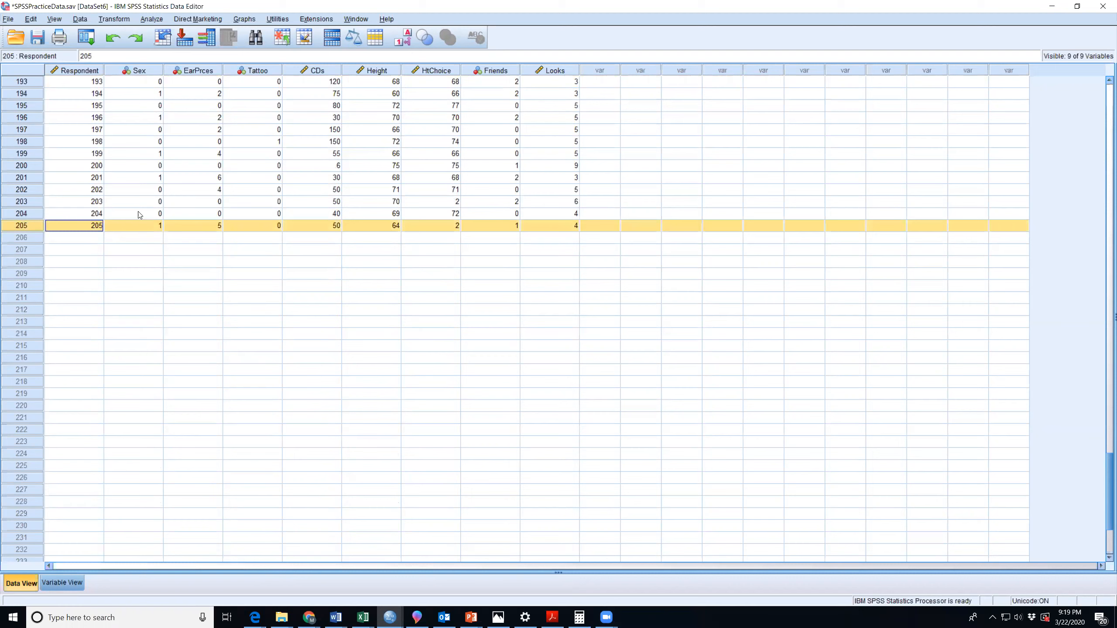
left_click(92, 227)
scroll(92, 229, "up", 20)
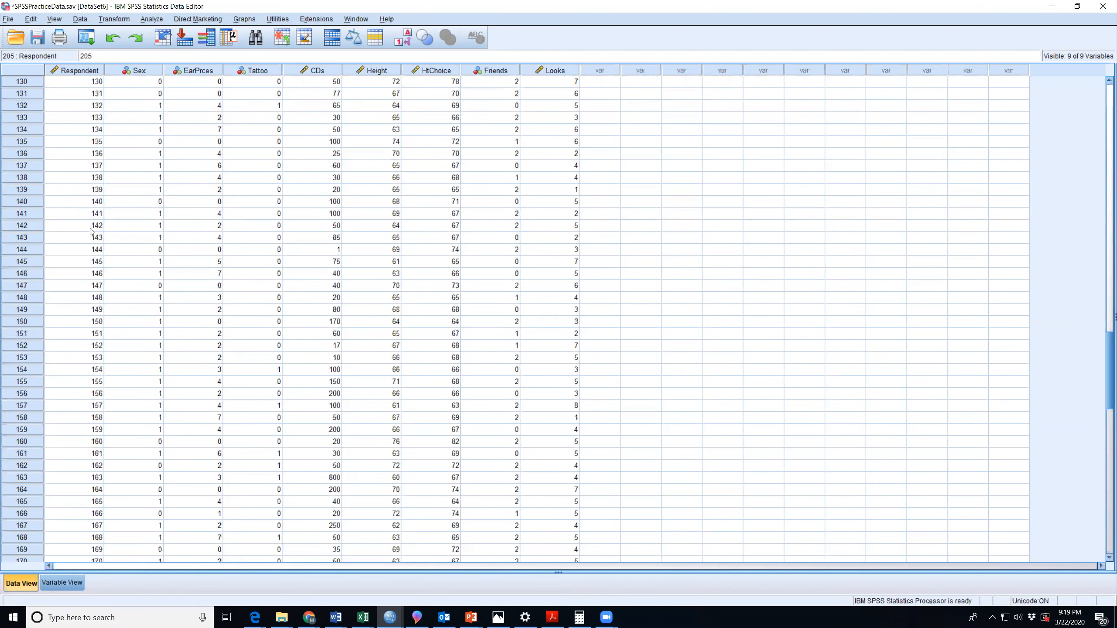
scroll(91, 232, "up", 20)
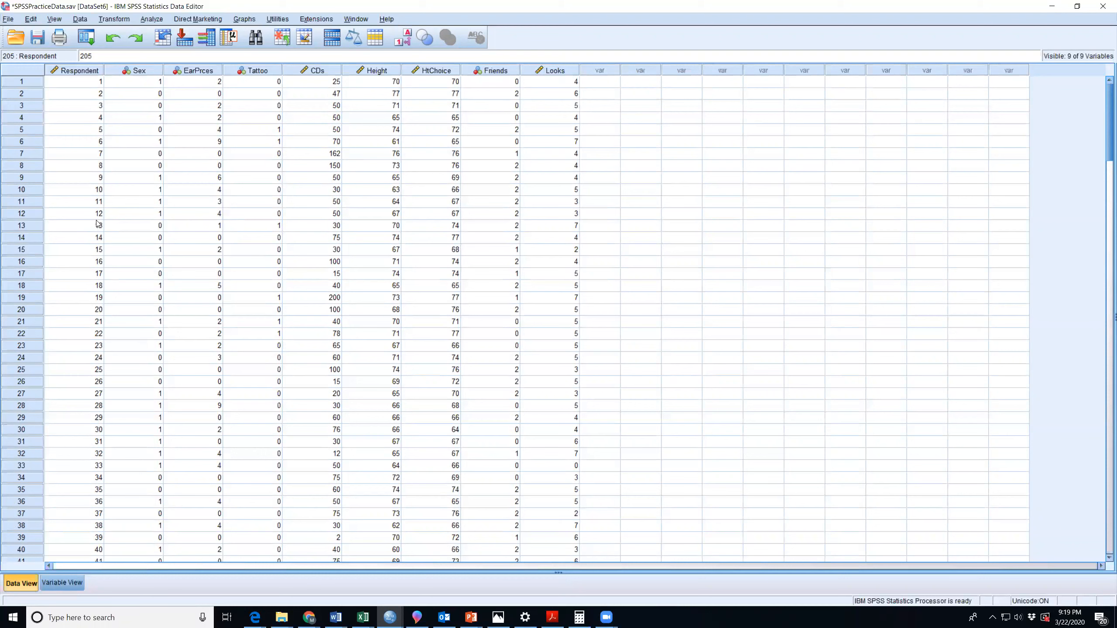
Highlight each variable column in turn, from Sex through EarPrces, Tattoo, CDs, Height, HtChoice and Friends to Looks.
left_click(140, 71)
left_click(201, 71)
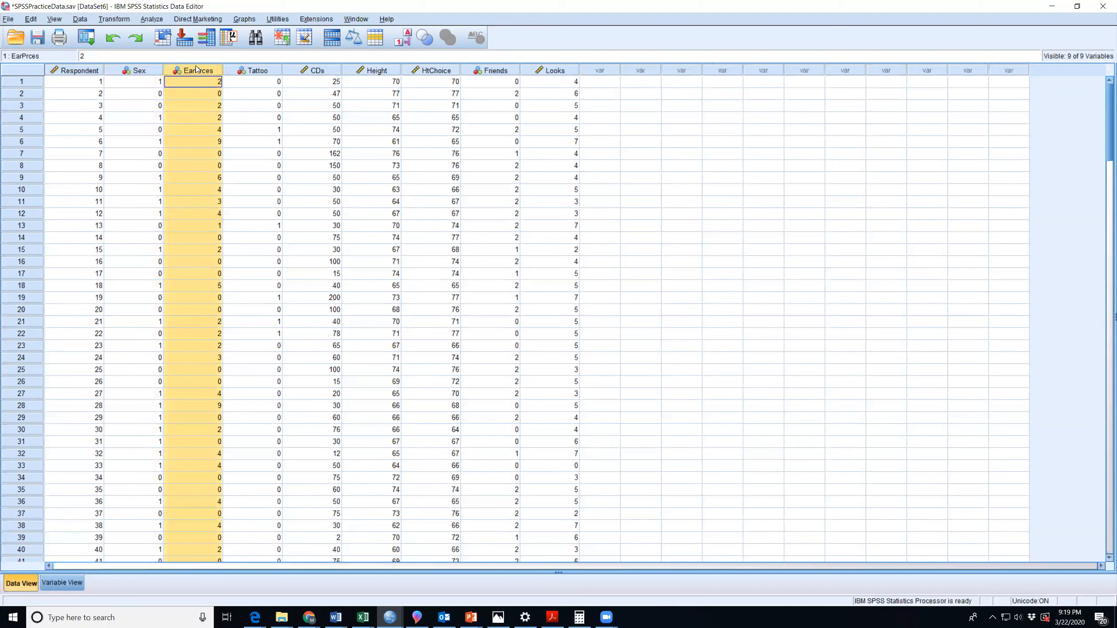
left_click(270, 71)
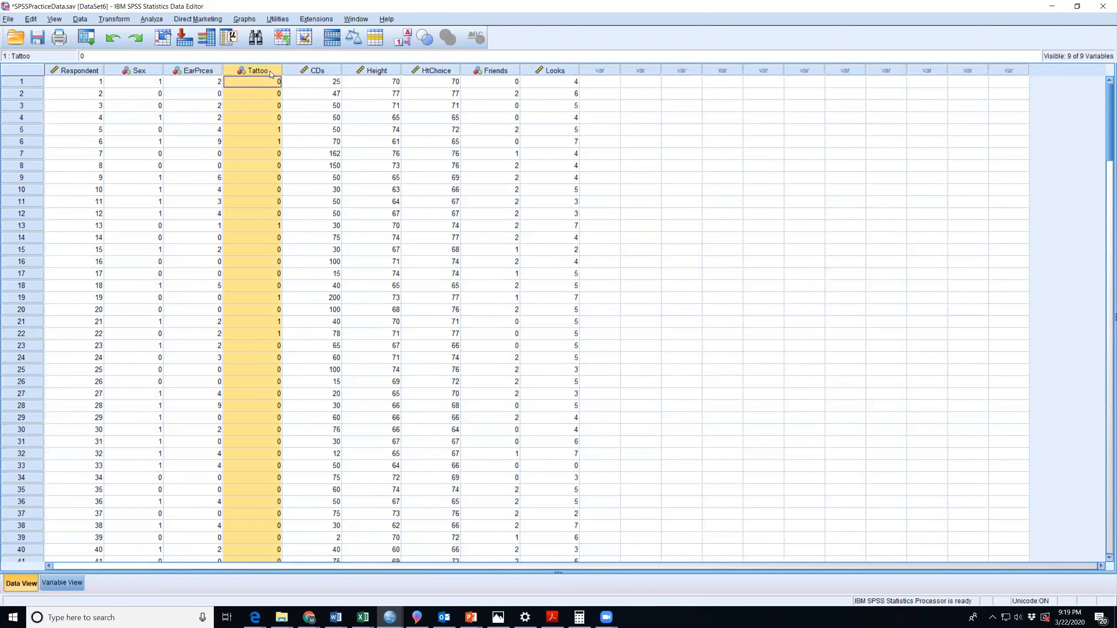
left_click(321, 71)
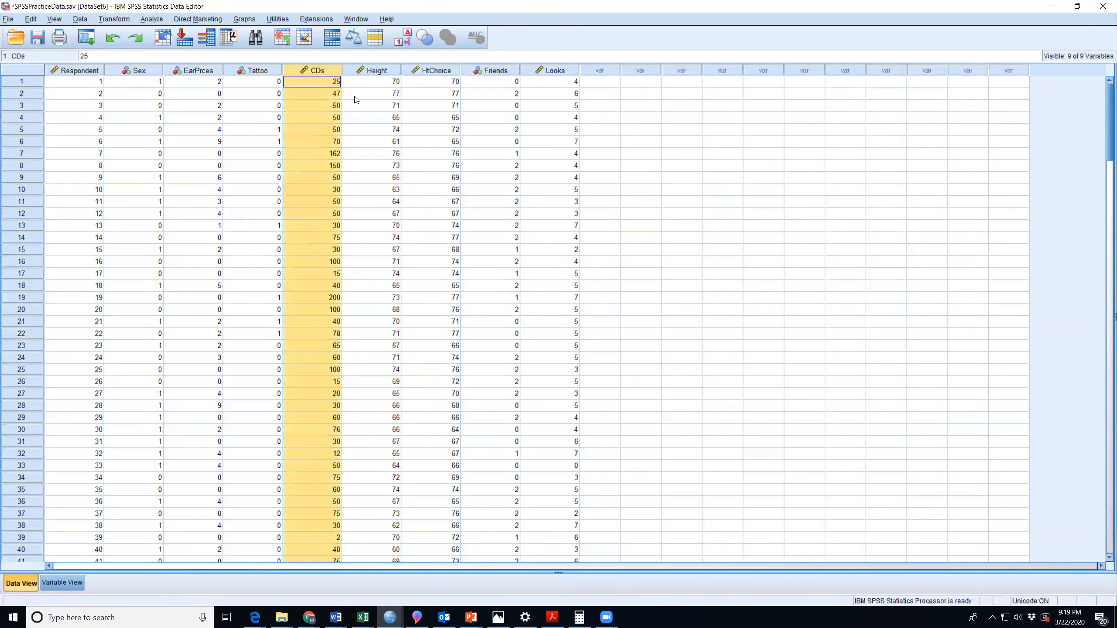
left_click(385, 70)
left_click(438, 69)
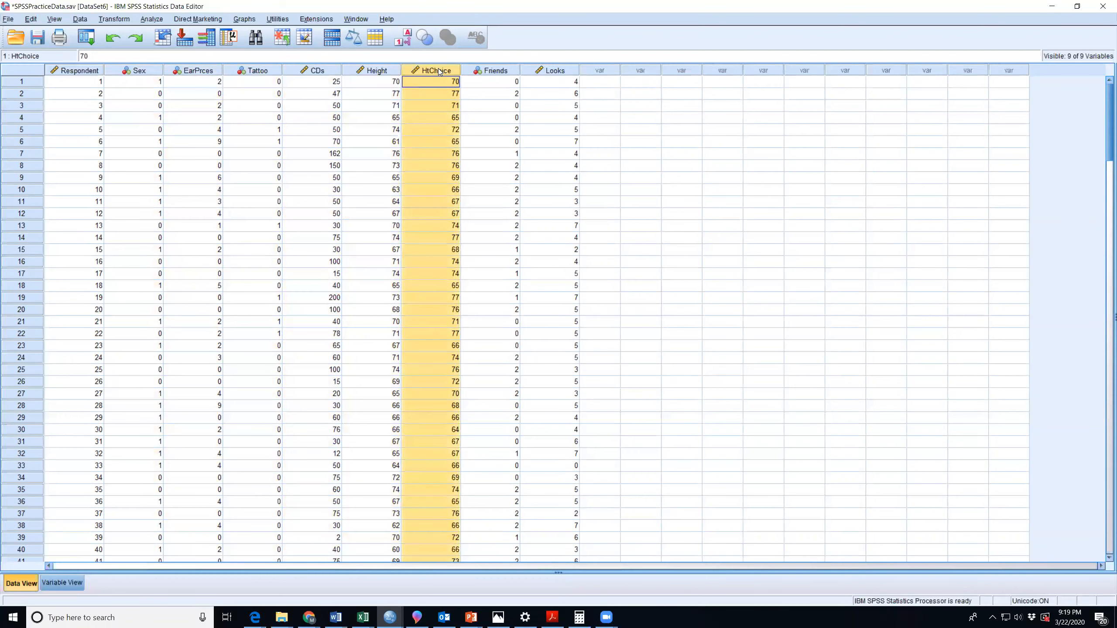
left_click(497, 71)
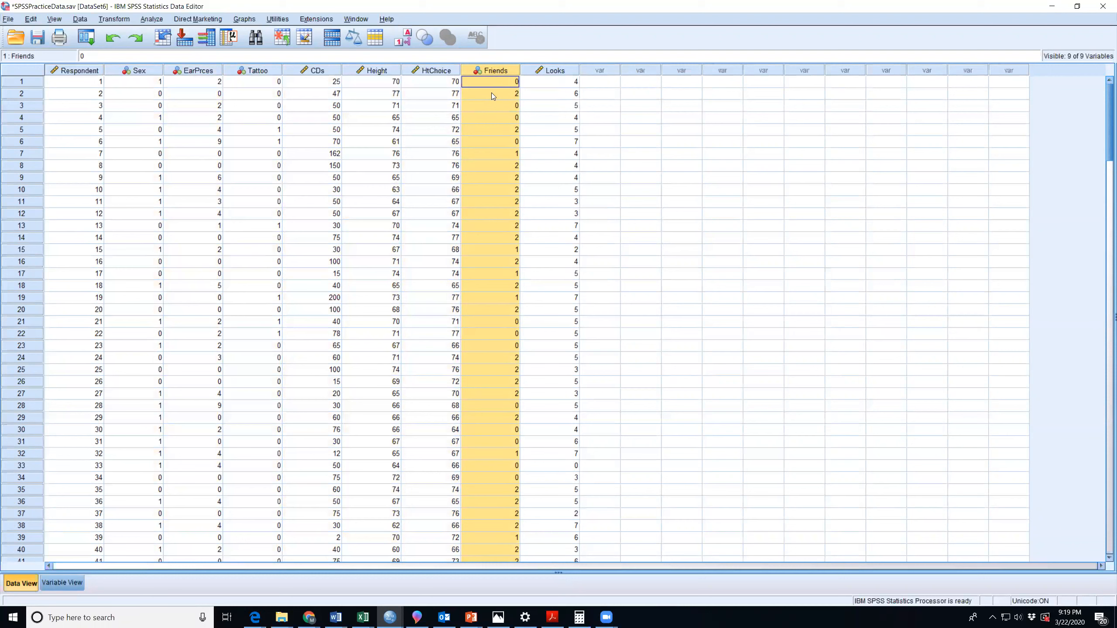
left_click(561, 72)
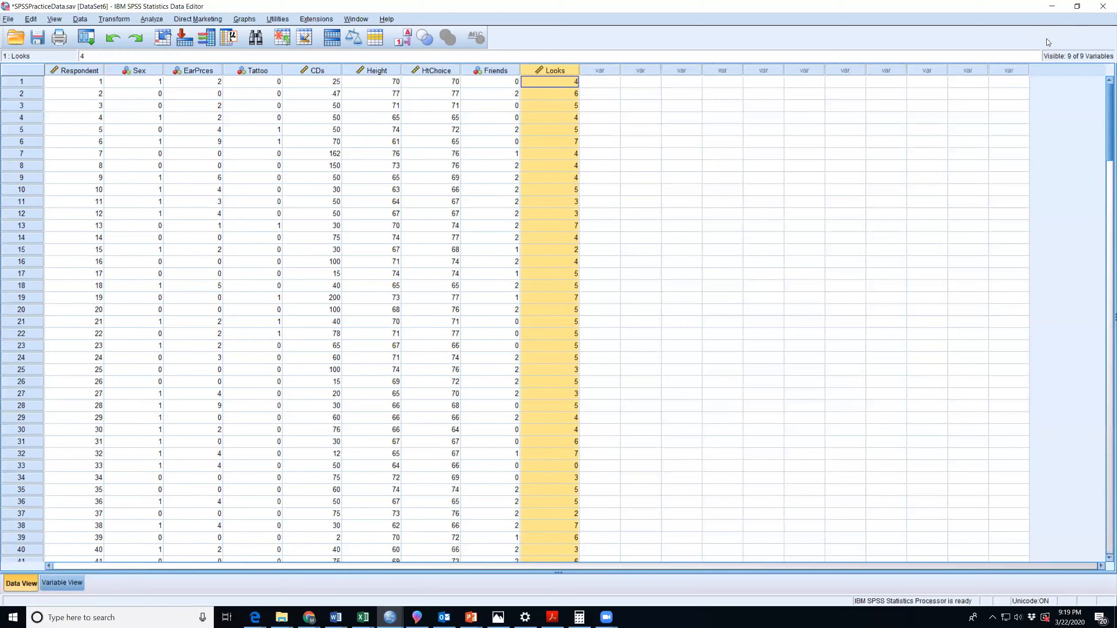
Open the SPSSPractice document in Word without the navigation pane and review the Student Attitudes and Behaviors questionnaire.
left_click(282, 616)
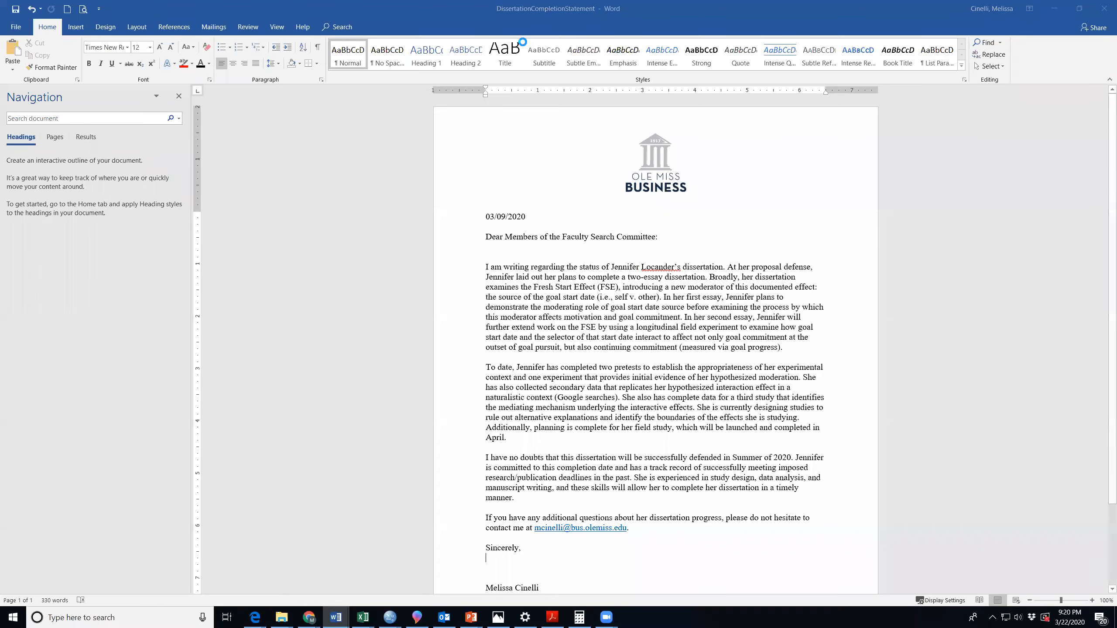
left_click(178, 96)
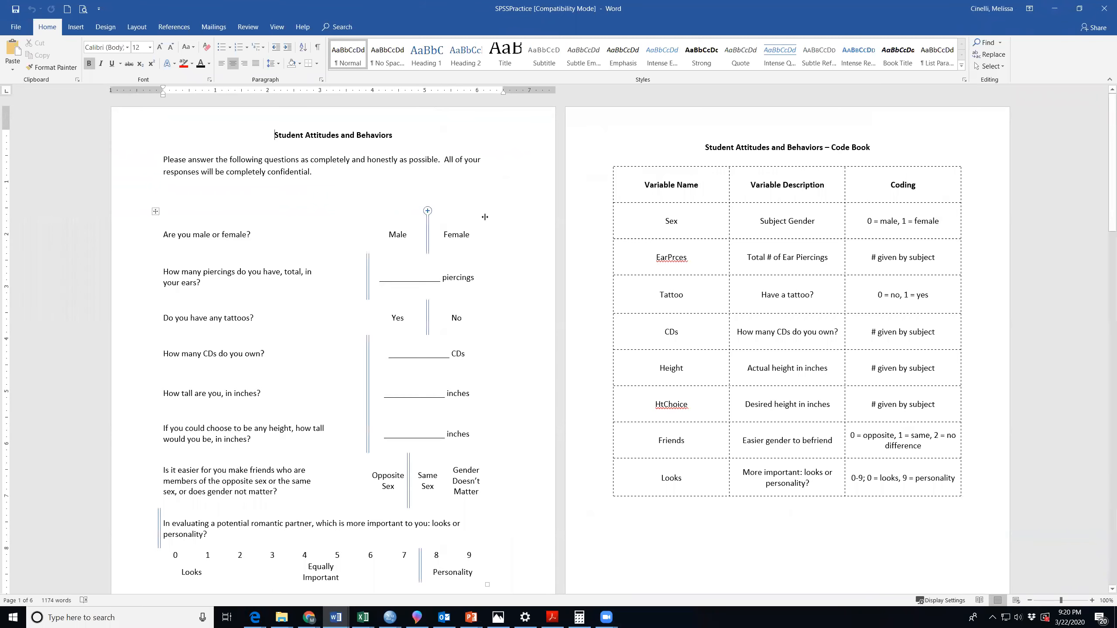
scroll(485, 216, "down", 2)
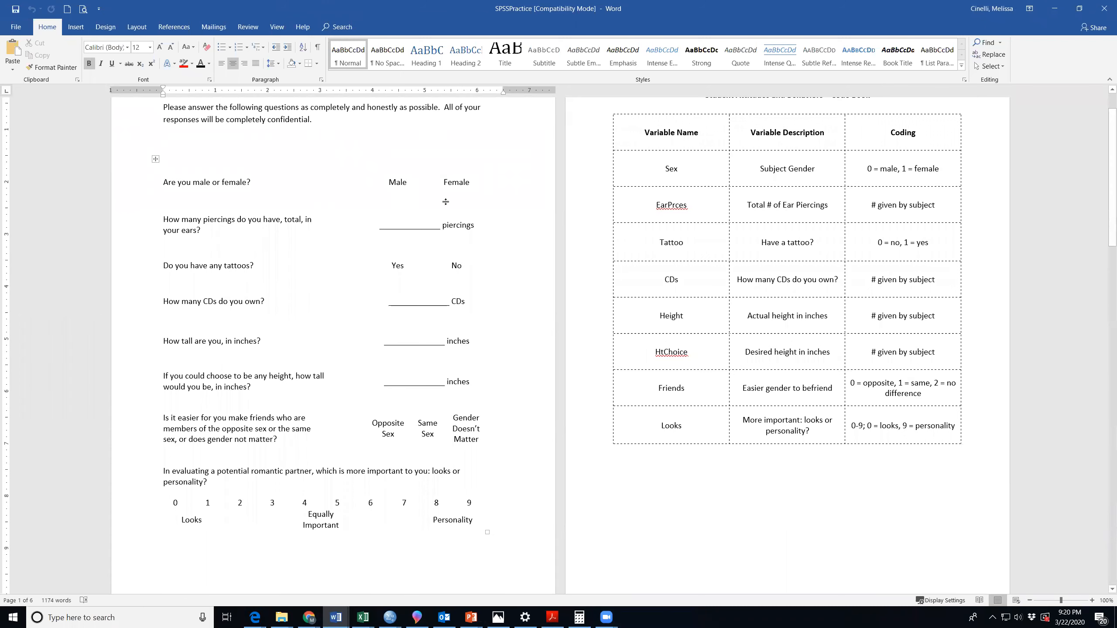
scroll(446, 201, "up", 2)
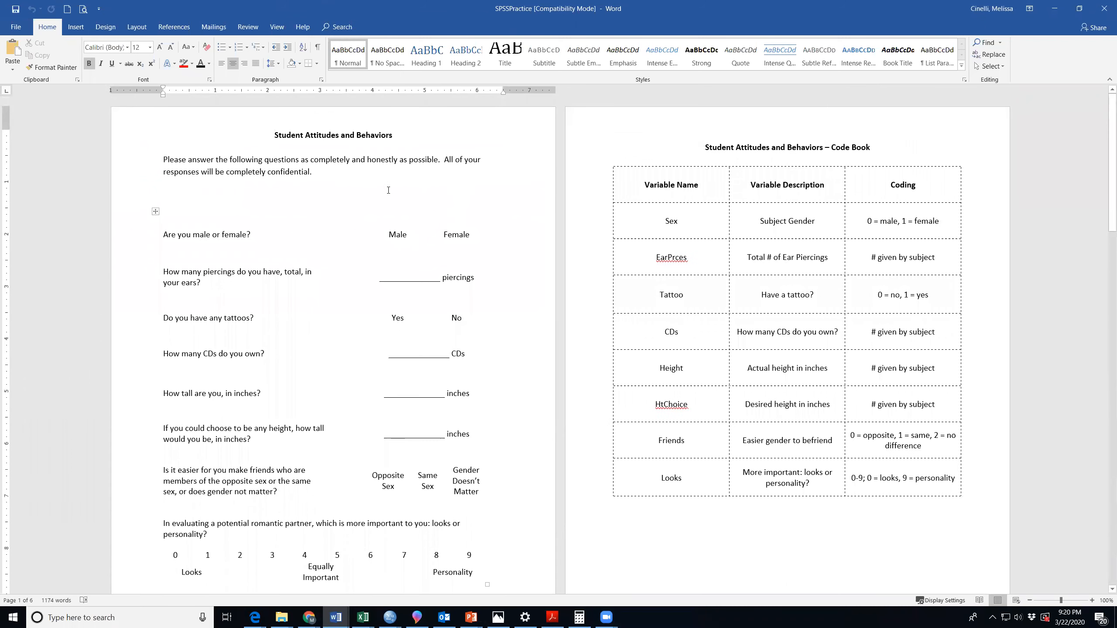
scroll(398, 202, "down", 2)
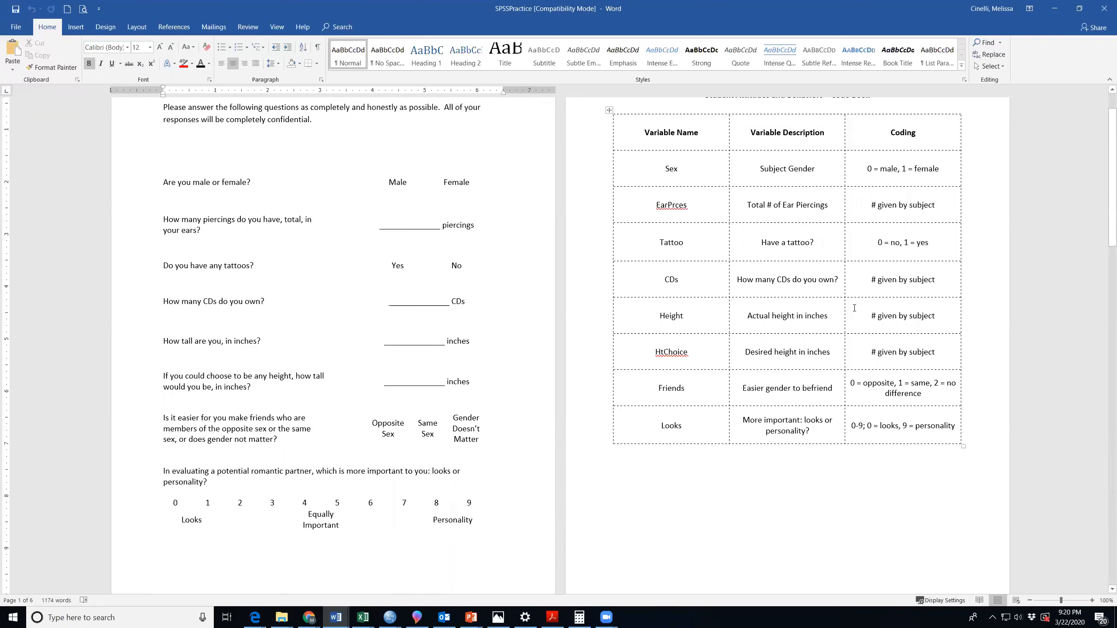
Review the variable names, descriptions and coding in the Student Attitudes and Behaviors code book.
scroll(854, 308, "up", 2)
left_click(801, 258)
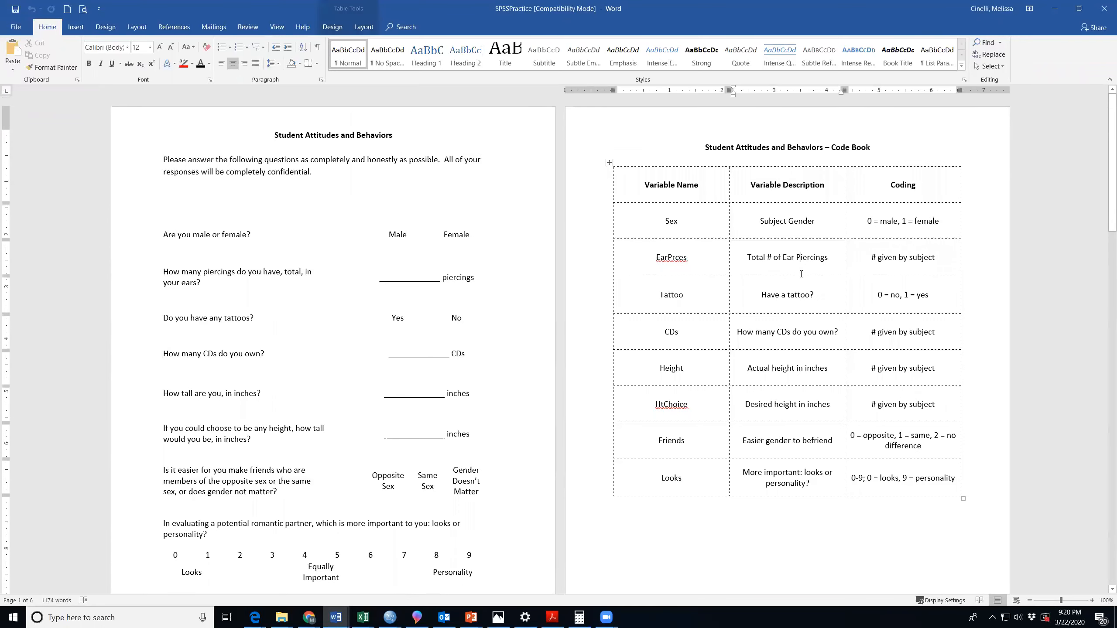
left_click(878, 147)
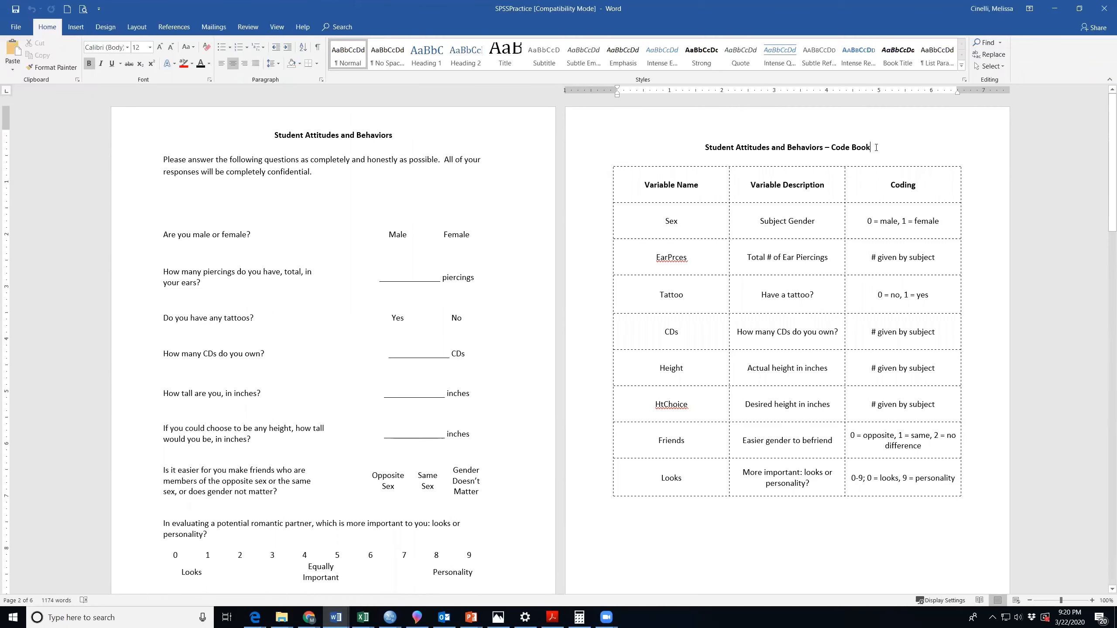
scroll(673, 175, "down", 1)
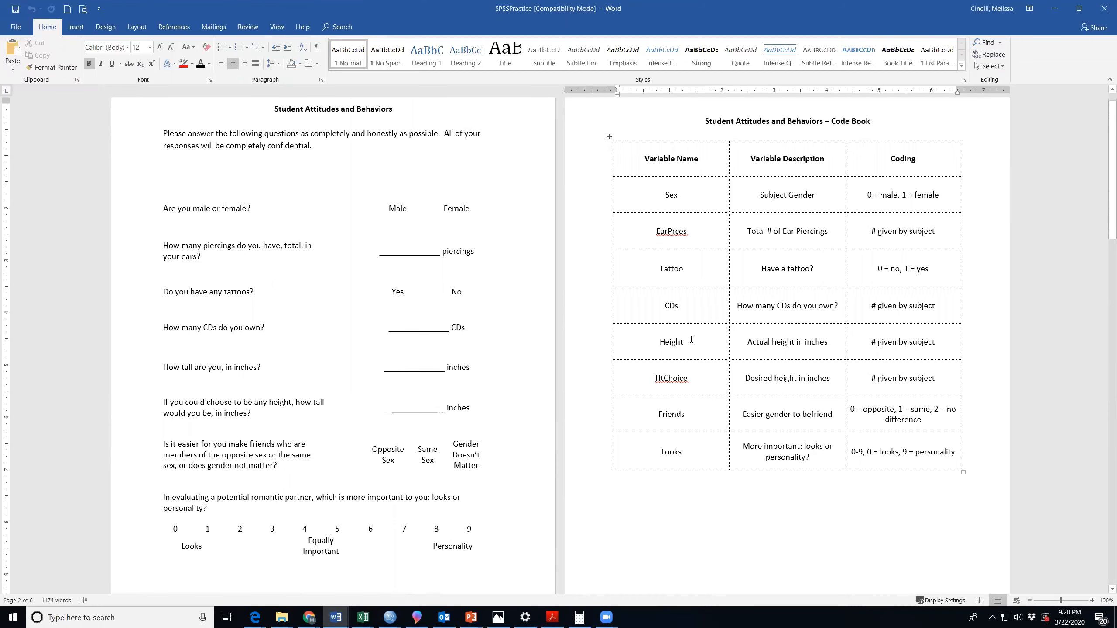
Minimize the other Word document and arrange the SPSSPractice document and the SPSS practice data window side by side.
left_click(1079, 8)
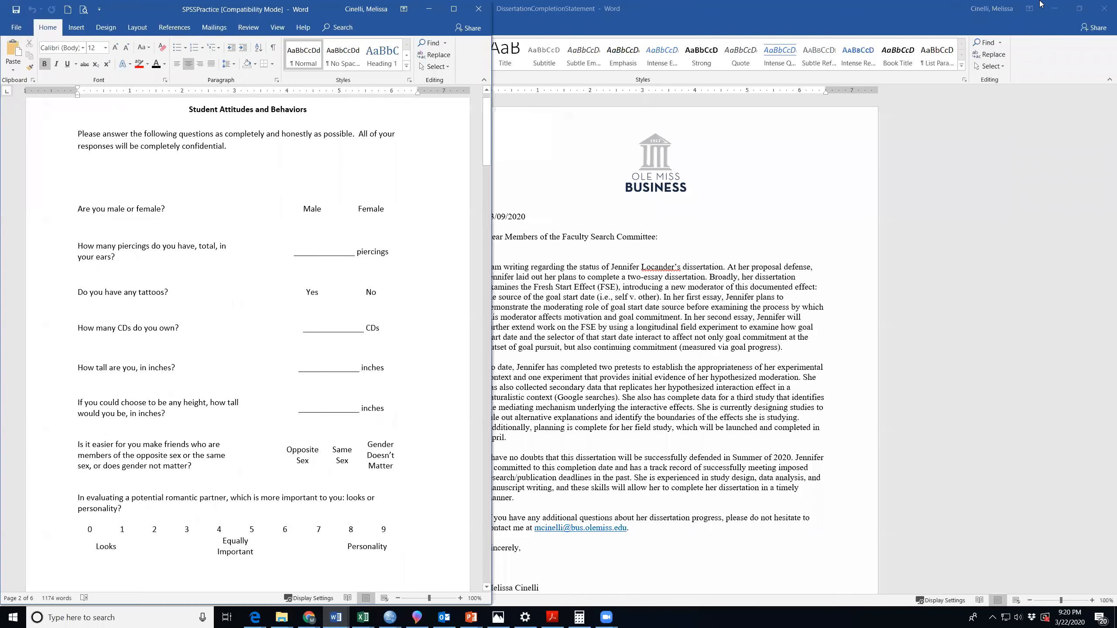
left_click(1054, 9)
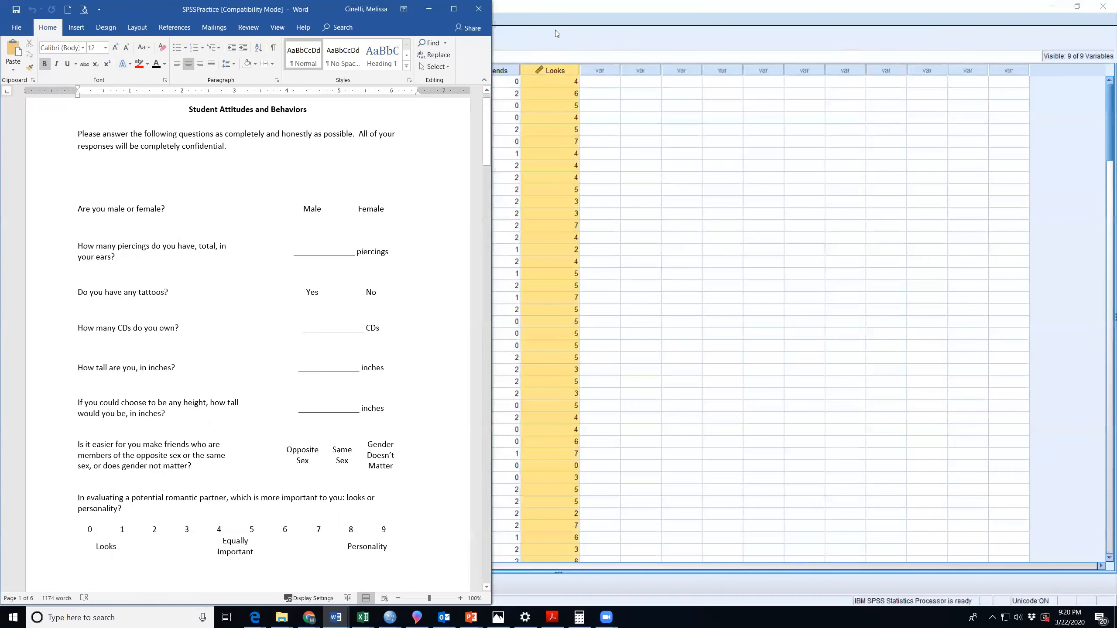
left_click(555, 29)
left_click(1077, 7)
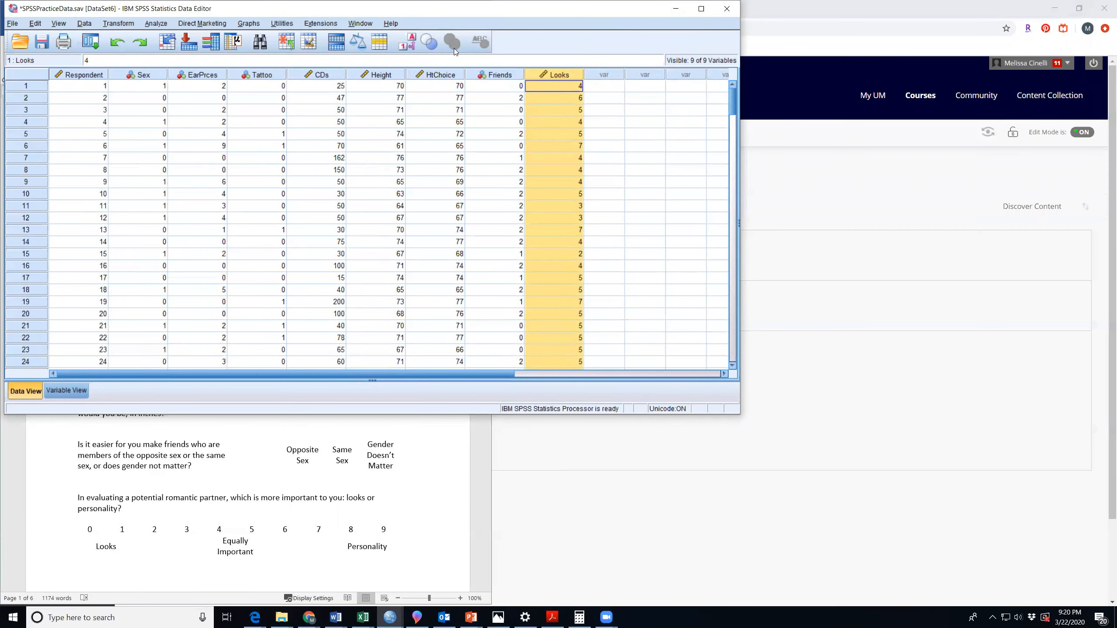
left_click_drag(453, 9, 825, 21)
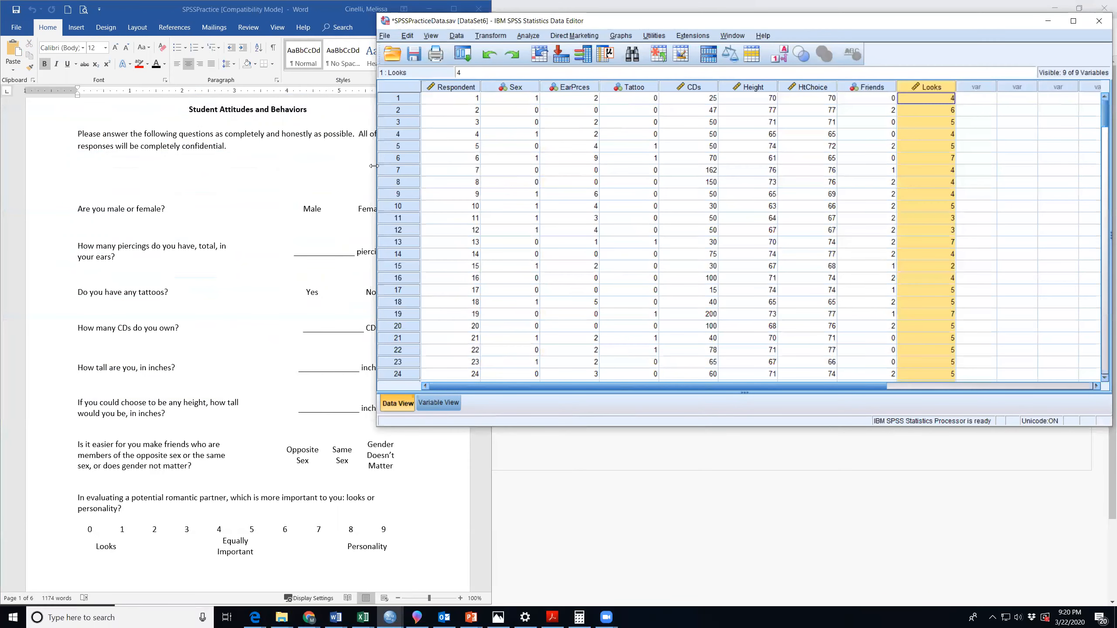
left_click_drag(374, 165, 491, 167)
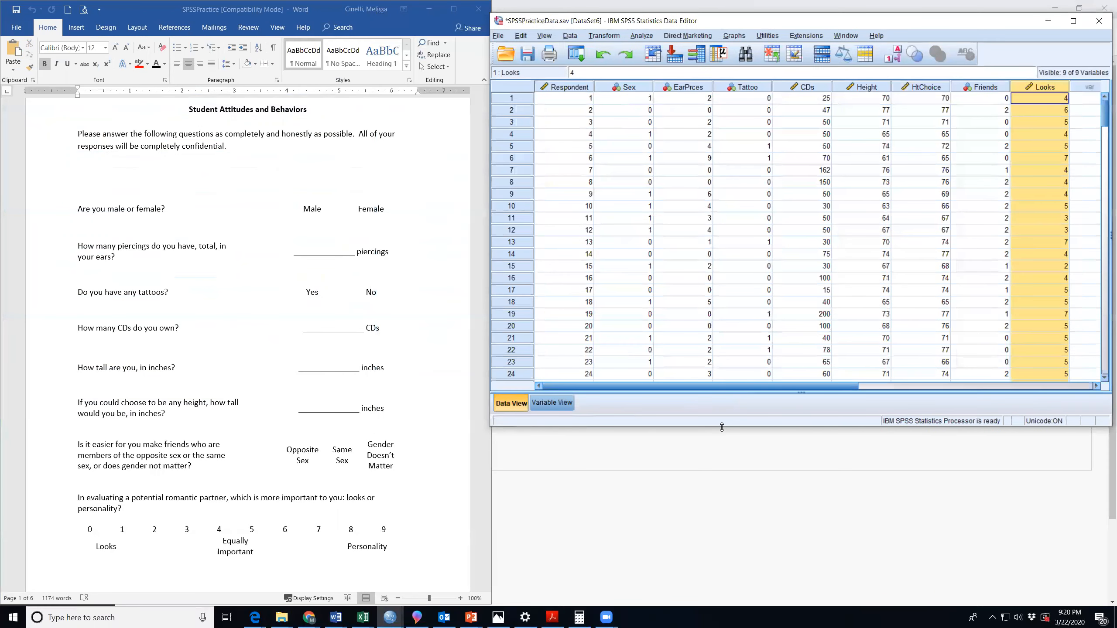
left_click_drag(721, 426, 717, 625)
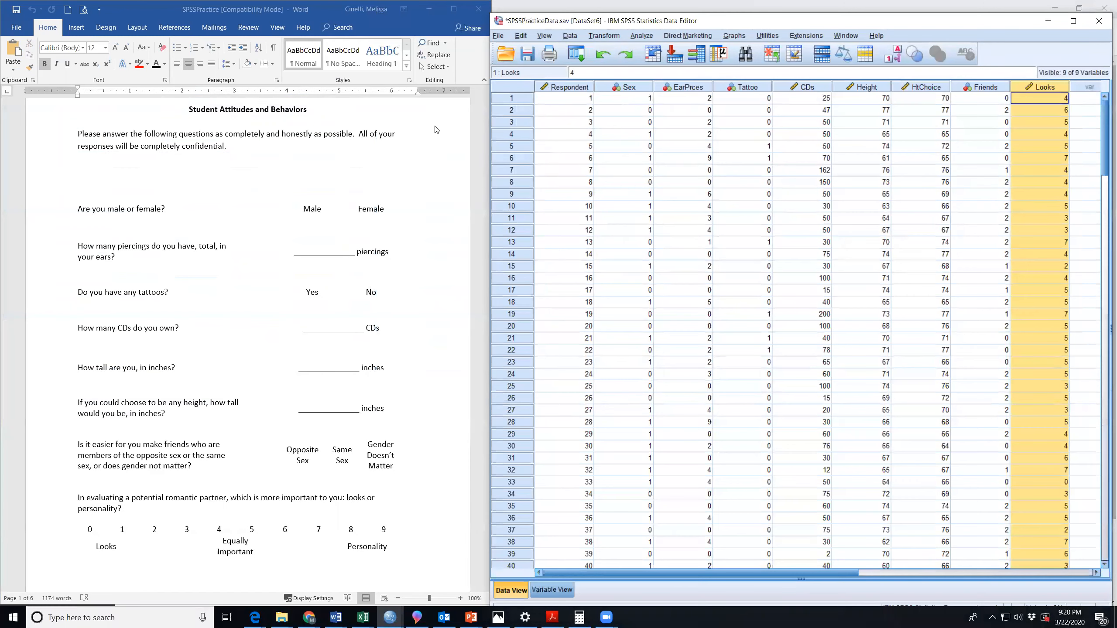
Highlight the Sex column in the dataset and look up its coding in the Word code book.
left_click(633, 87)
left_click(283, 273)
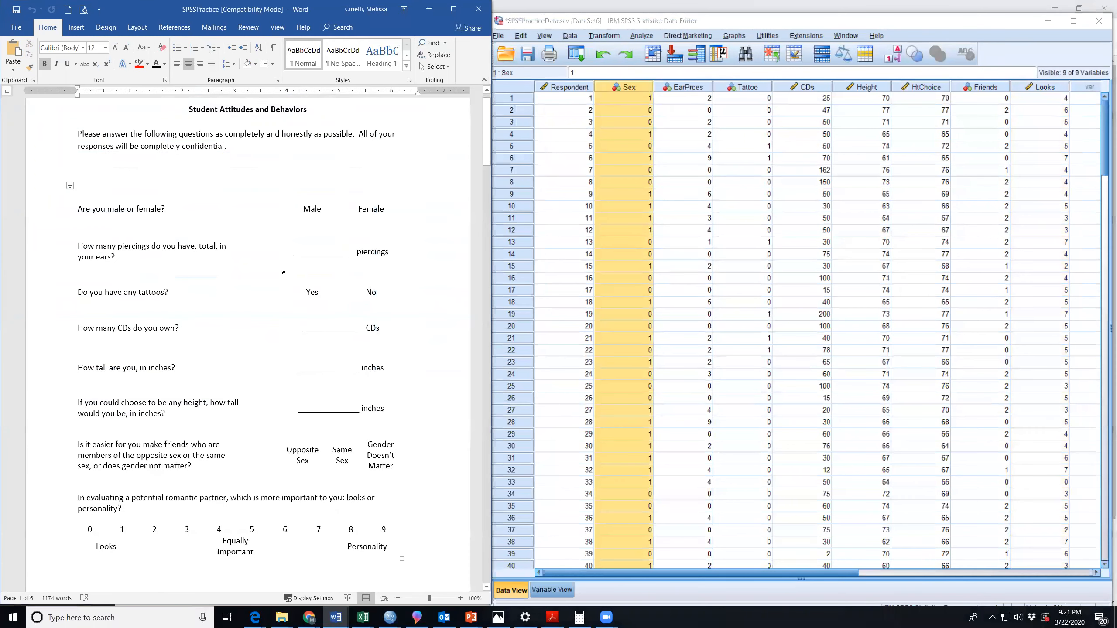
scroll(283, 273, "down", 15)
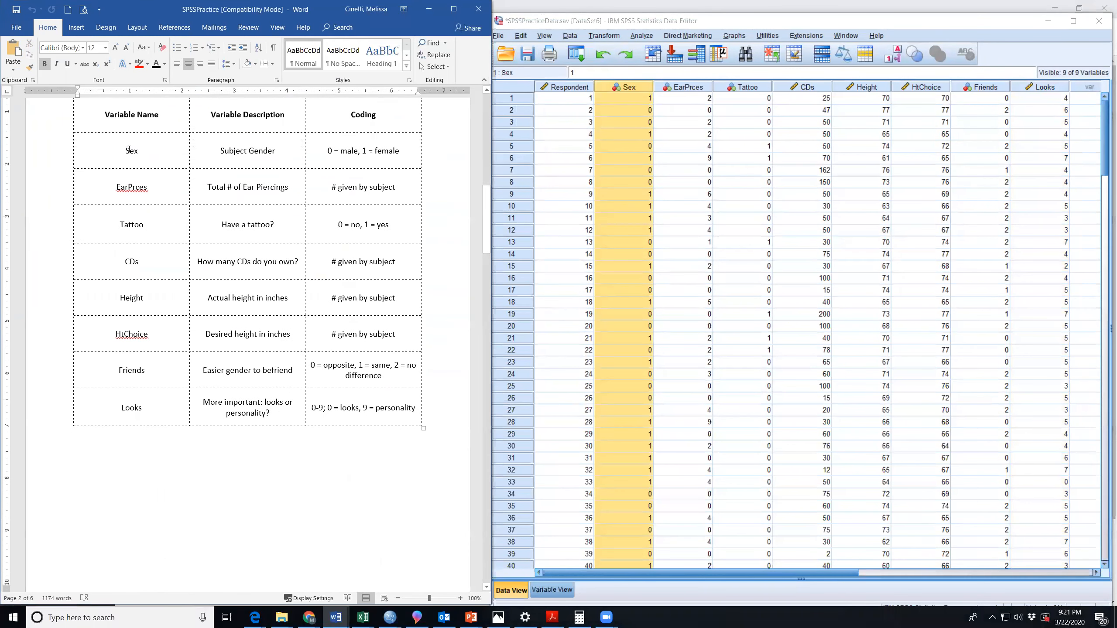
Highlight the Sex variable's description and its female code in the code book, checking them against the second respondent's Sex cell in the dataset.
left_click(240, 151)
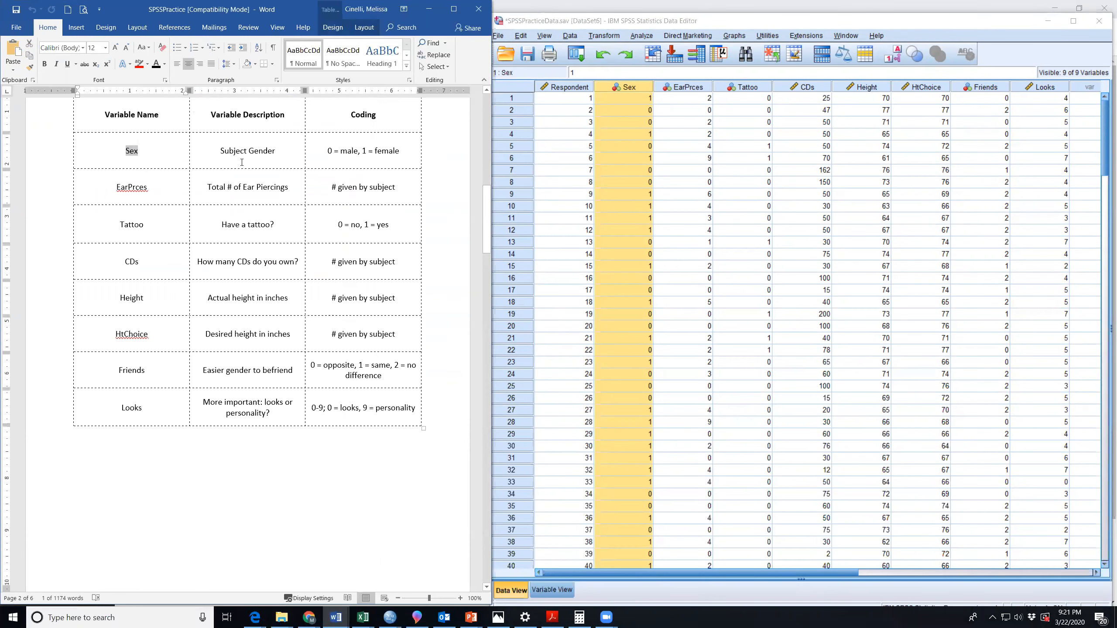
left_click_drag(222, 151, 276, 151)
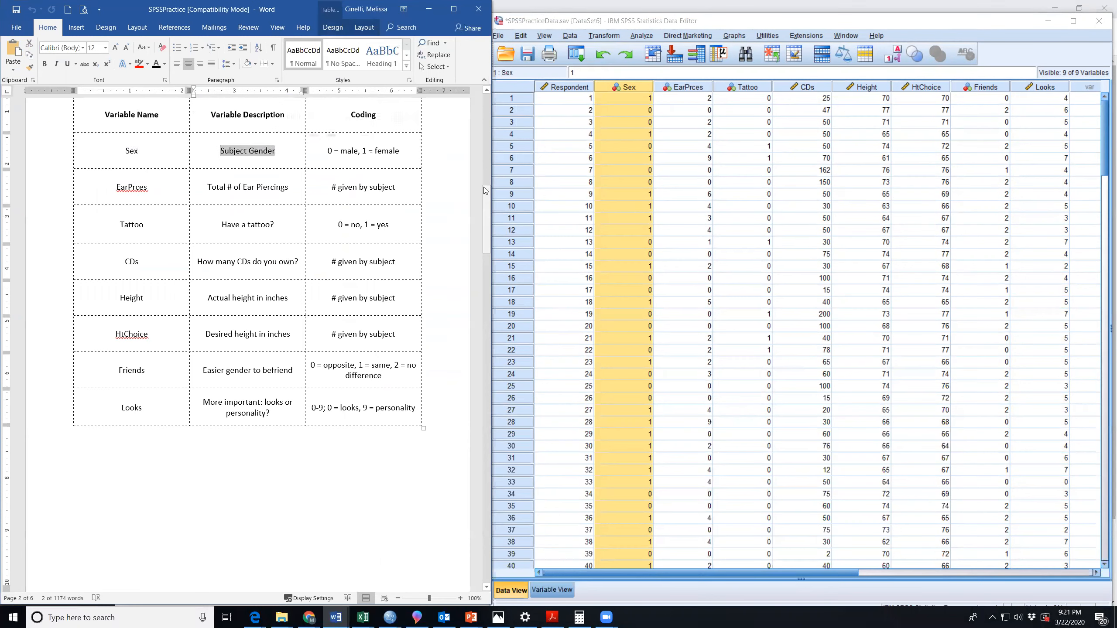
left_click(623, 113)
left_click_drag(328, 151, 399, 152)
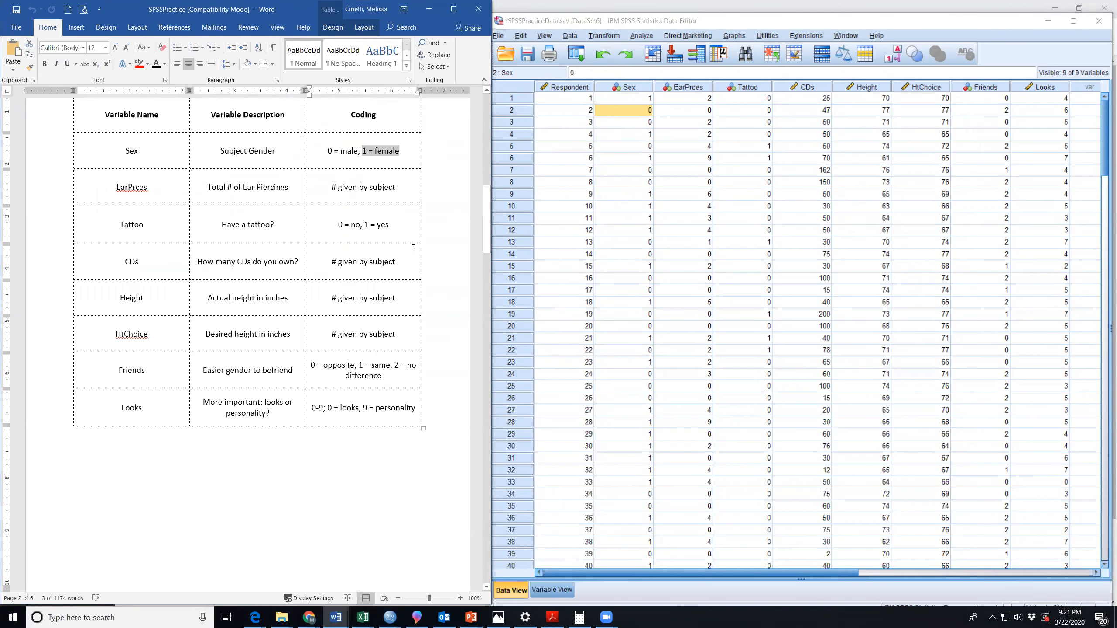
Select the first respondent's EarPrces value in the dataset and compare it with the ear piercings question and its code book entry.
left_click(686, 110)
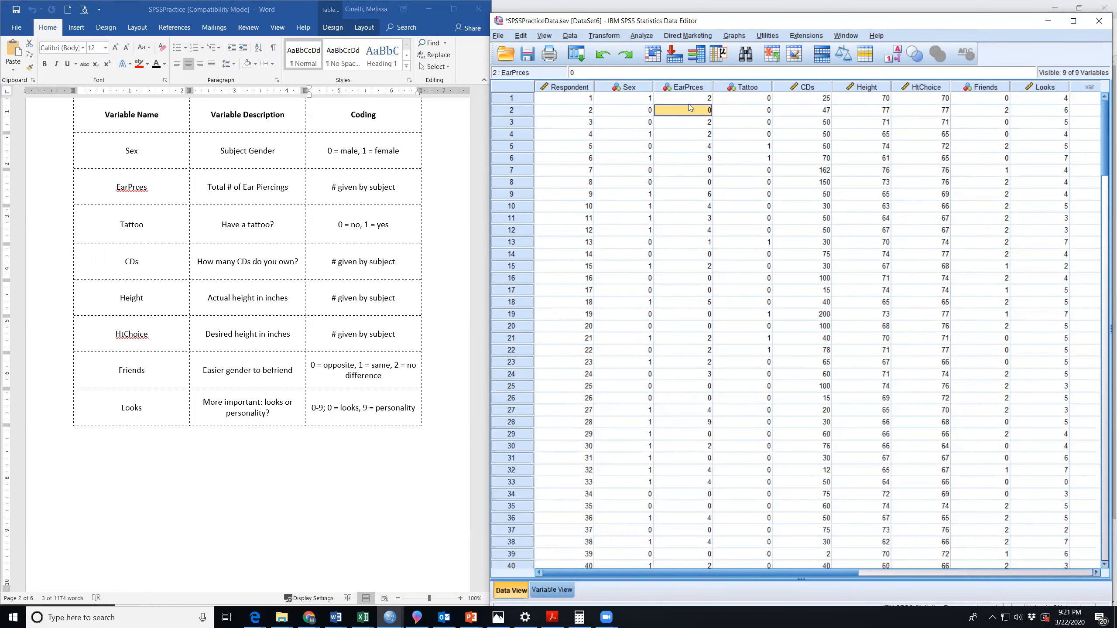
key("Up")
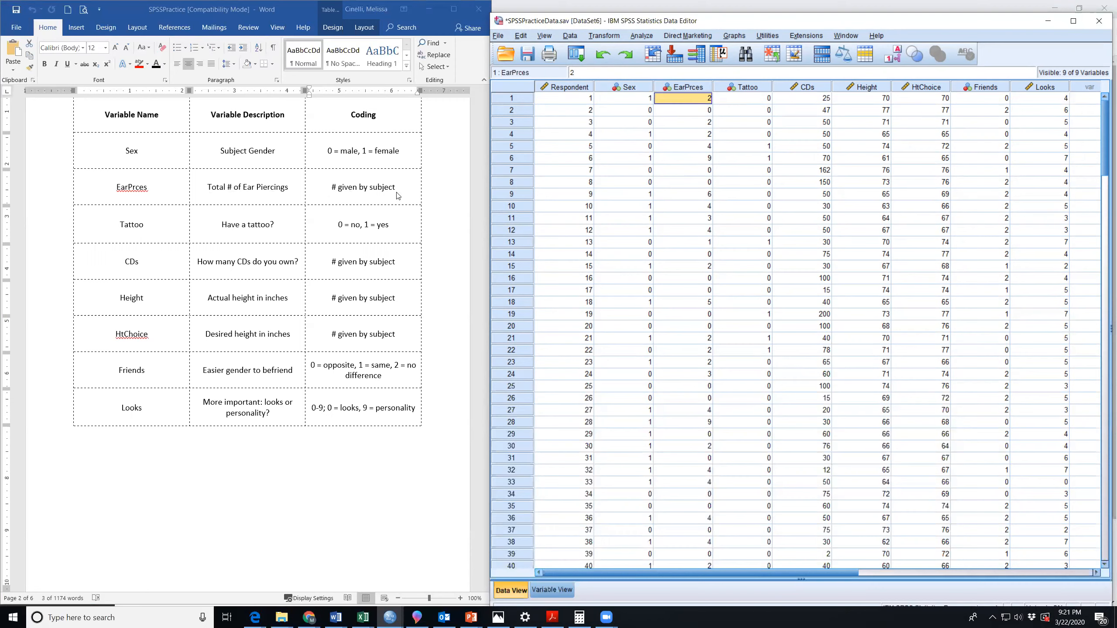
scroll(368, 231, "up", 8)
scroll(368, 231, "up", 5)
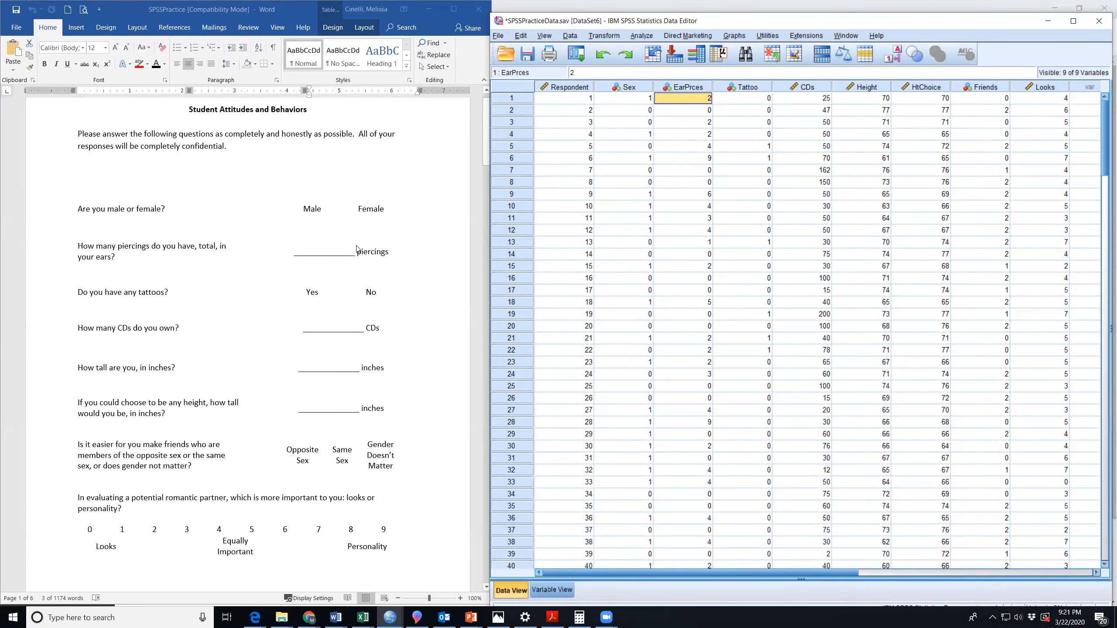
scroll(349, 237, "down", 5)
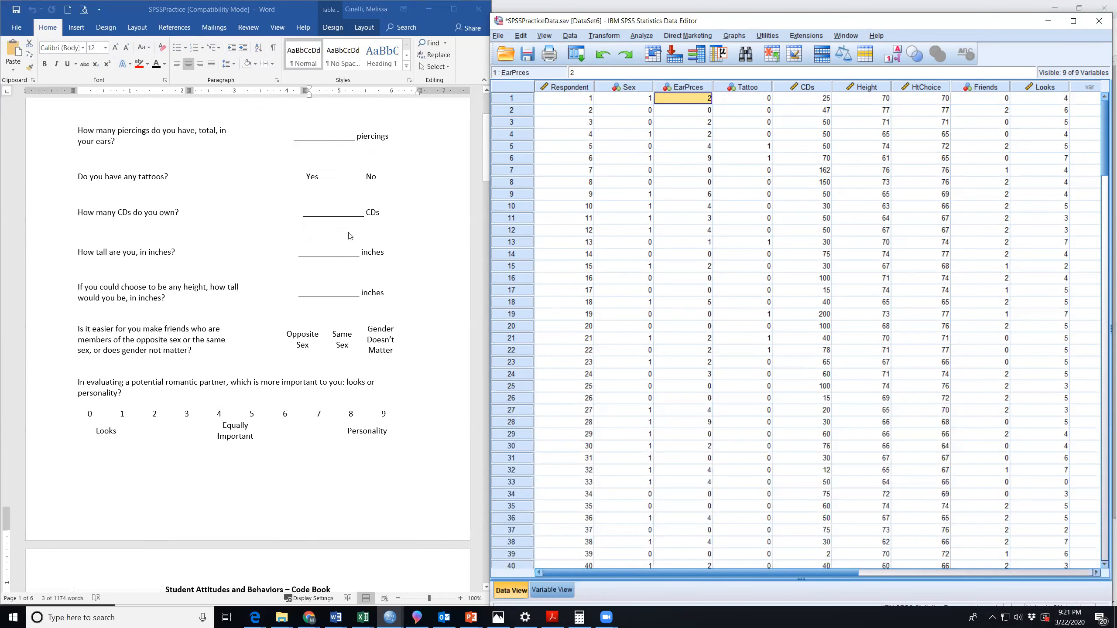
scroll(348, 236, "down", 10)
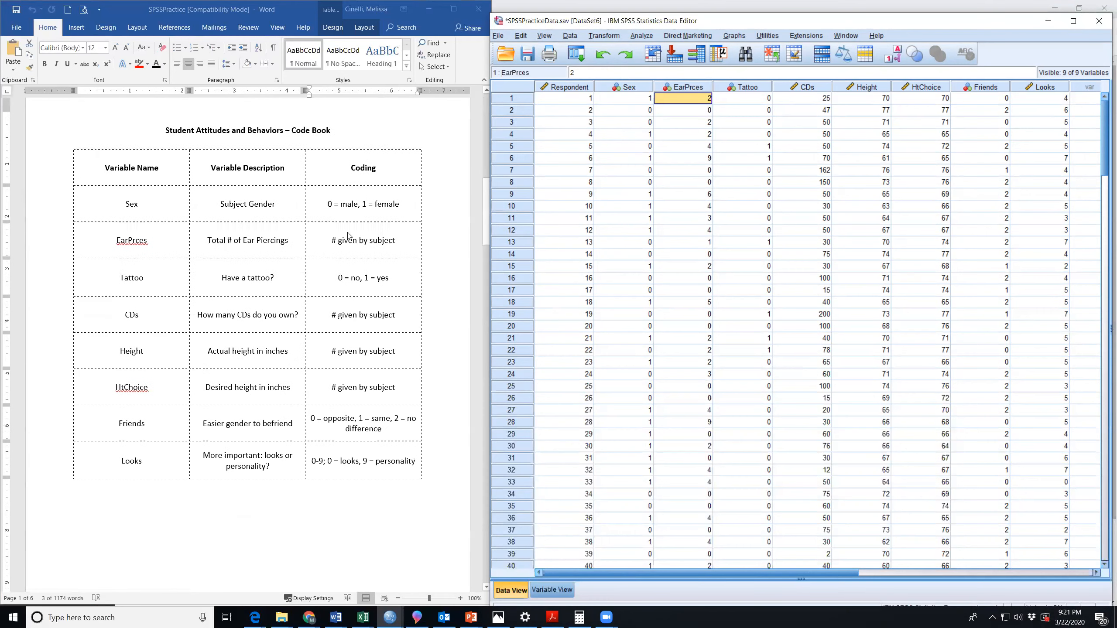
Skim the Data Analysis questions in the Word document, from variable types through the gender of people's friends.
scroll(349, 236, "down", 14)
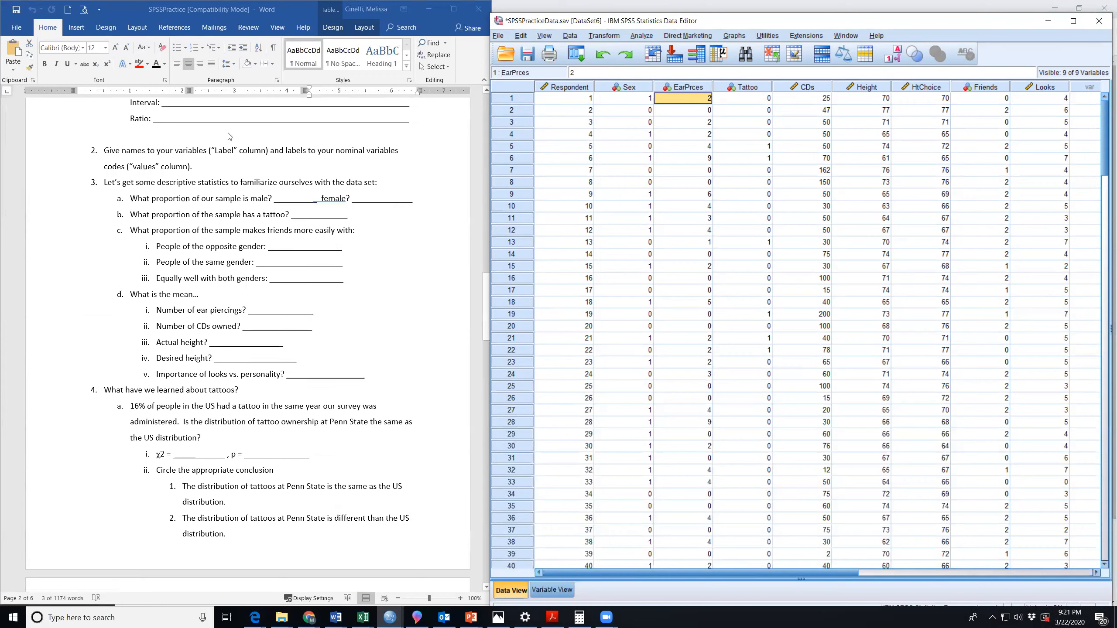
scroll(291, 202, "down", 16)
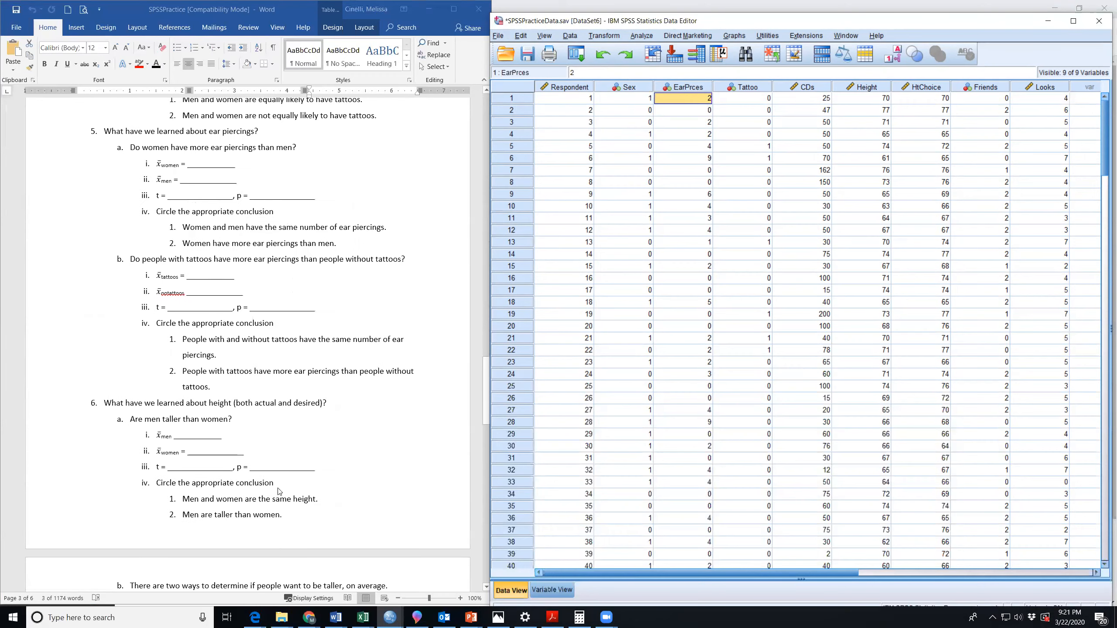
scroll(319, 212, "down", 16)
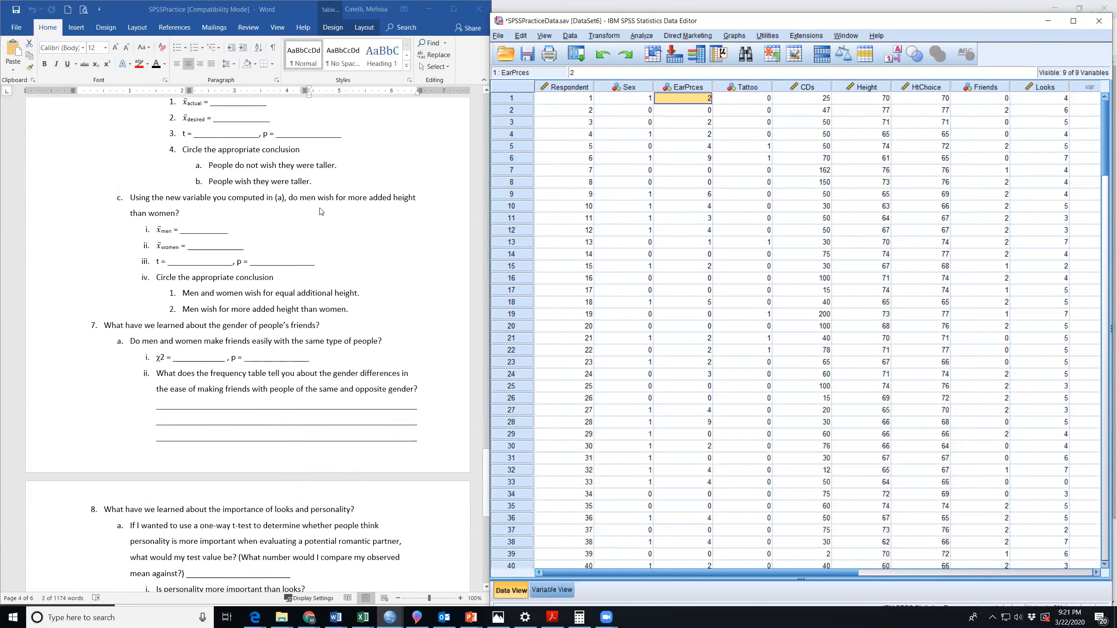
scroll(323, 217, "up", 10)
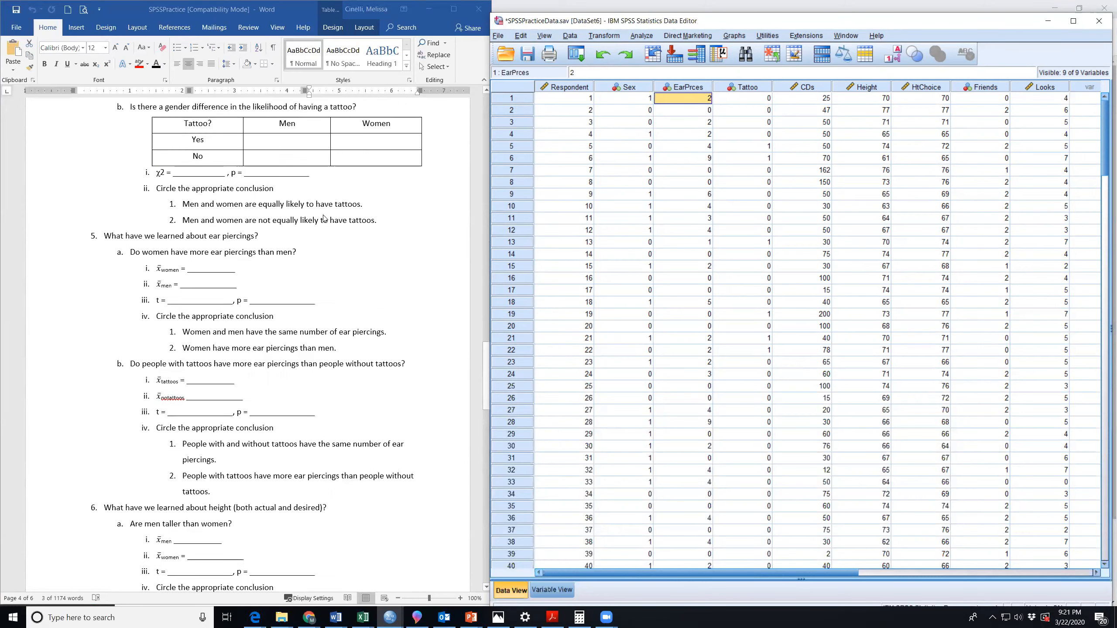
scroll(325, 218, "up", 6)
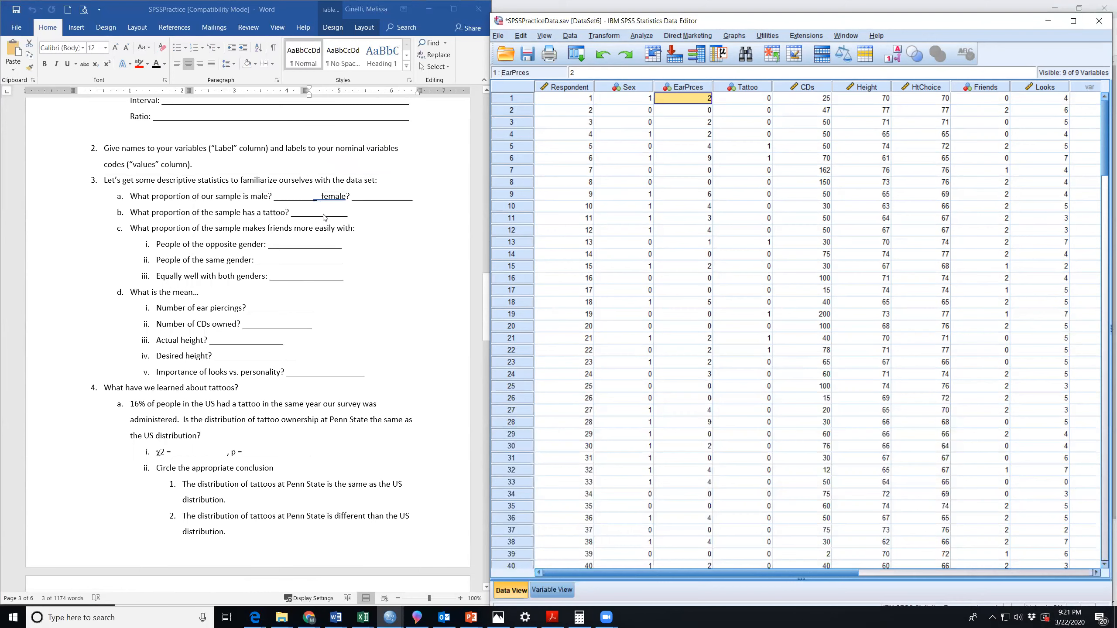
scroll(325, 216, "up", 3)
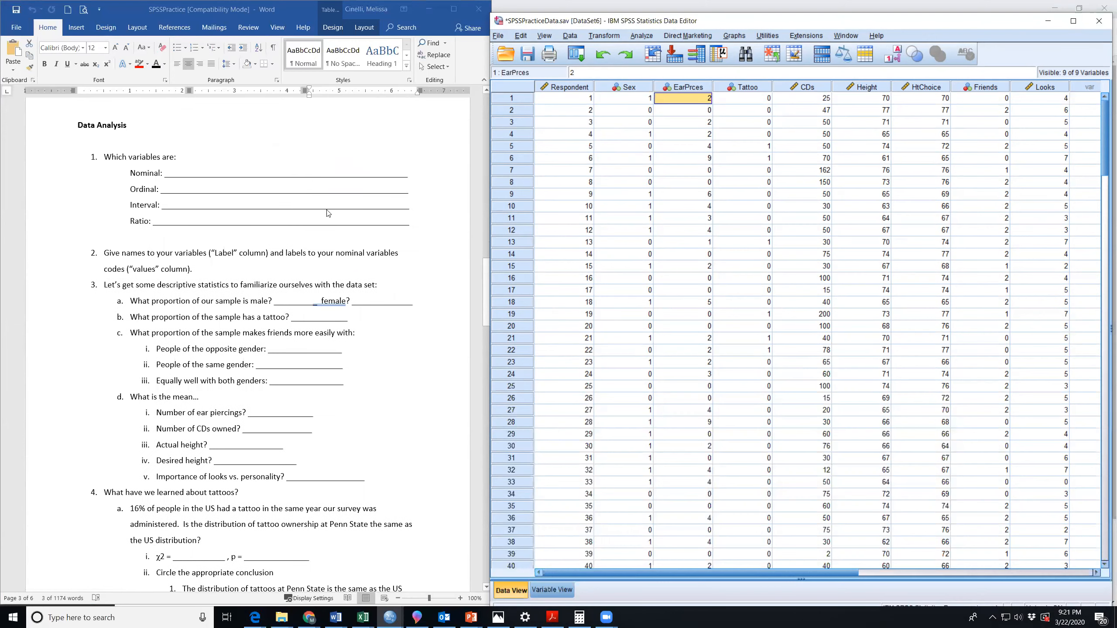
scroll(328, 213, "up", 2)
scroll(327, 215, "down", 1)
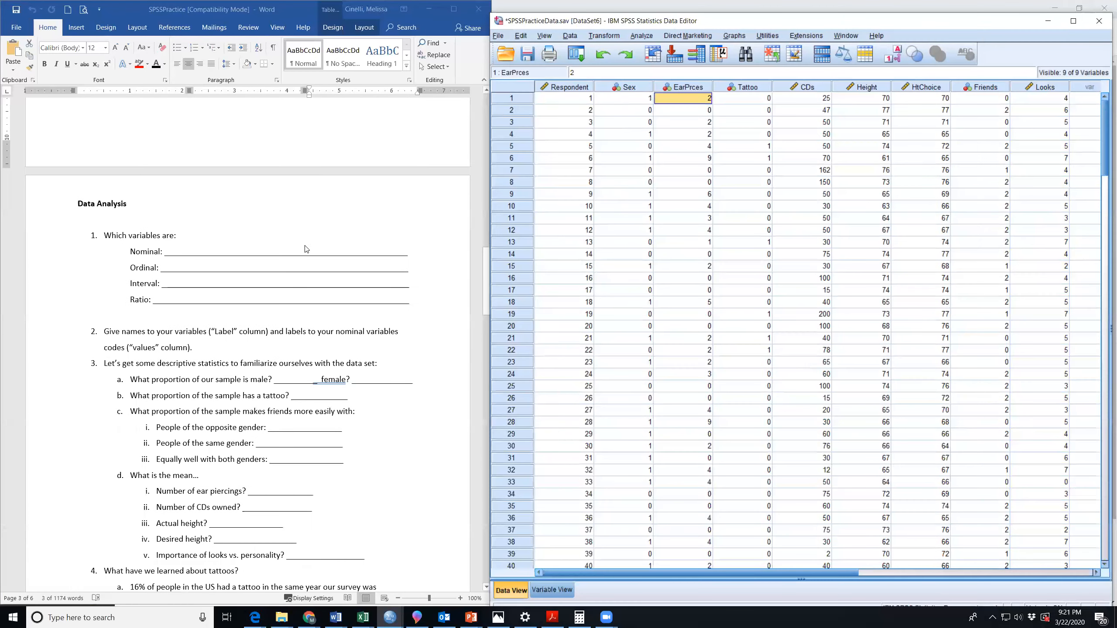
Highlight Data Analysis questions 1 and 2, and point out the Nominal and Ratio answer lines.
left_click(198, 338)
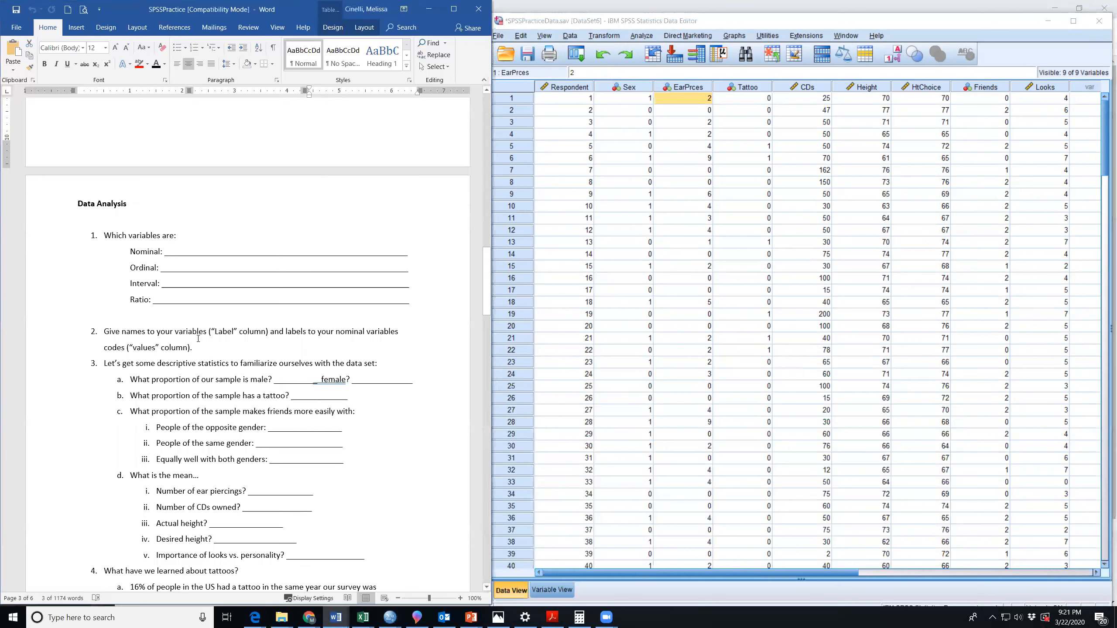
left_click_drag(202, 351, 104, 235)
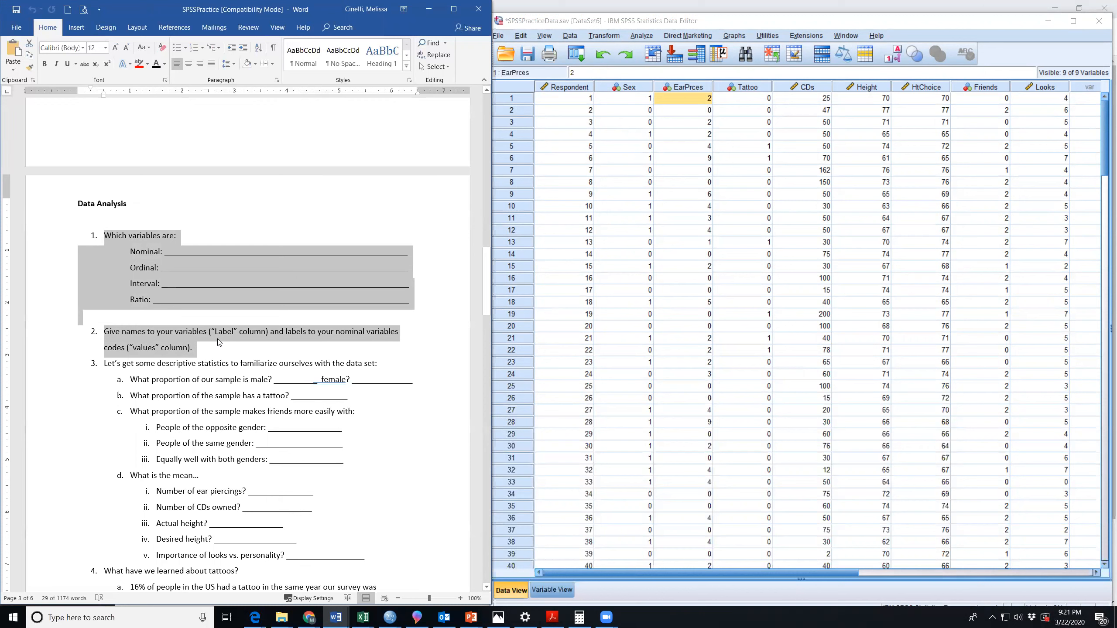
left_click(287, 358)
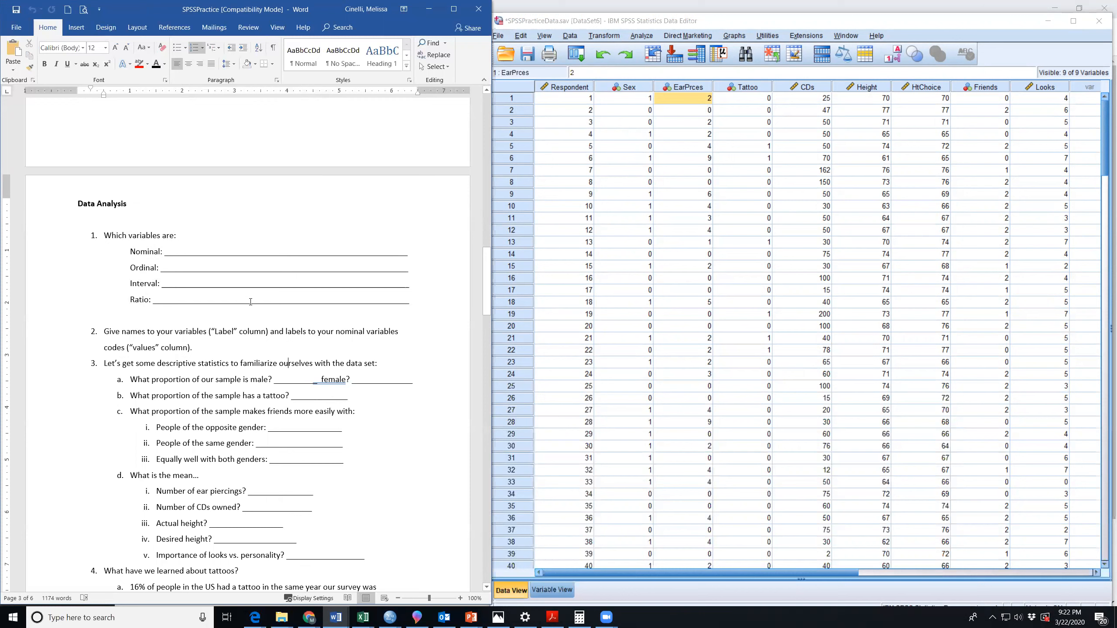
left_click(177, 254)
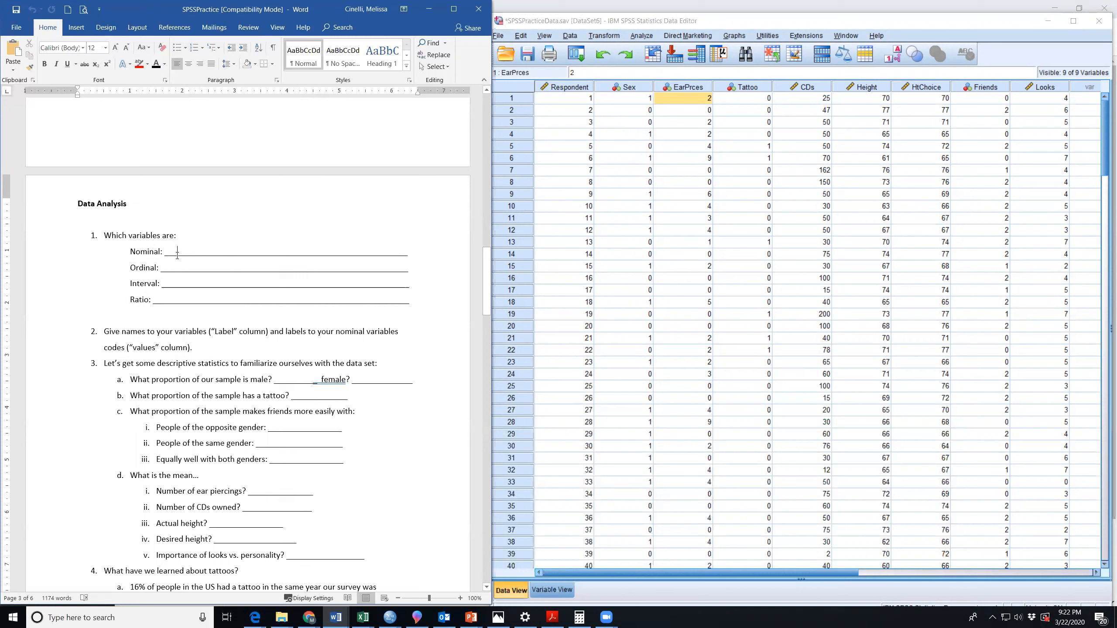
left_click(181, 299)
Return to the questionnaire and highlight the answer choices for gender, tattoos and ease of making friends, plus the 0–9 looks-versus-personality scale.
scroll(238, 291, "up", 8)
scroll(240, 295, "up", 10)
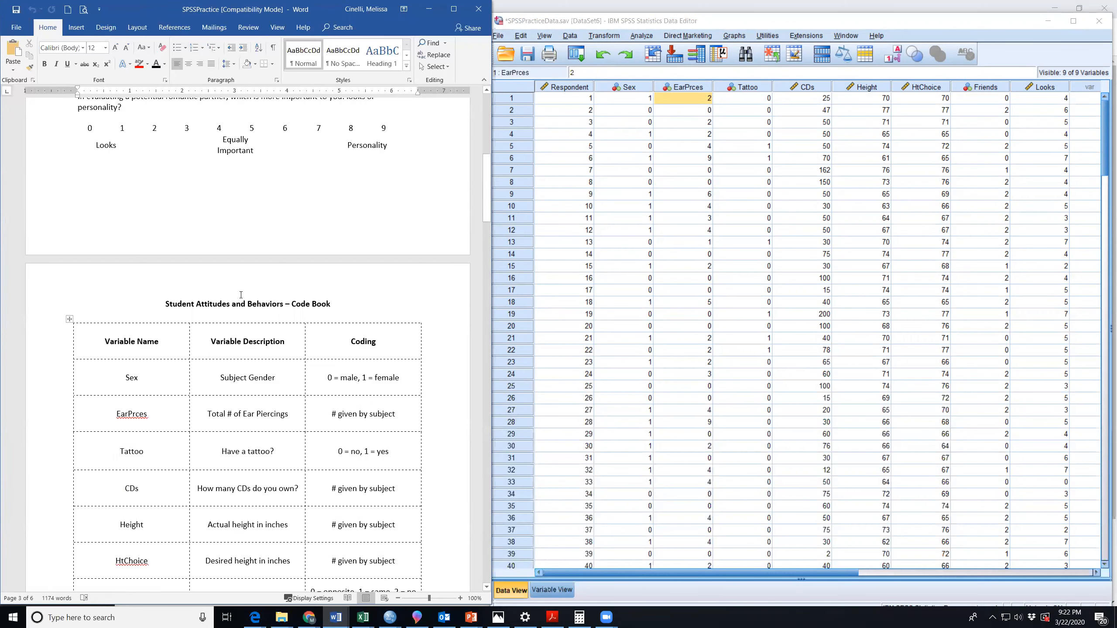
scroll(241, 295, "down", 1)
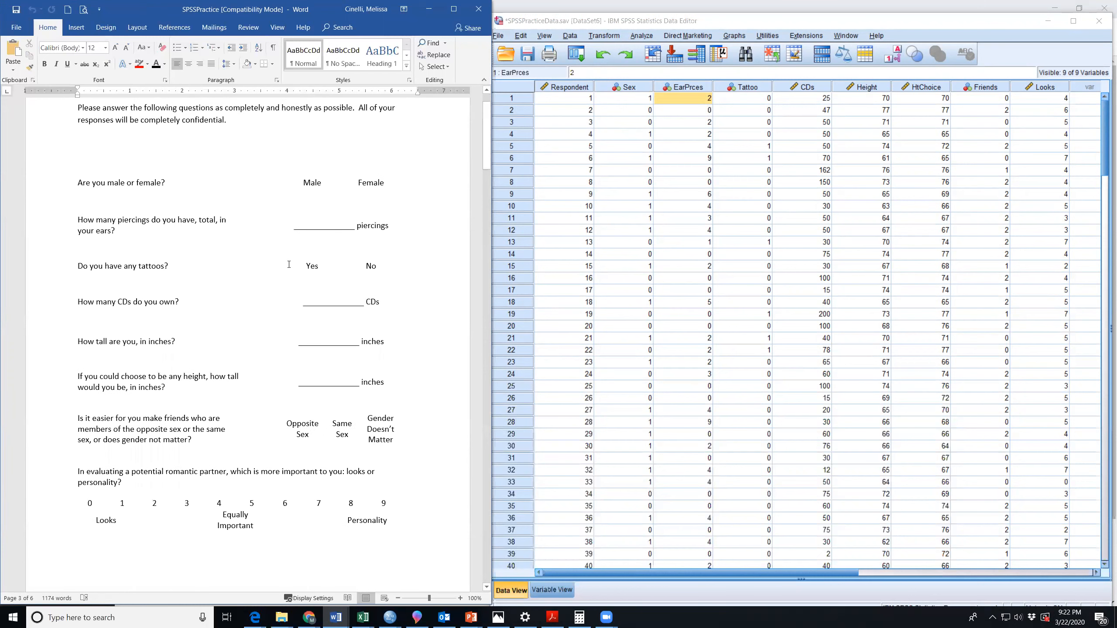
left_click(304, 182)
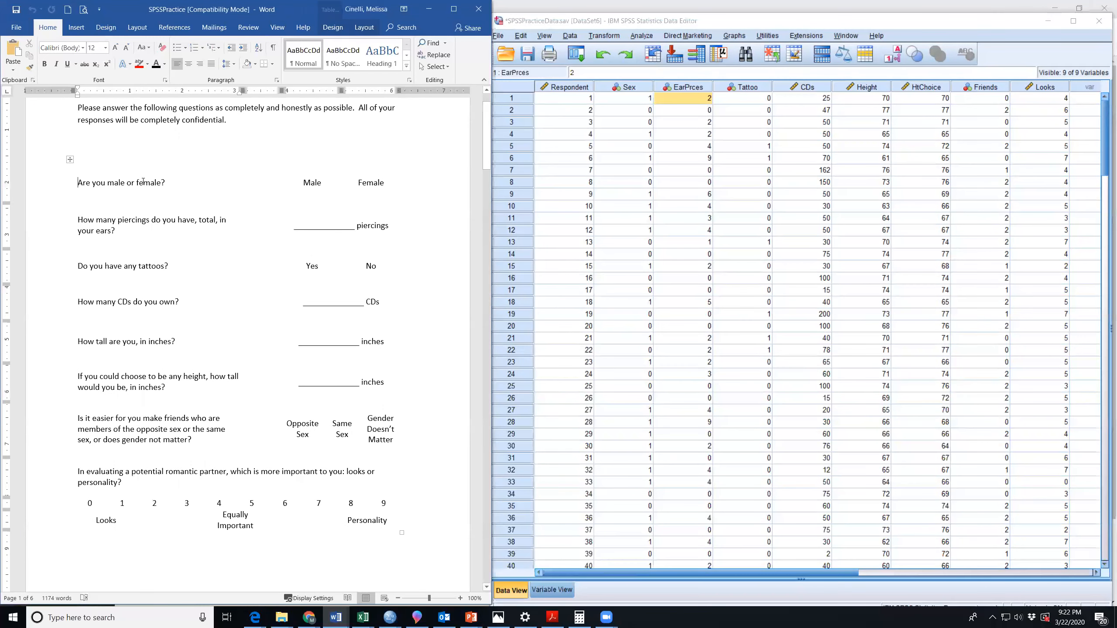
left_click_drag(306, 181, 378, 183)
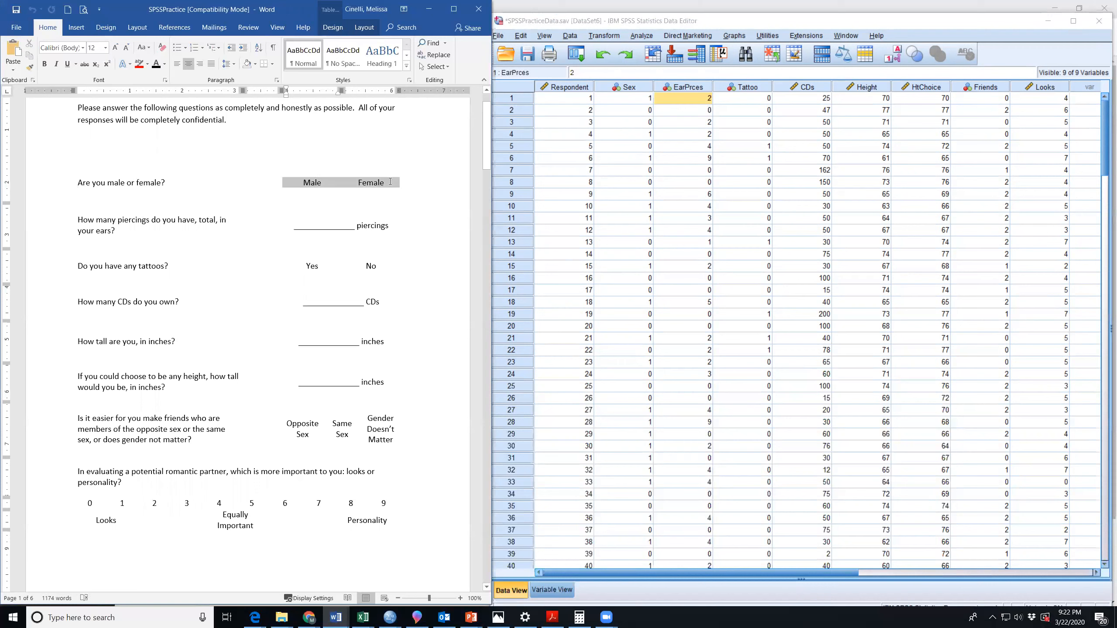
left_click_drag(301, 265, 379, 267)
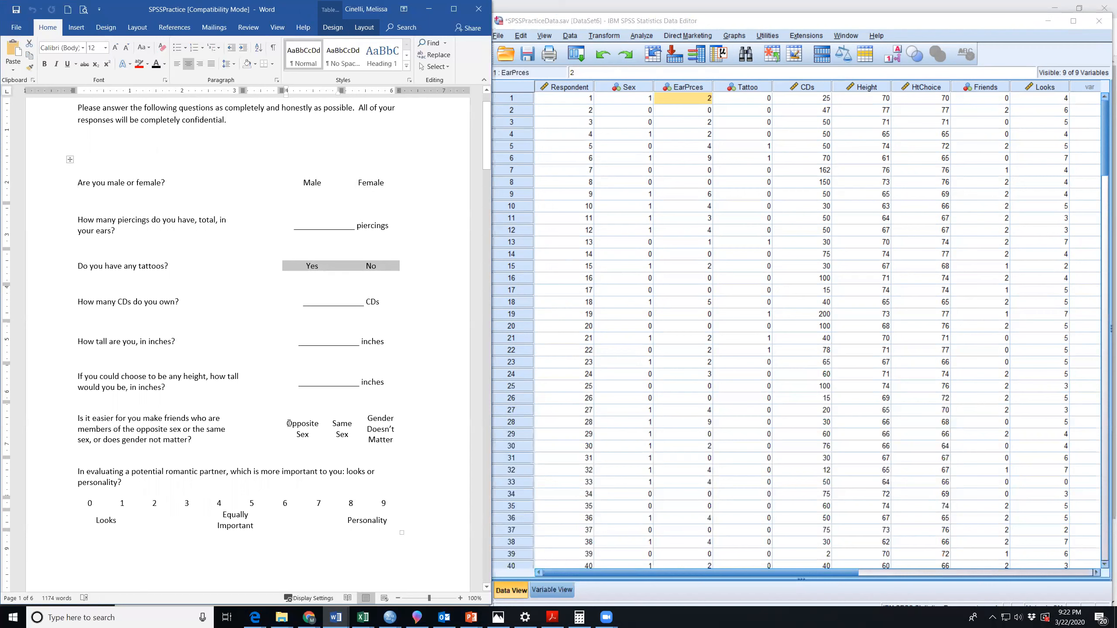
left_click_drag(311, 423, 385, 431)
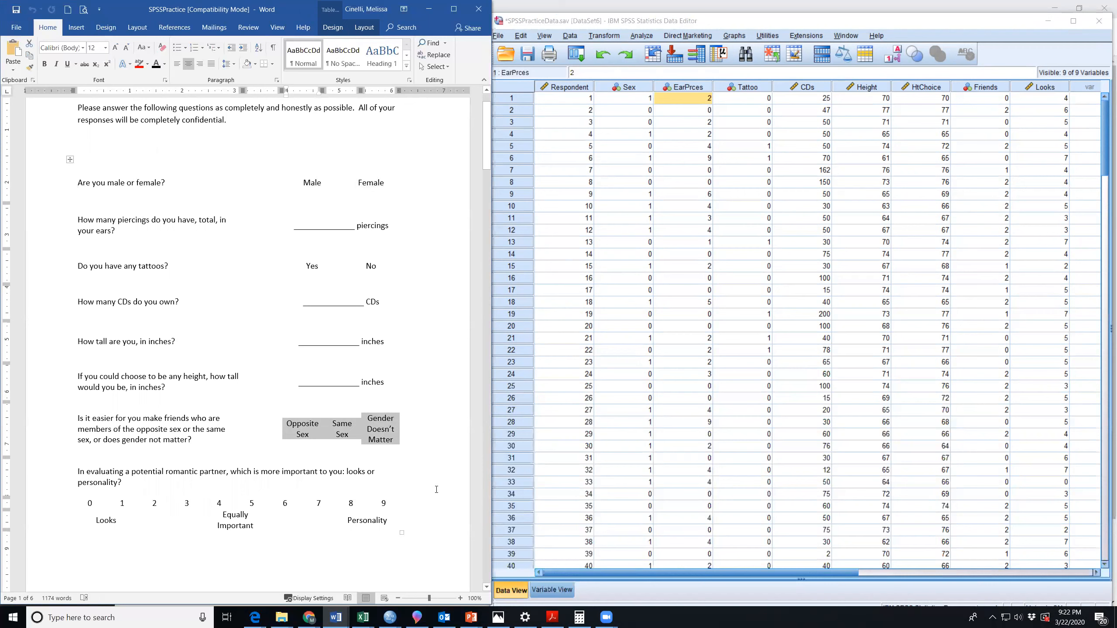
left_click(371, 479)
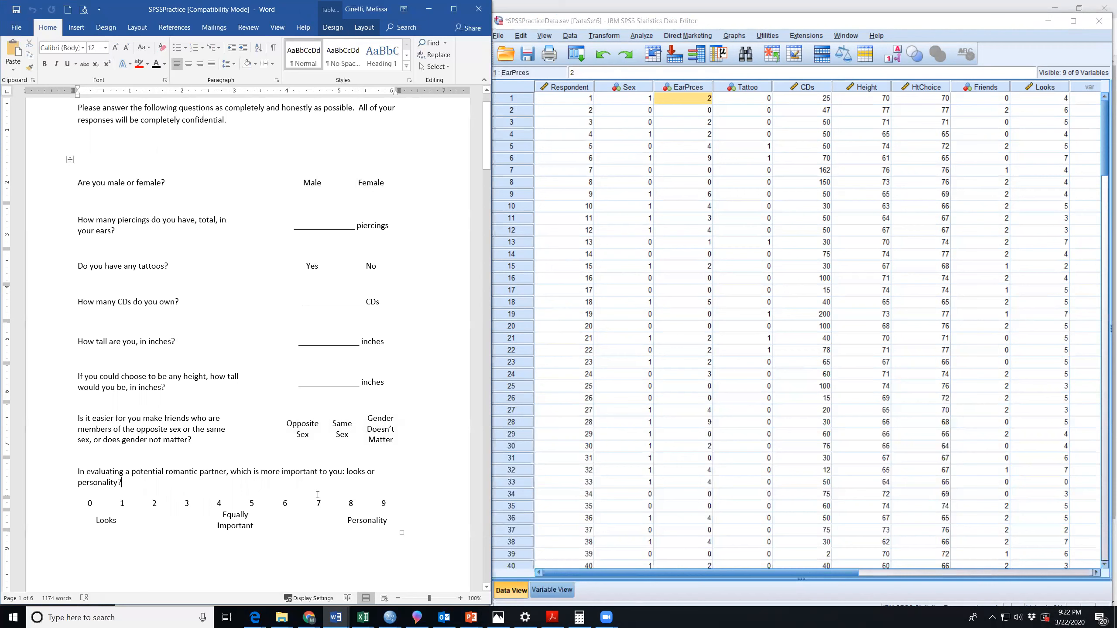
left_click_drag(92, 503, 399, 504)
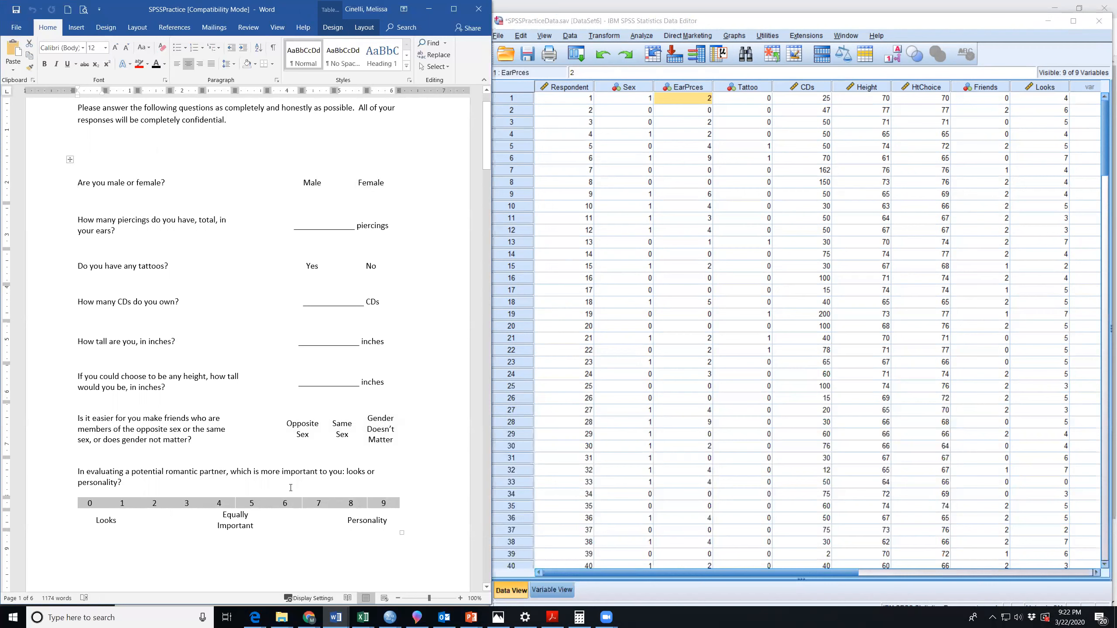
Highlight the questionnaire's numeric fill-in answers for piercings, CDs, actual height and desired height.
left_click_drag(89, 221, 387, 228)
left_click(304, 224)
left_click_drag(304, 223, 377, 223)
left_click_drag(303, 303, 379, 303)
left_click_drag(315, 341, 385, 341)
left_click_drag(338, 381, 385, 382)
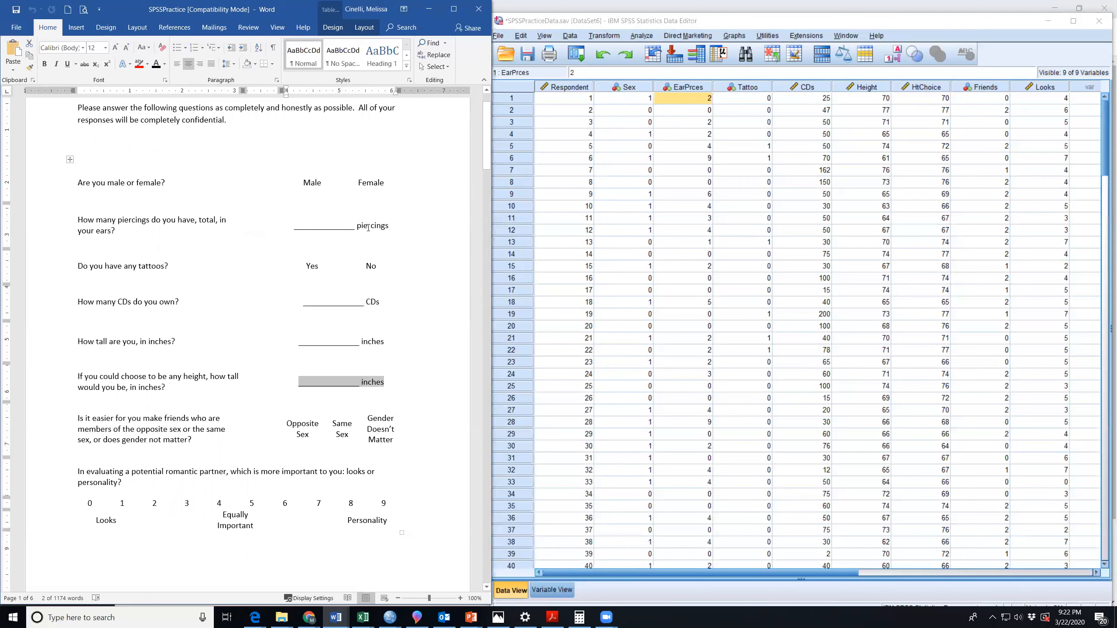
Pass through the code book and return to the descriptive statistics questions in the Data Analysis section.
scroll(360, 368, "down", 15)
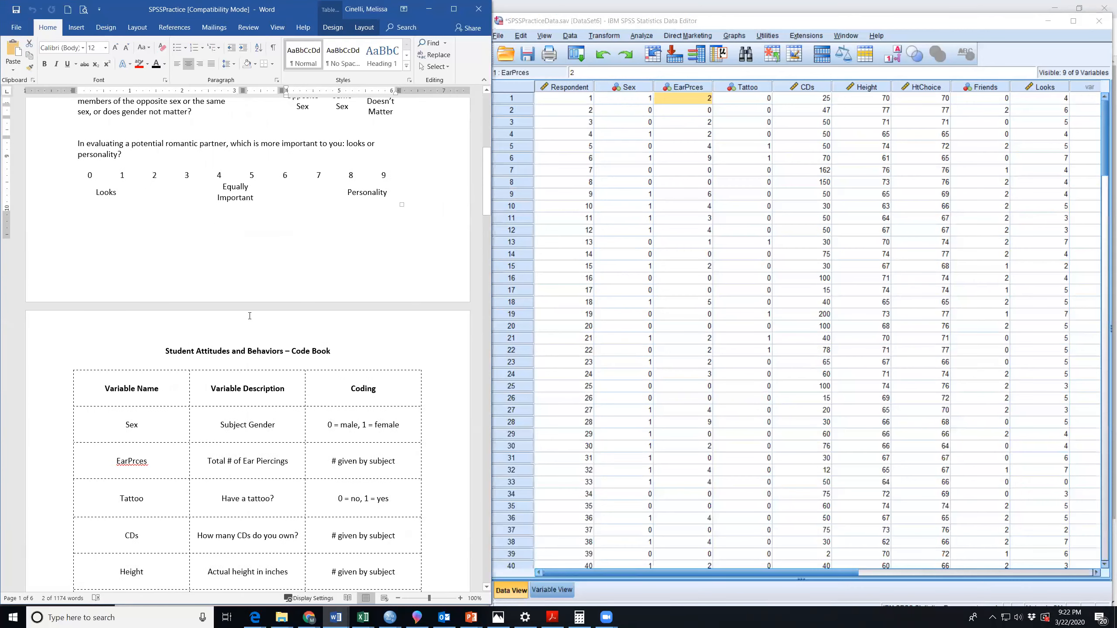
scroll(249, 316, "down", 3)
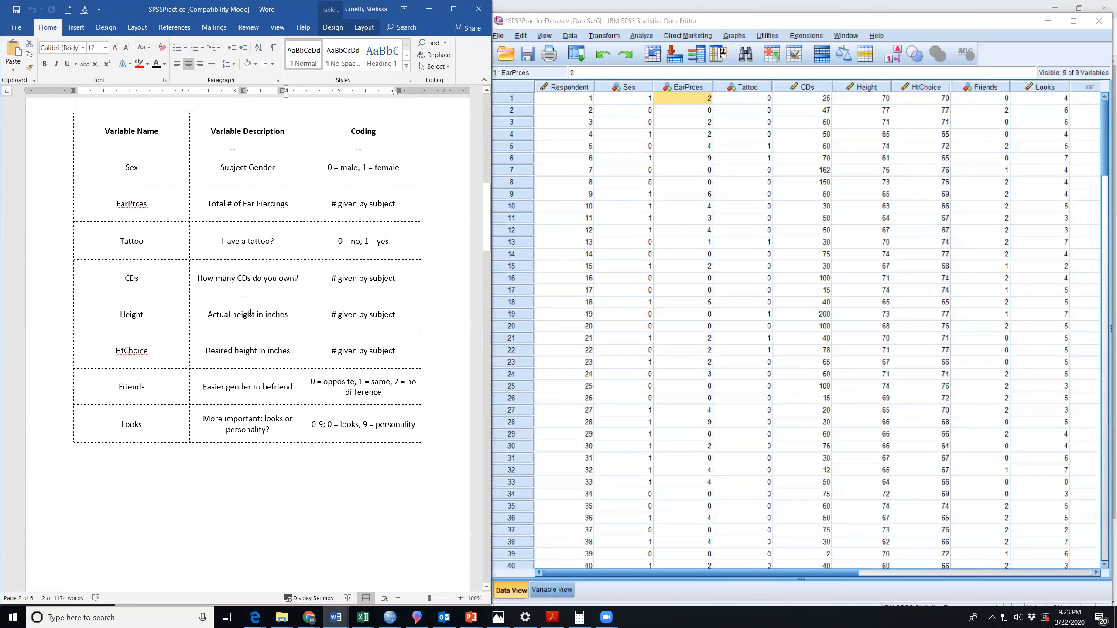
scroll(249, 313, "down", 15)
scroll(249, 311, "down", 6)
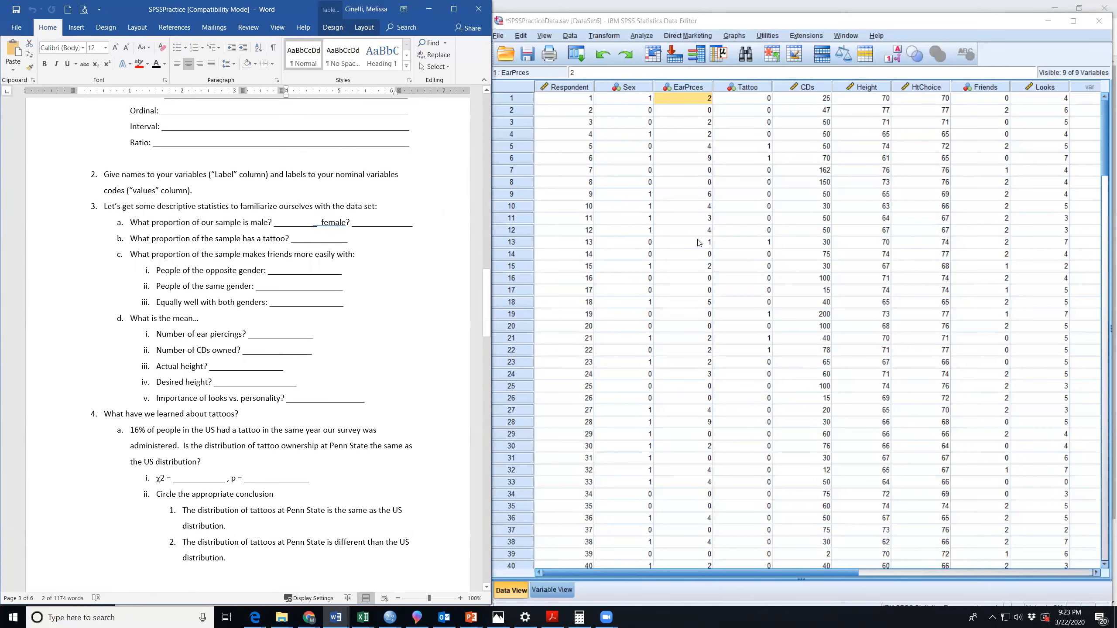
Point out respondent 1's row and its individual values for Sex, EarPrces, Tattoo, CDs, Height and HtChoice.
left_click(682, 220)
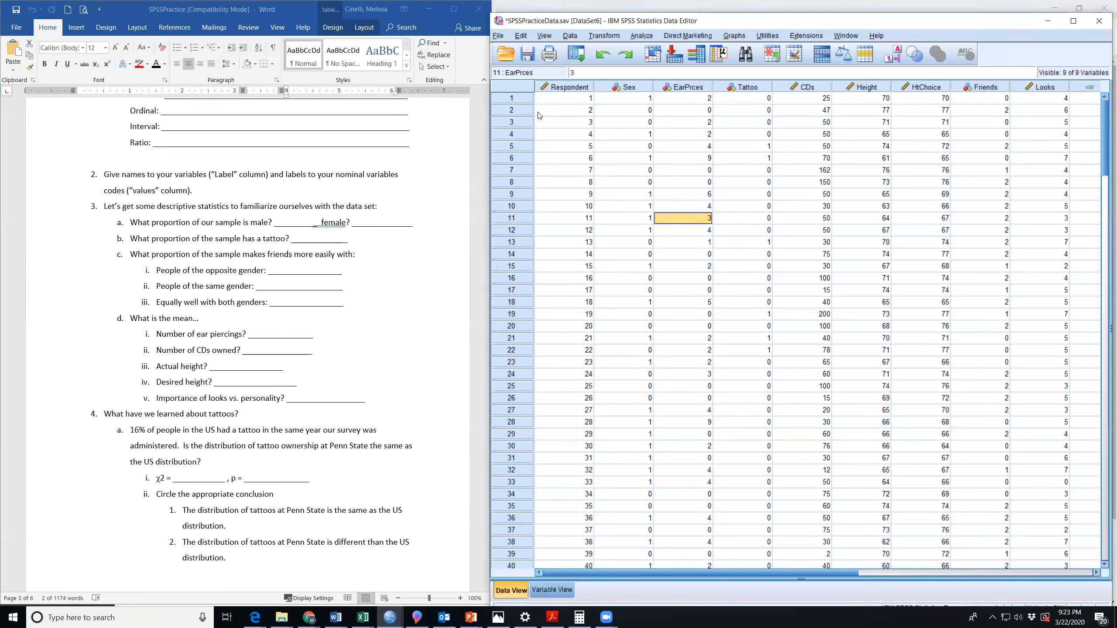
left_click(519, 98)
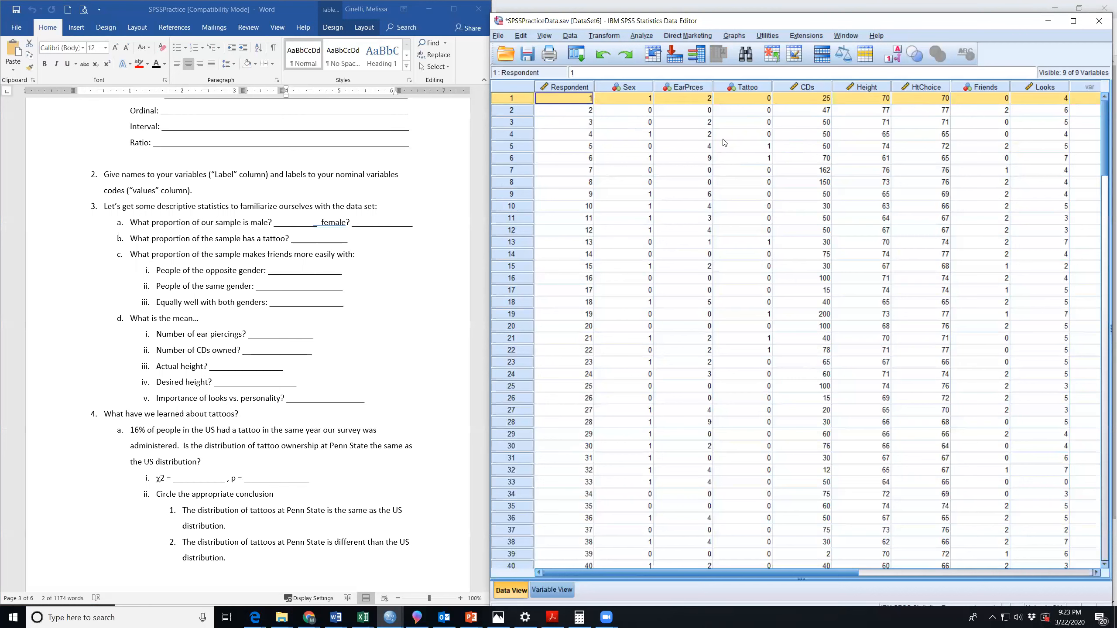
left_click(570, 103)
left_click(522, 98)
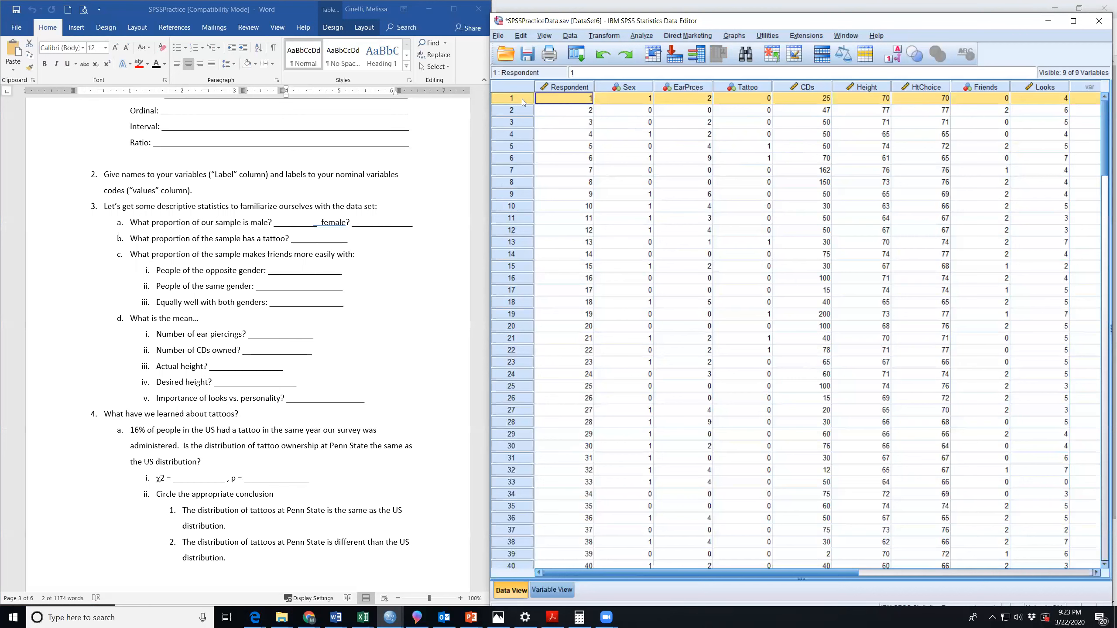
left_click(636, 99)
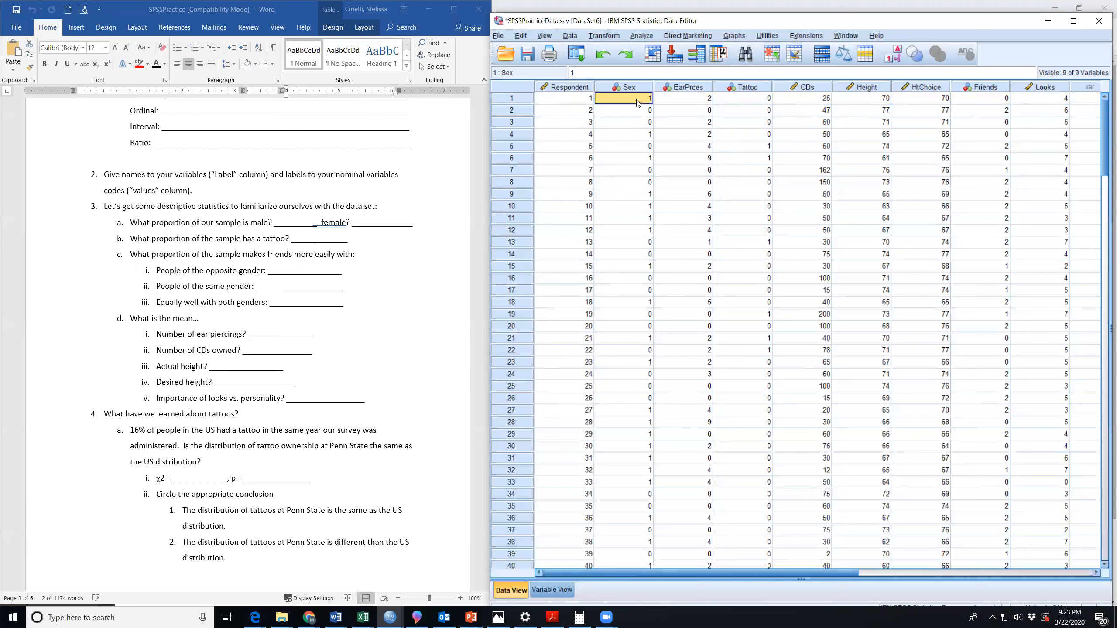
left_click(698, 103)
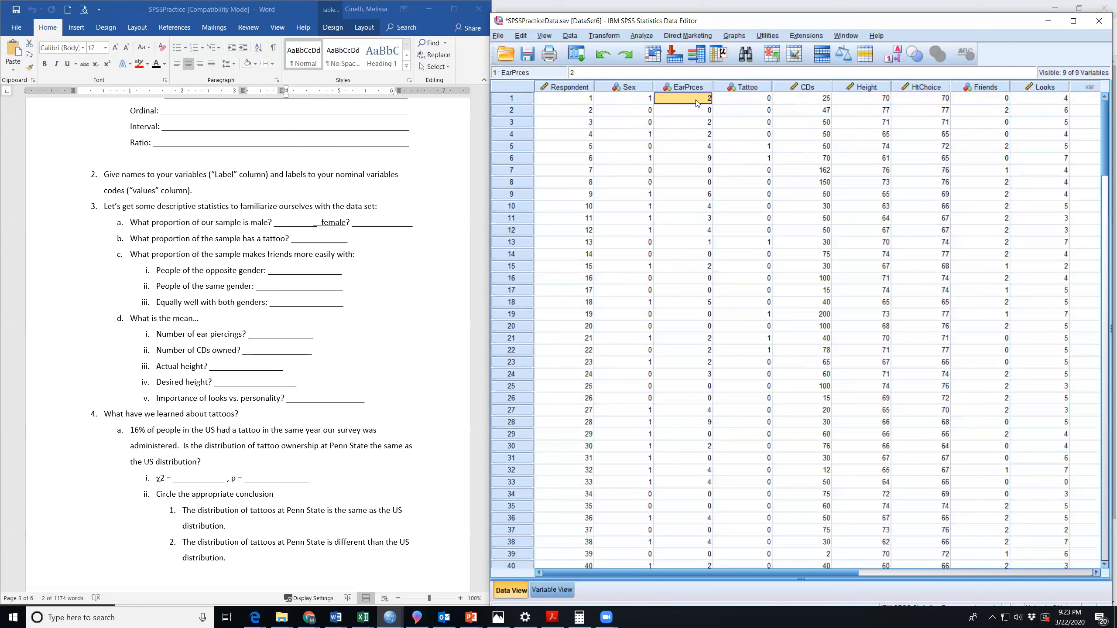
left_click(745, 102)
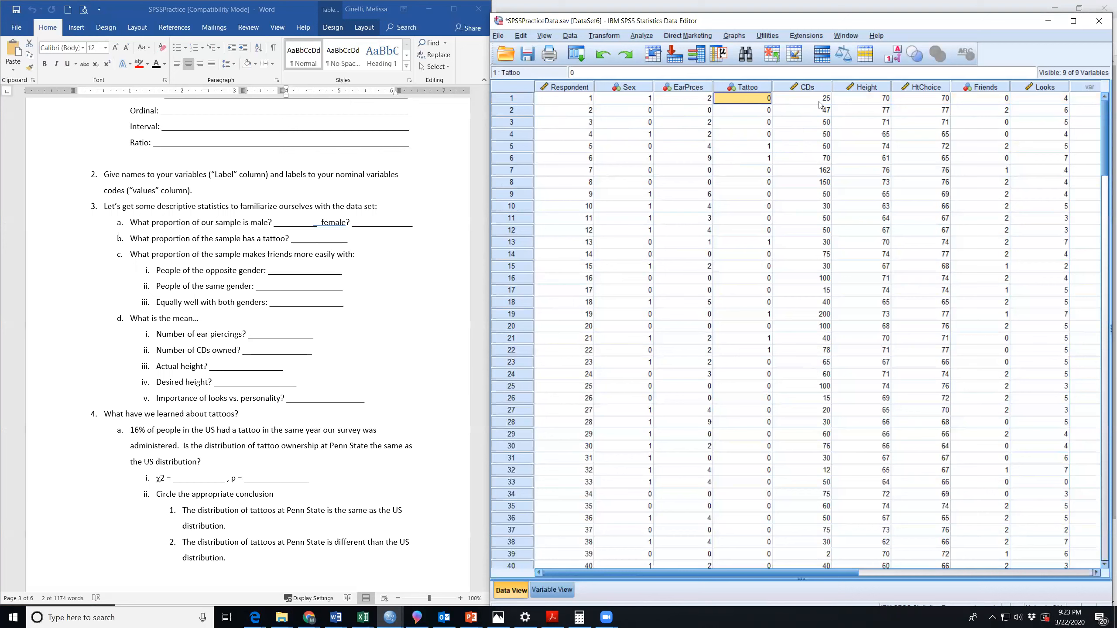
left_click(819, 109)
left_click(874, 103)
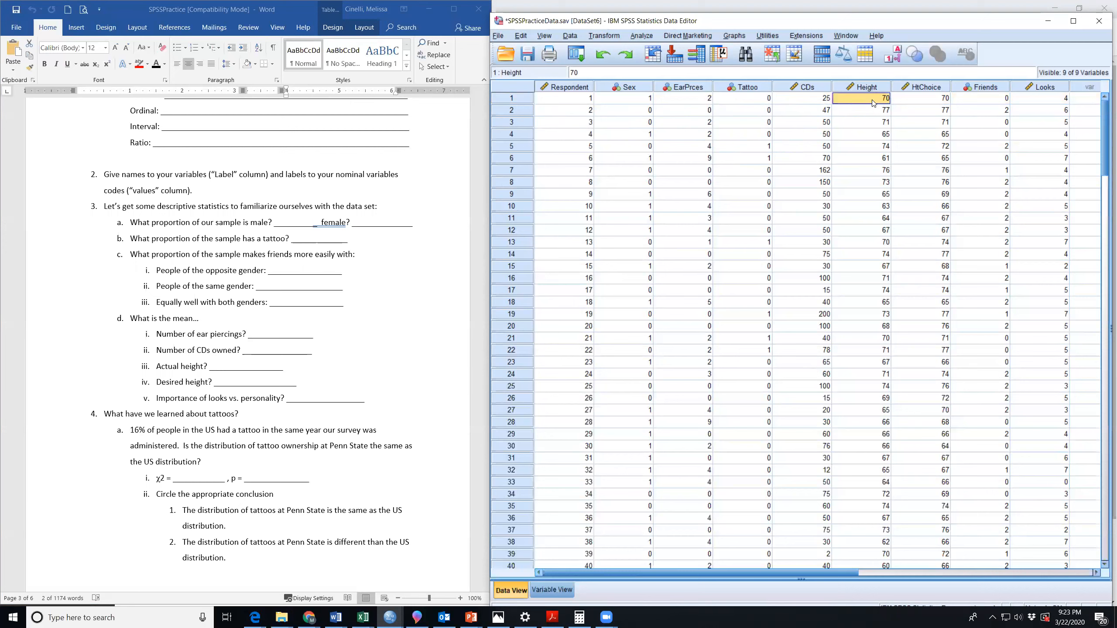
left_click(928, 105)
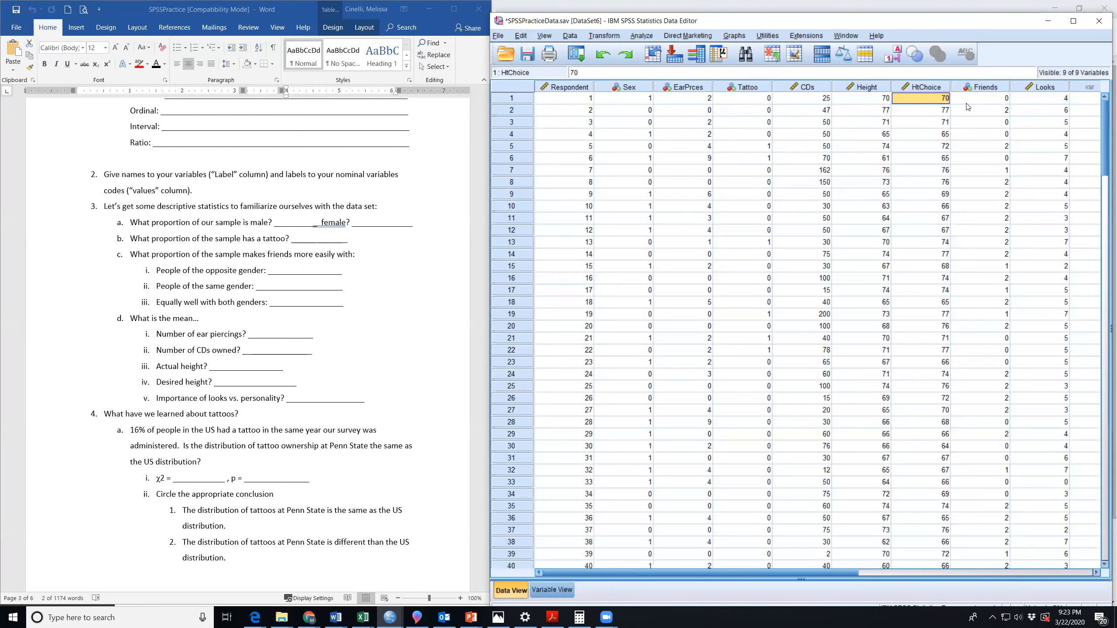
Return to the questionnaire's friends and looks-versus-personality questions, and point out respondent 1's matching Friends and Looks values.
left_click(422, 210)
scroll(422, 207, "up", 15)
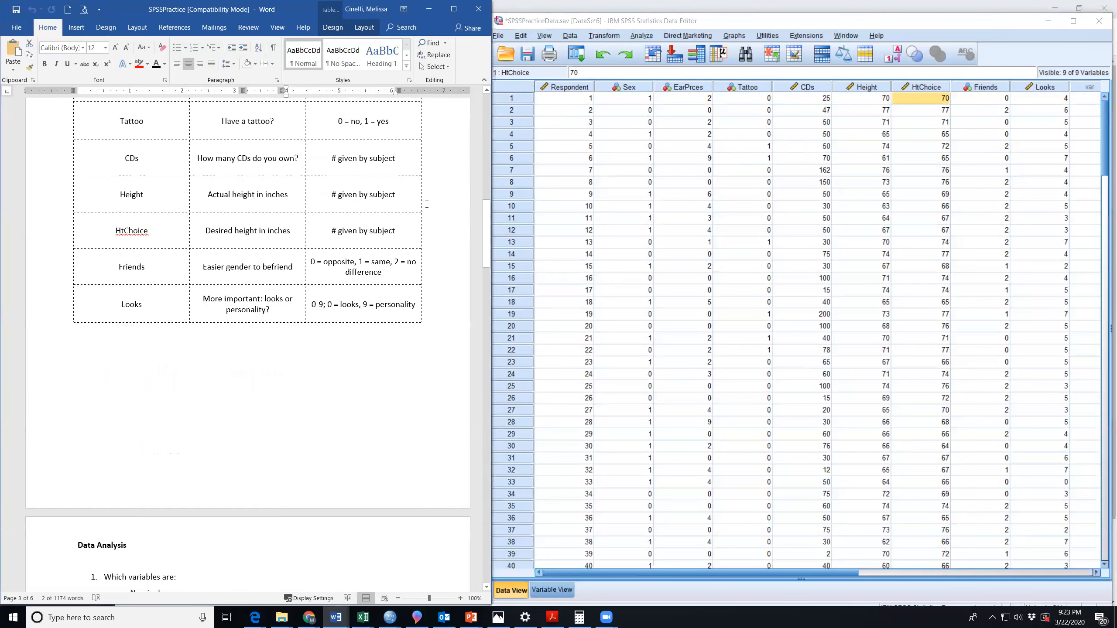
scroll(421, 204, "up", 5)
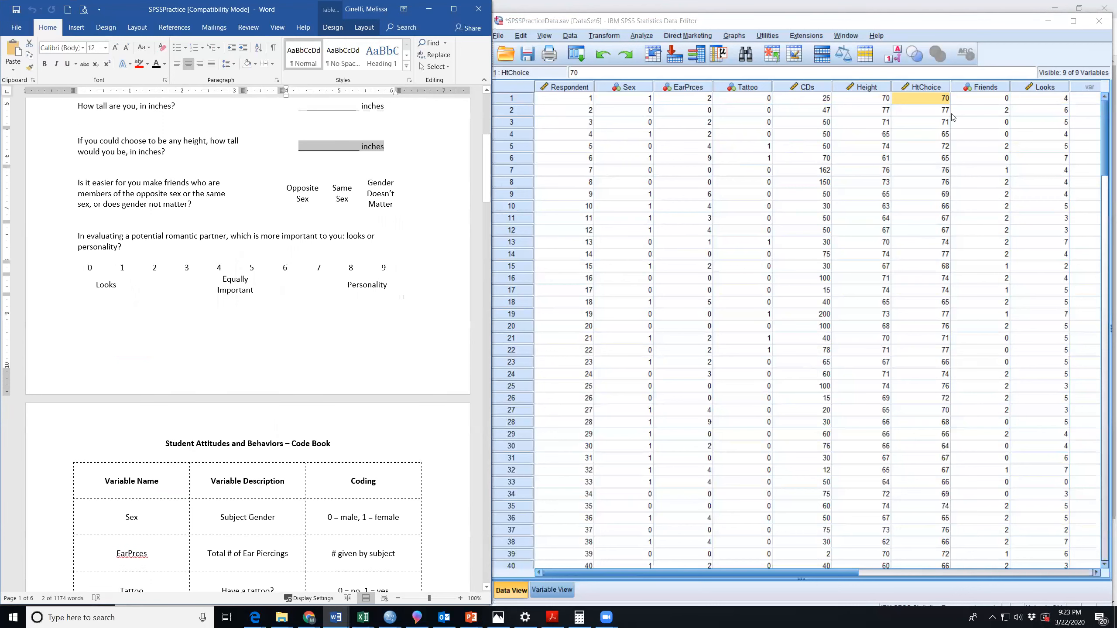
left_click(981, 99)
left_click(1052, 98)
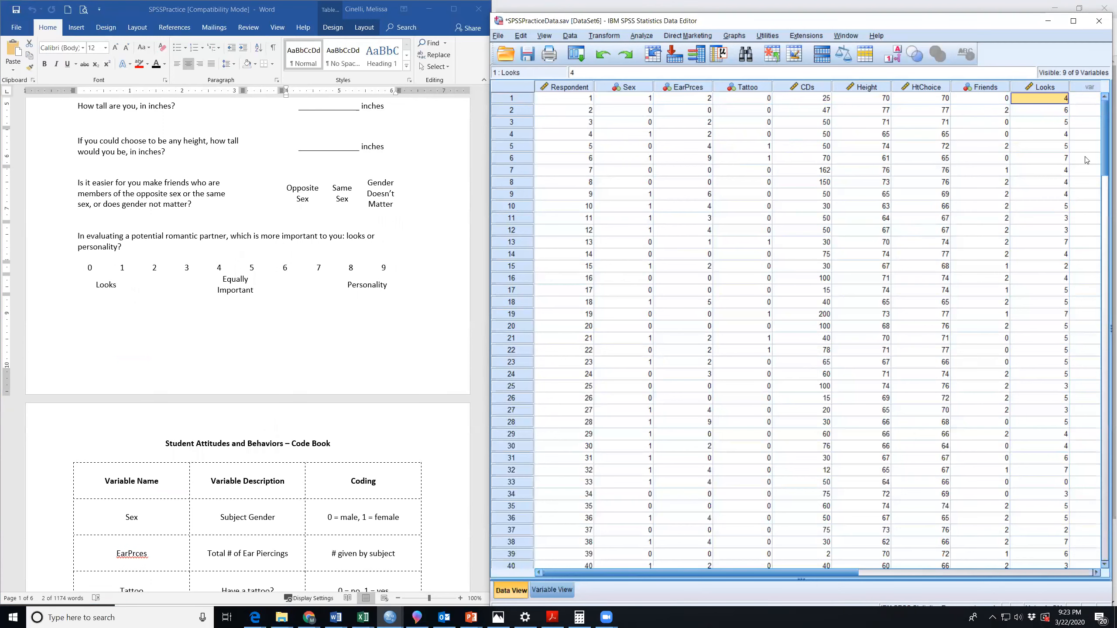
Highlight respondent 1's full row and look through the remaining respondents' rows in the dataset.
left_click(502, 98)
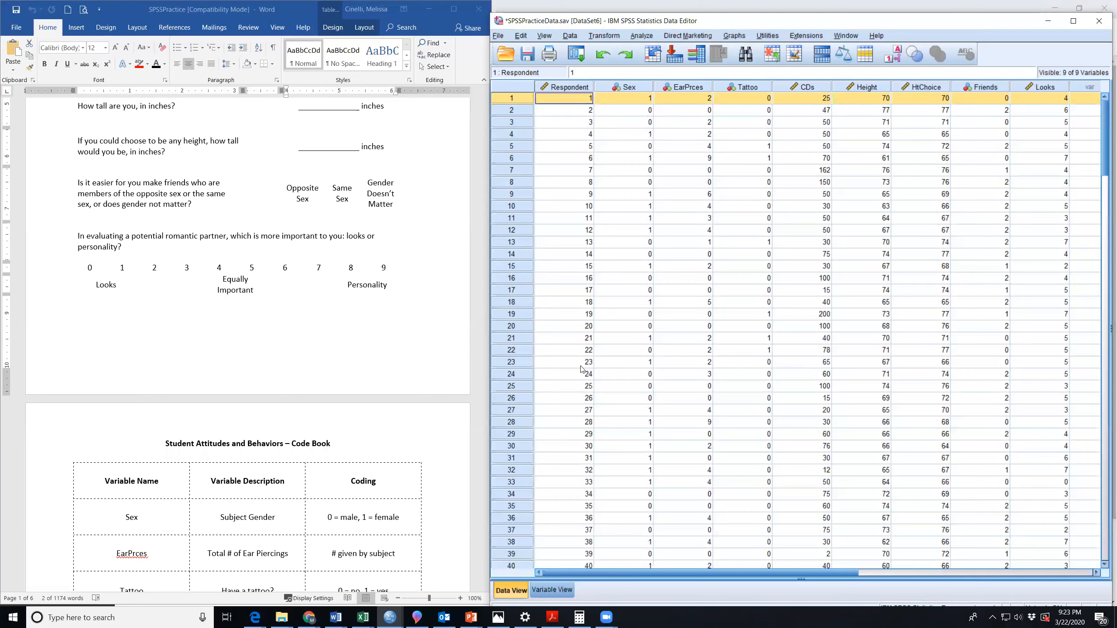
scroll(573, 341, "down", 7)
scroll(574, 342, "down", 20)
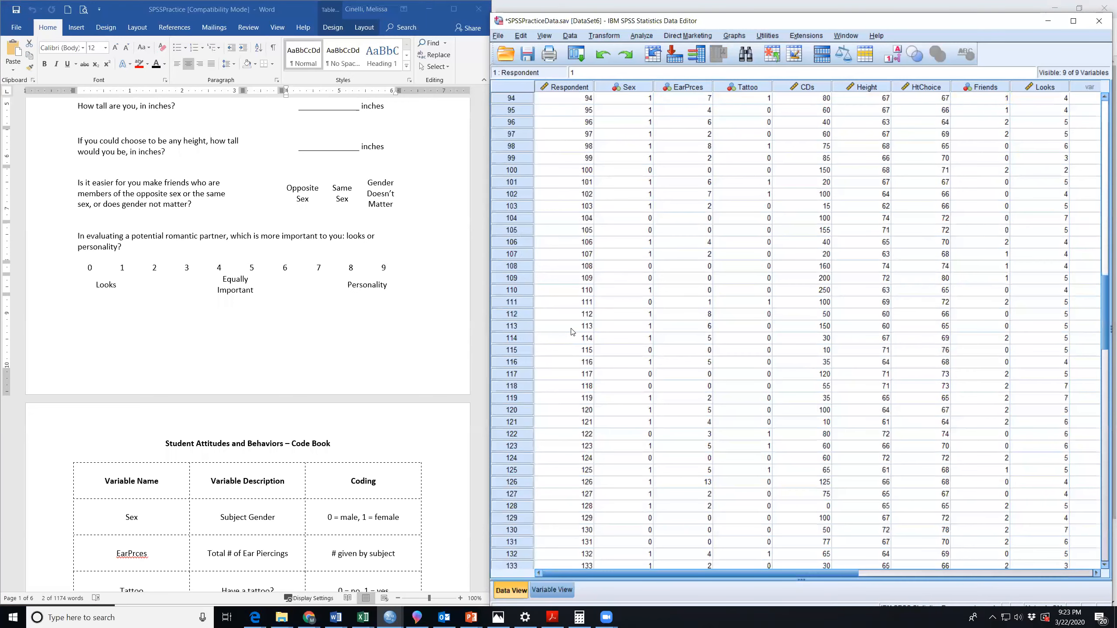
scroll(573, 328, "down", 6)
scroll(570, 323, "up", 8)
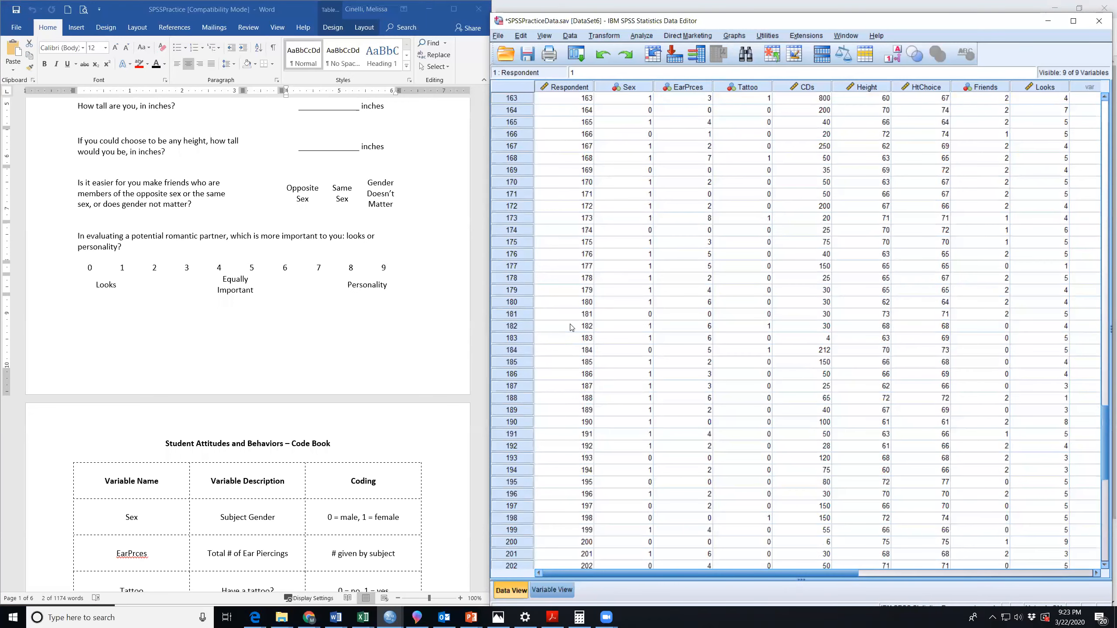
scroll(568, 321, "up", 20)
Highlight the Sex and EarPrces variable columns, and contrast them with respondent 1's row.
left_click(635, 87)
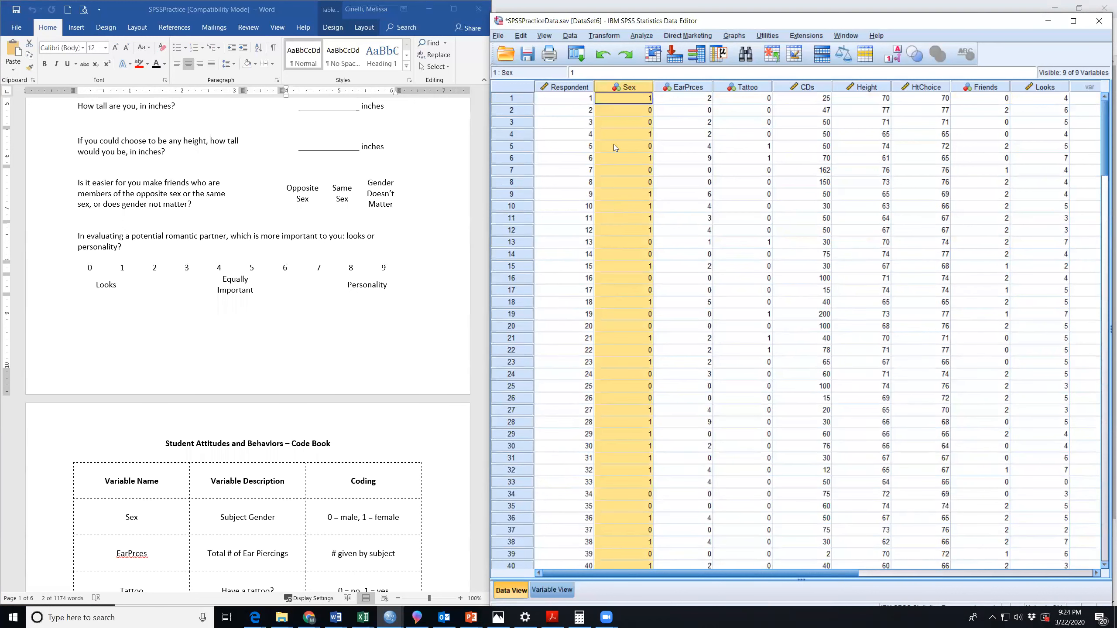
left_click(636, 98)
left_click(637, 87)
left_click(697, 88)
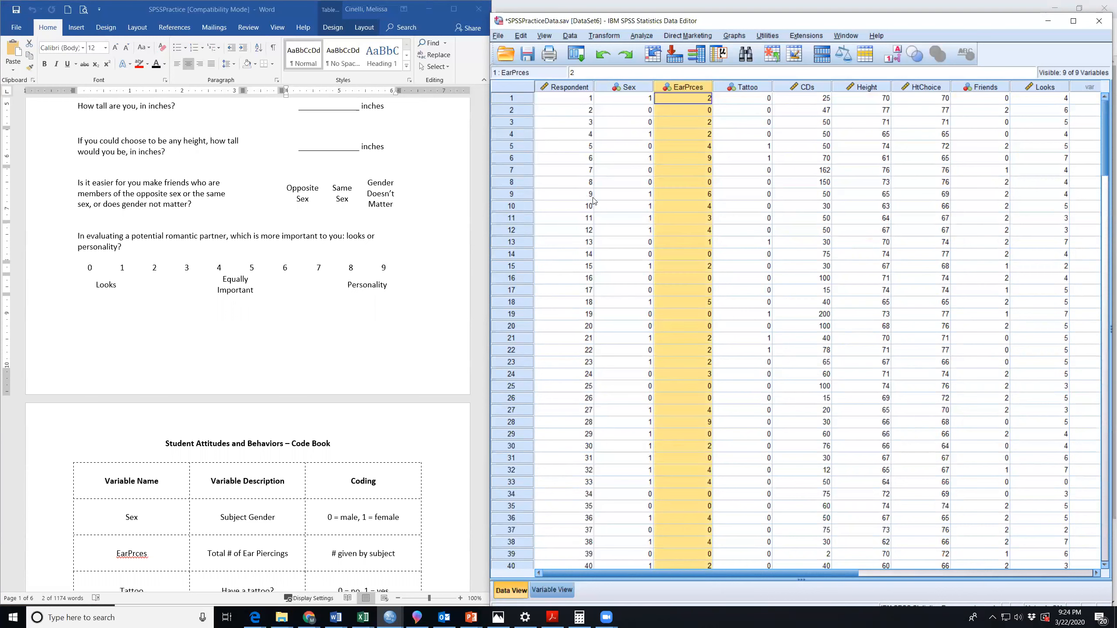
left_click(567, 129)
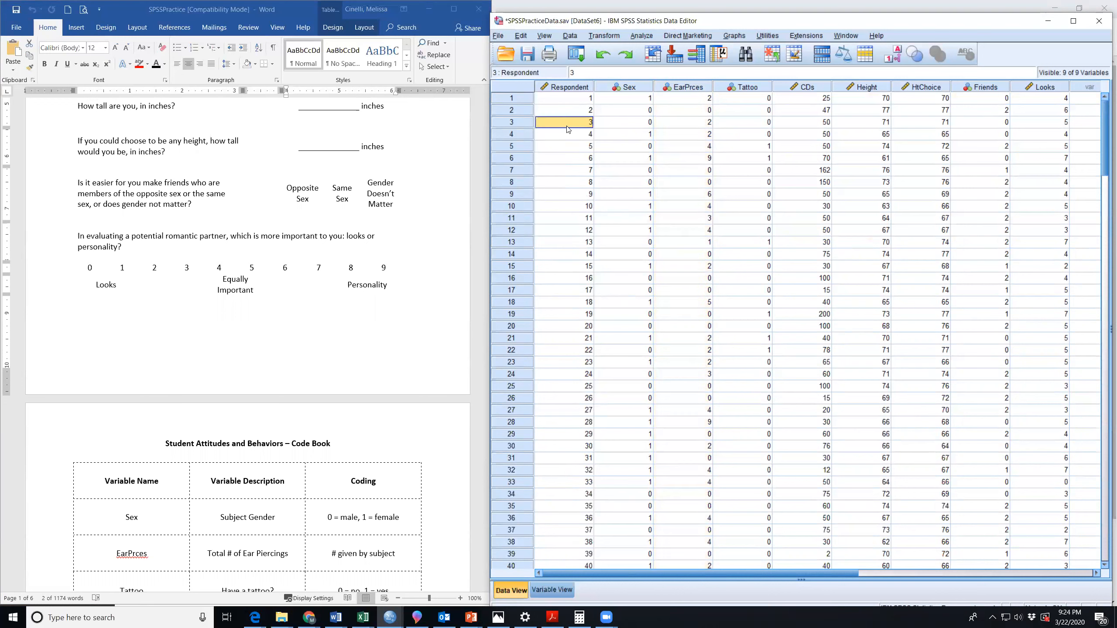
left_click(515, 97)
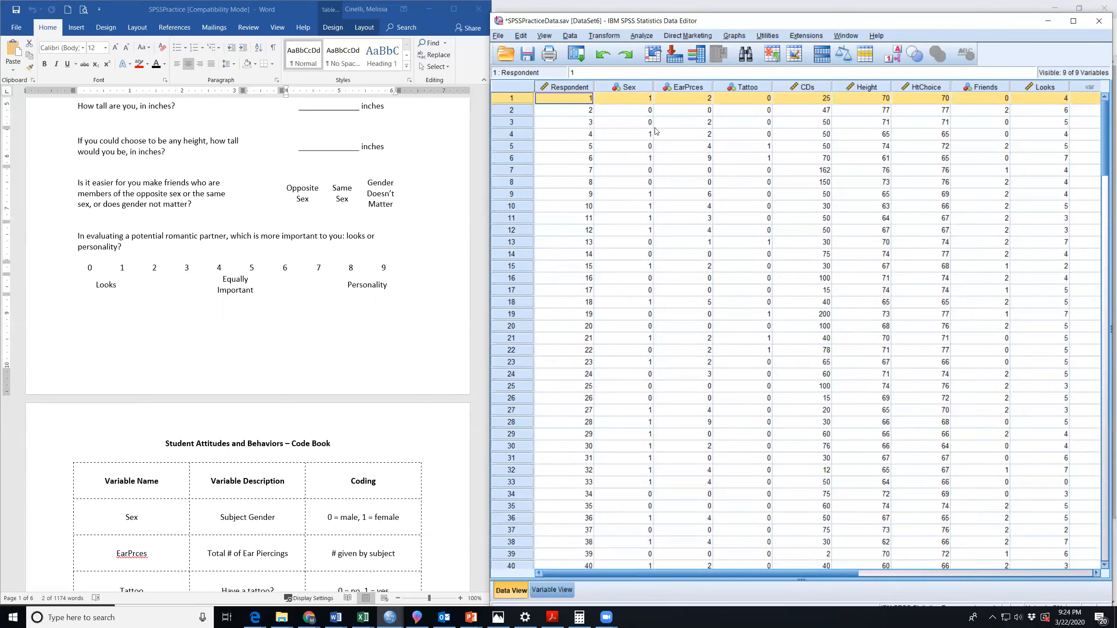
Point out the Sex codes of respondents 7, 6 and 5, and the EarPrces values of respondents 5 and 6.
left_click(640, 174)
double_click(641, 173)
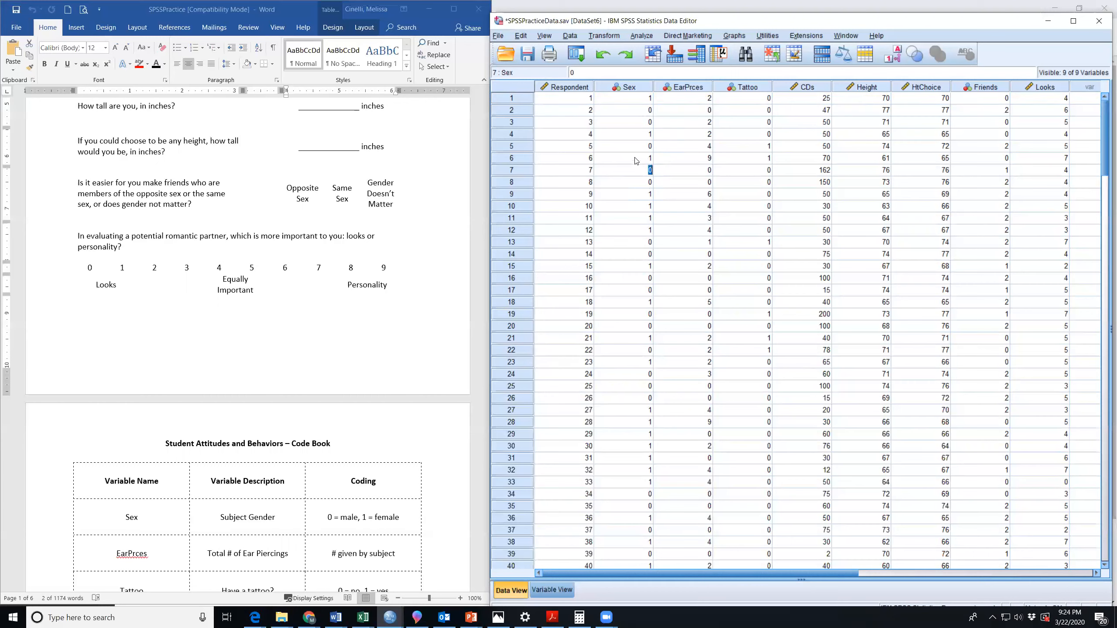
double_click(648, 158)
left_click(648, 158)
double_click(651, 159)
double_click(645, 146)
left_click(712, 146)
left_click(712, 160)
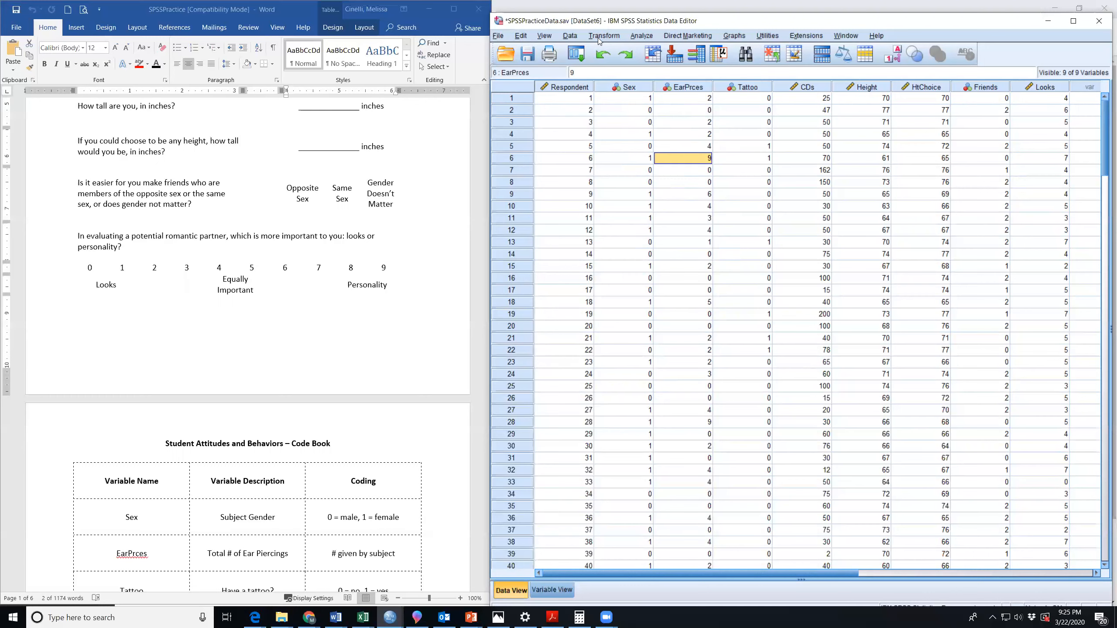
Preview the available Descriptive Statistics, Compare Means, legacy Chi-Square and Correlate analysis procedures without running any.
left_click(642, 36)
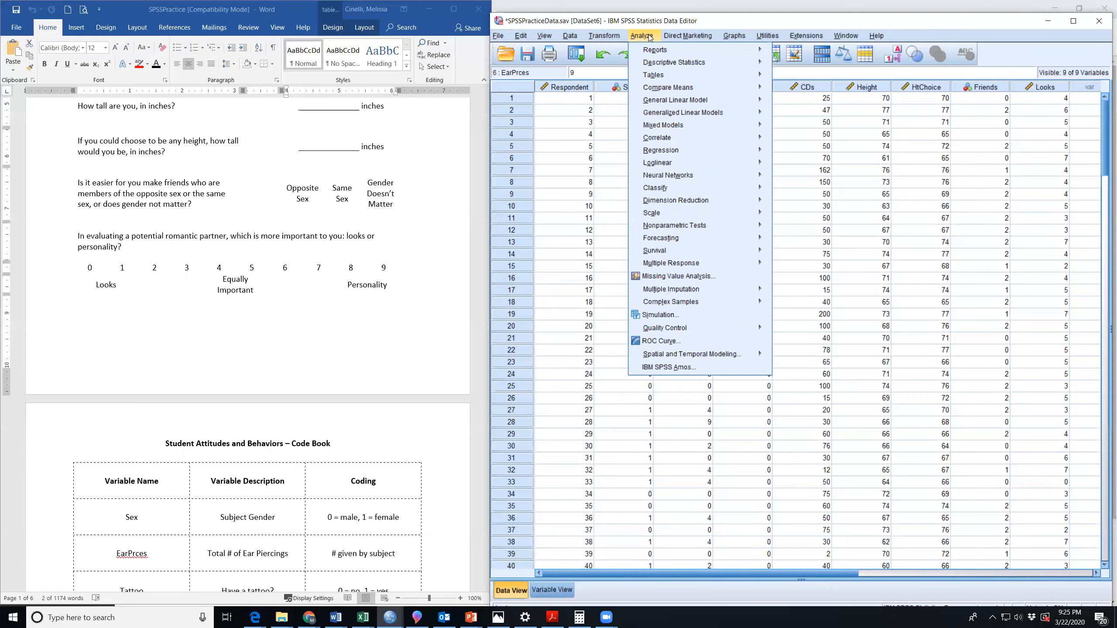
mouse_move(695, 64)
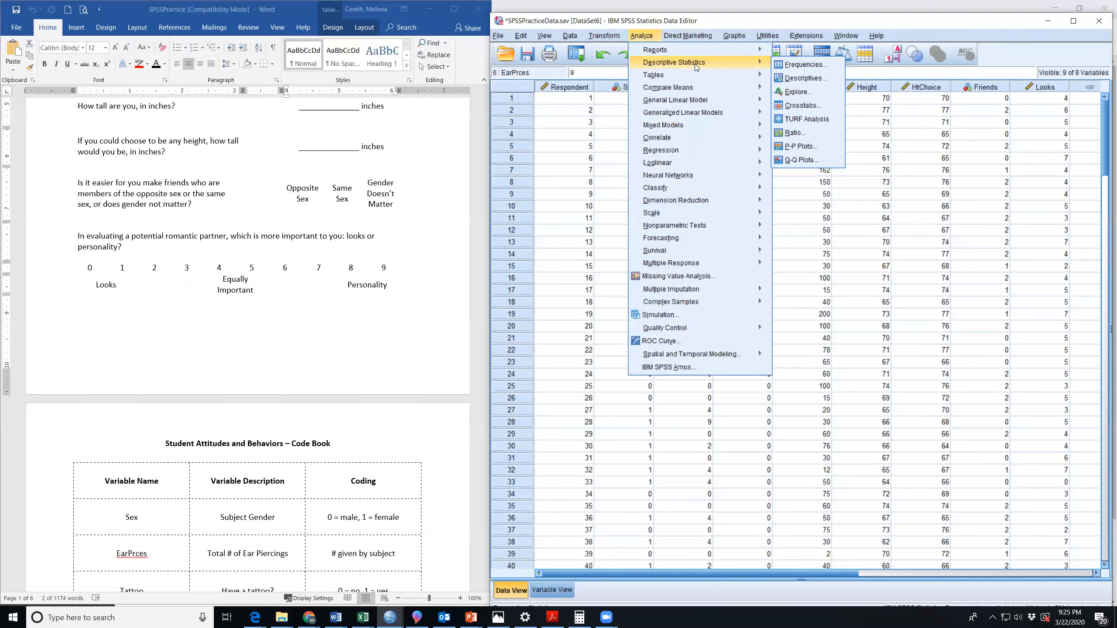
mouse_move(681, 87)
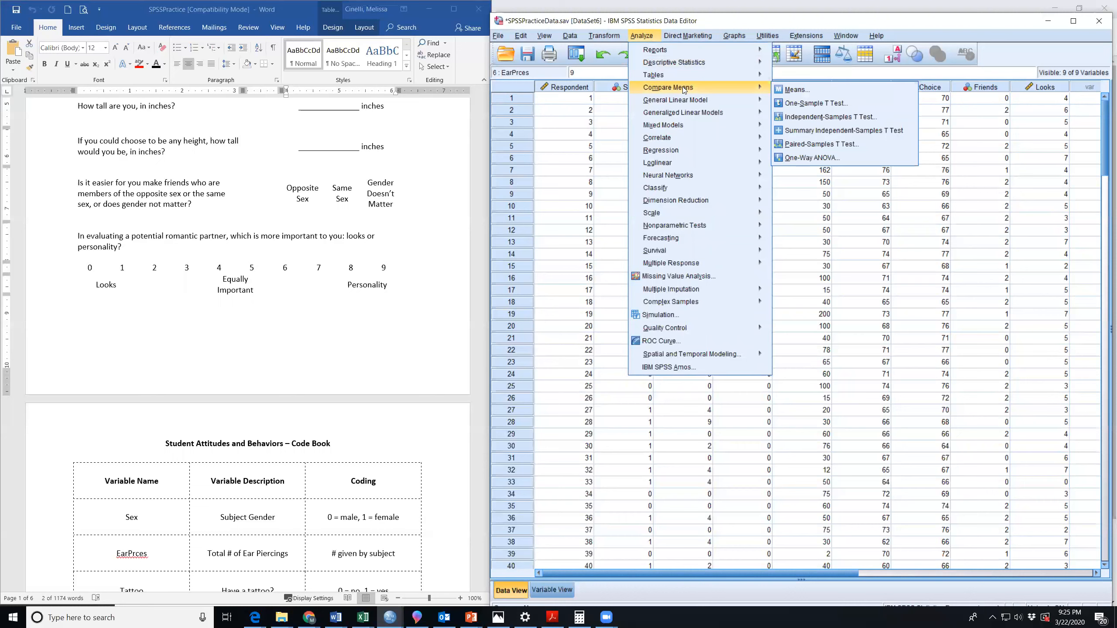
mouse_move(695, 226)
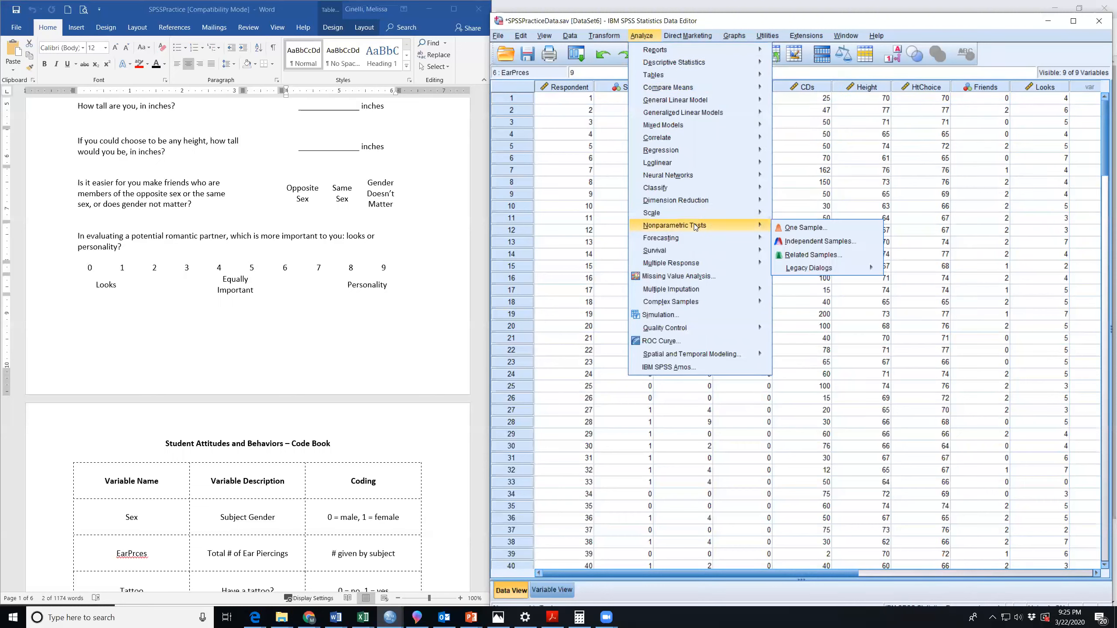
mouse_move(806, 266)
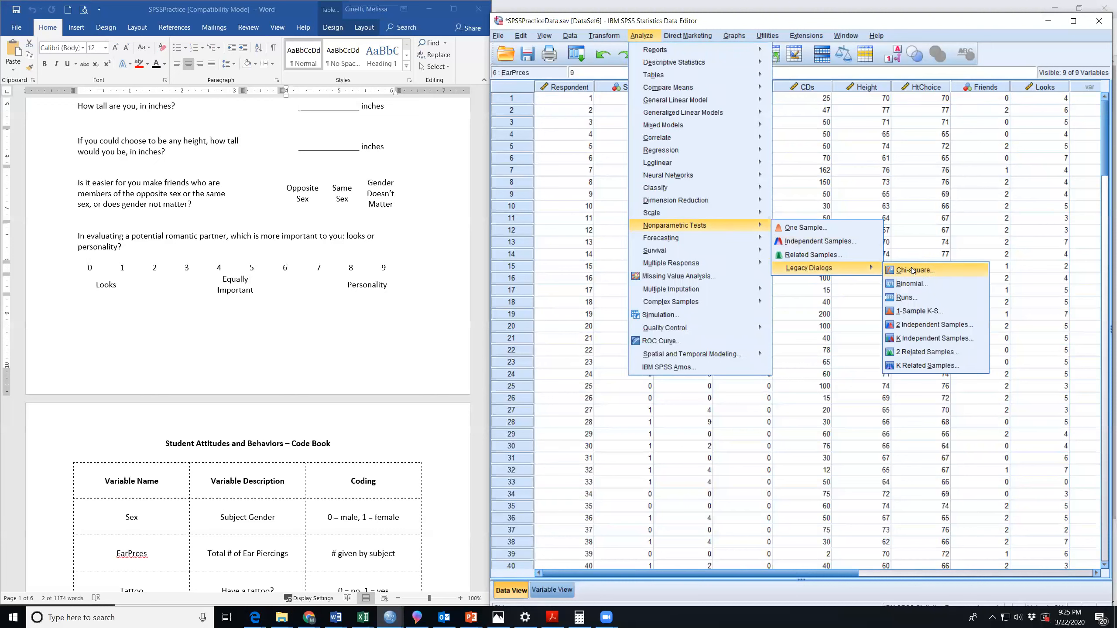
mouse_move(660, 138)
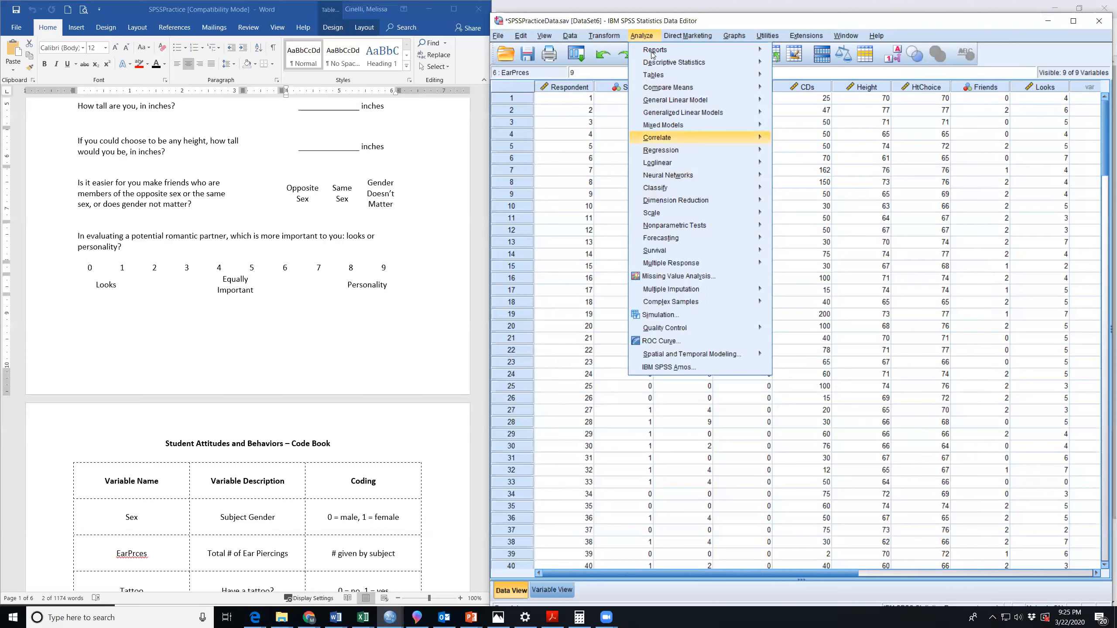
left_click(645, 37)
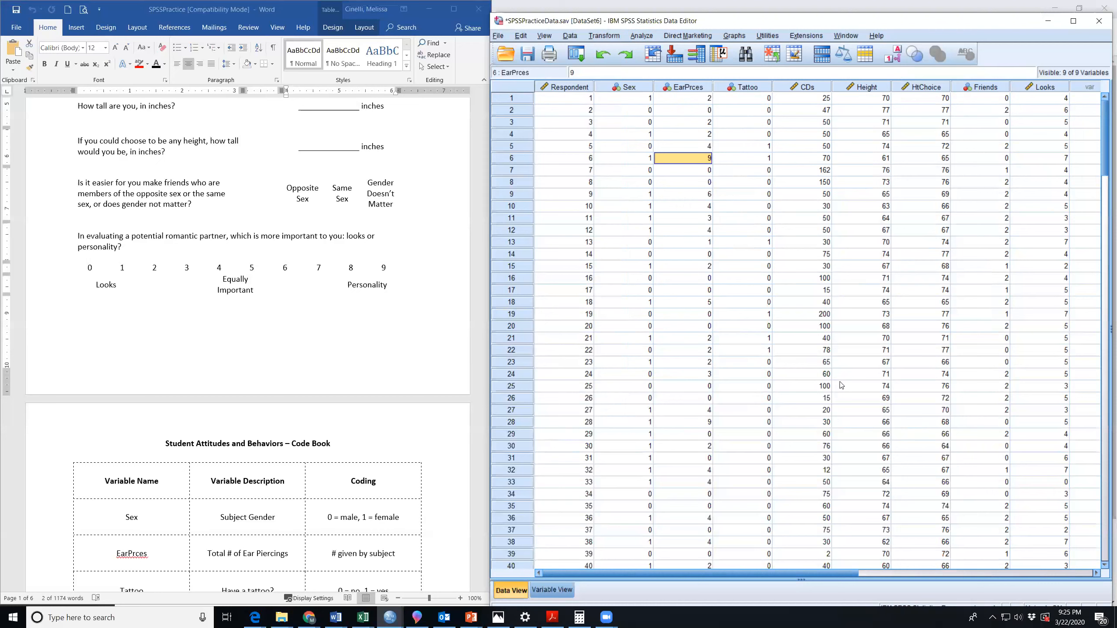
Highlight the Respondent column, and view the Sex variable's definition before returning to the data values.
left_click(564, 88)
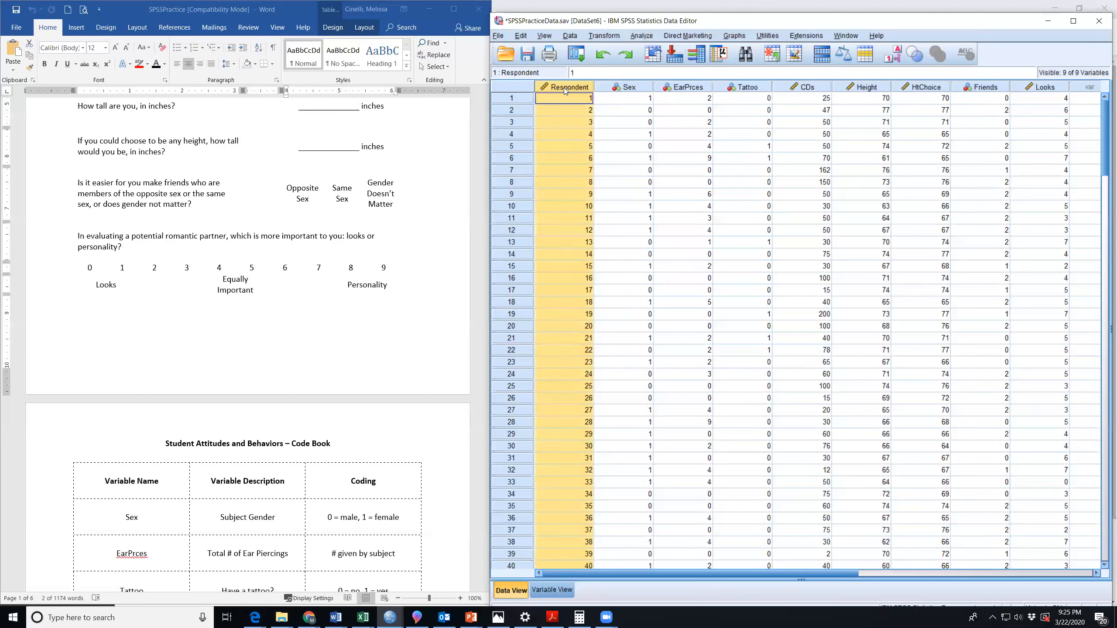
left_click(631, 88)
double_click(630, 88)
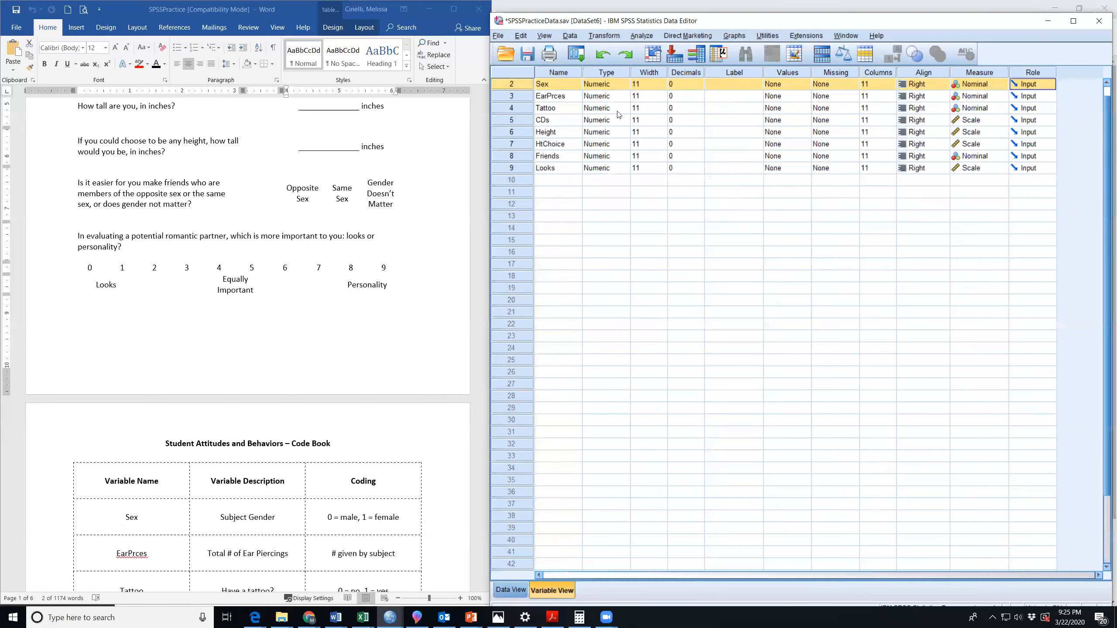
left_click(514, 594)
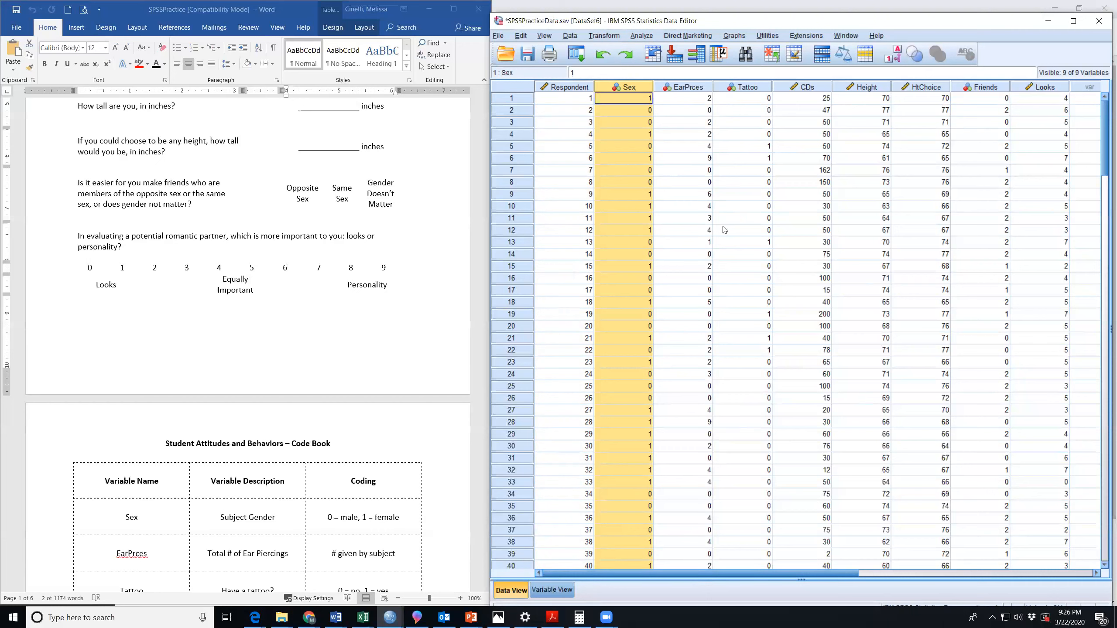
Show the variable definitions and highlight the Name, Type, Decimals and Missing attributes of all variables, plus the Width of Looks.
left_click(550, 590)
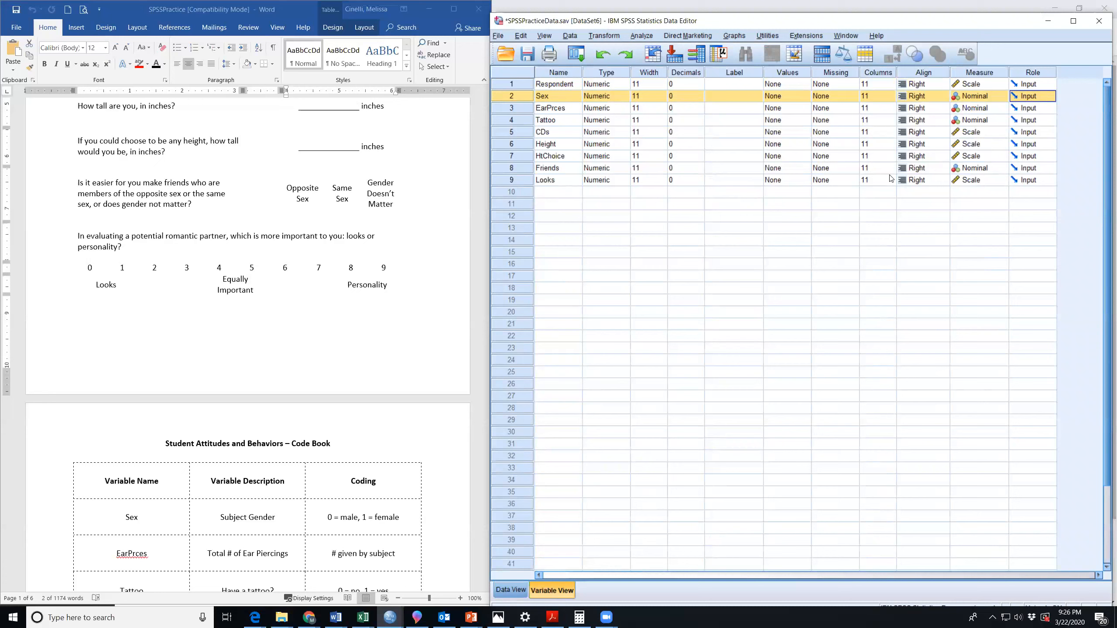
left_click(564, 97)
left_click_drag(561, 85, 565, 187)
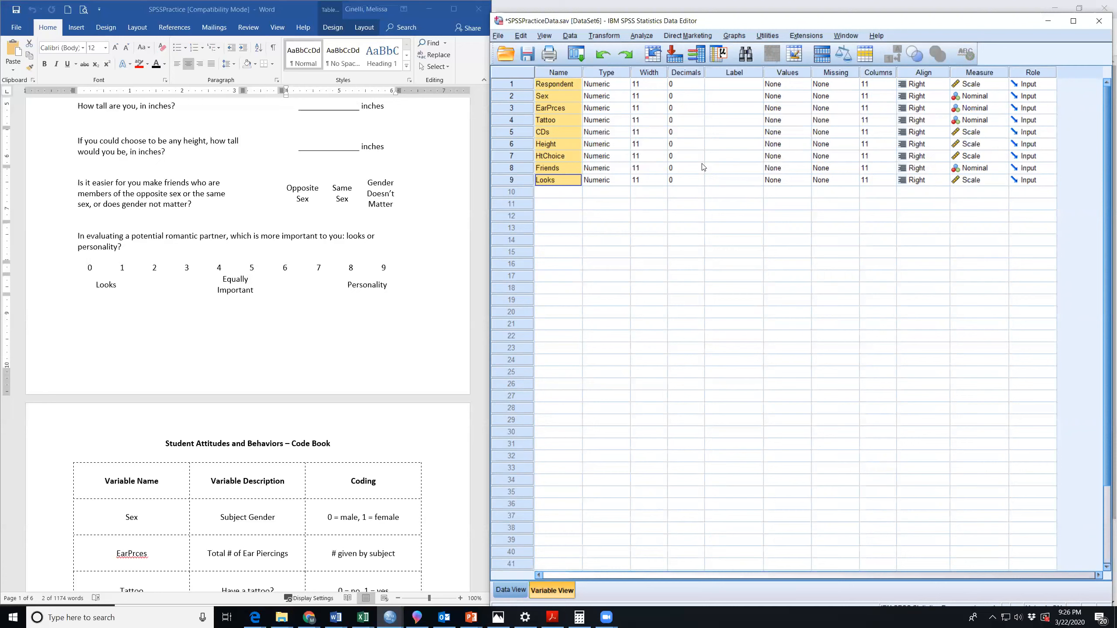
left_click_drag(609, 84, 609, 181)
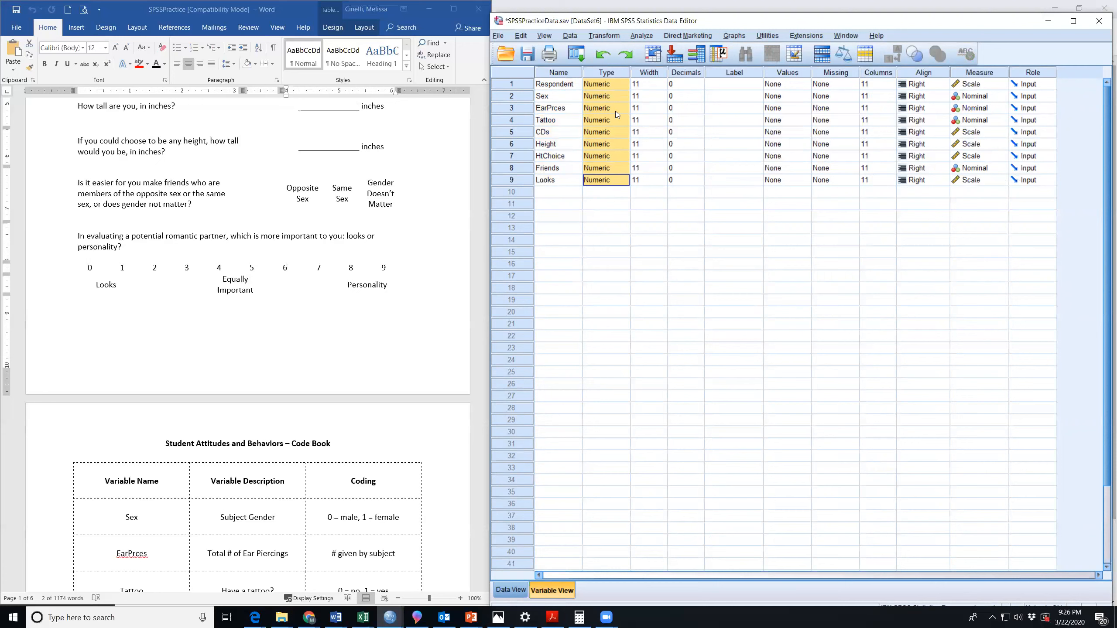
left_click(647, 182)
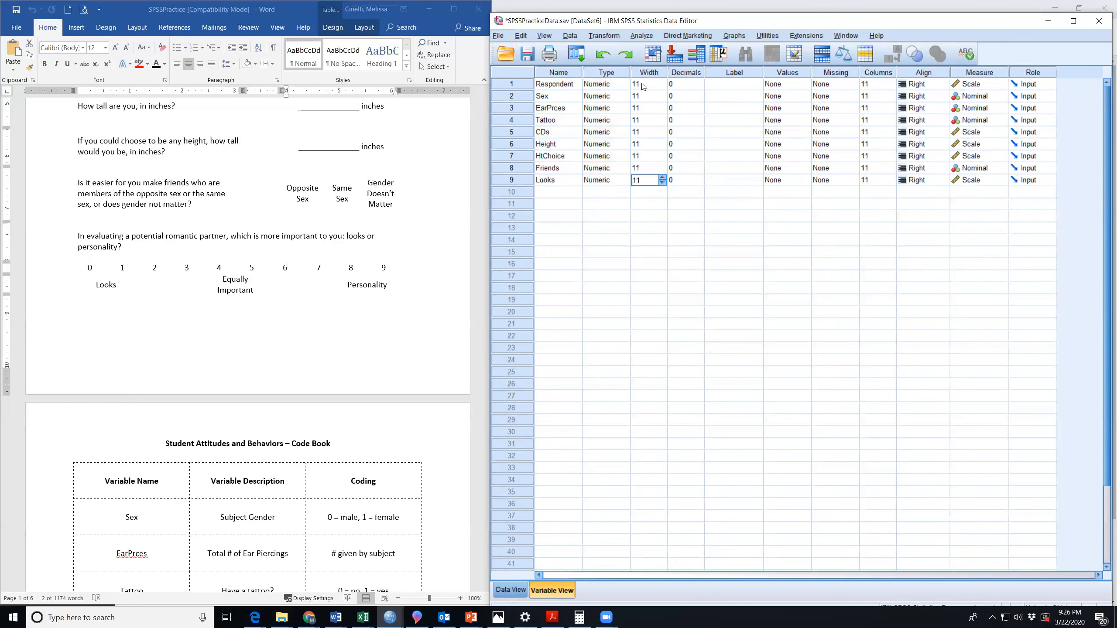
left_click_drag(687, 86, 690, 178)
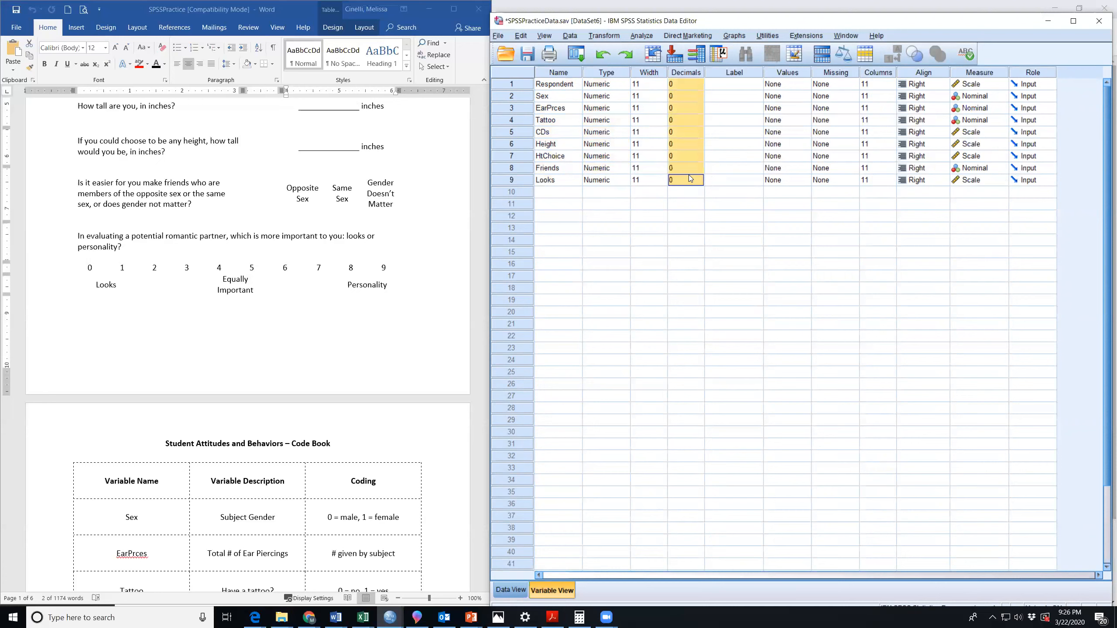
left_click_drag(841, 89, 843, 176)
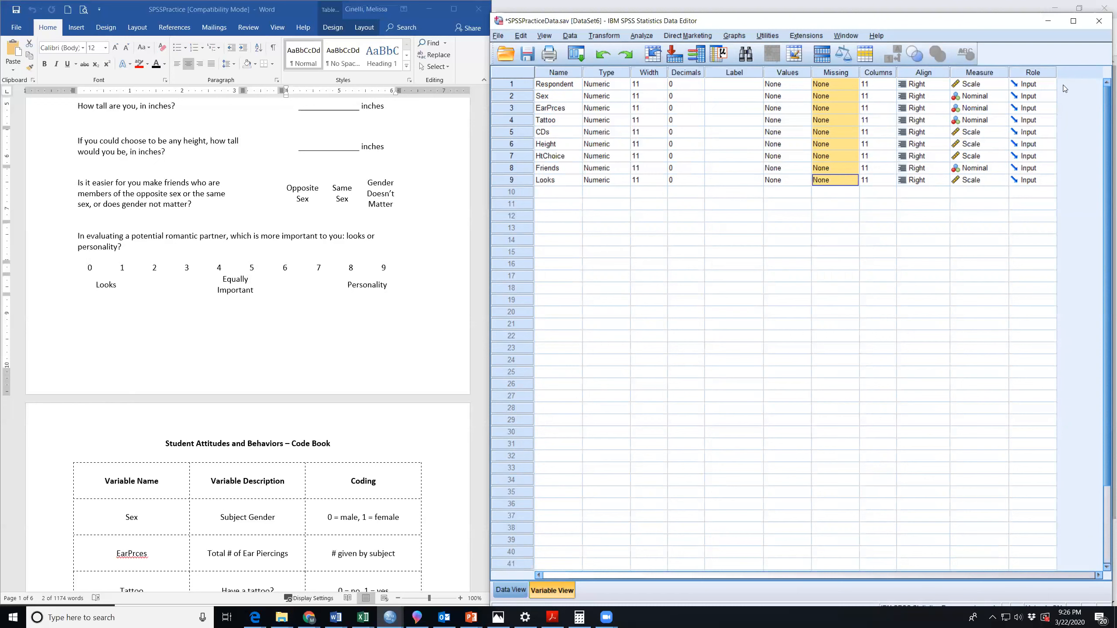
Highlight the Measure attribute of all variables and the Label and Values columns, and return to the data values.
left_click_drag(981, 86, 975, 182)
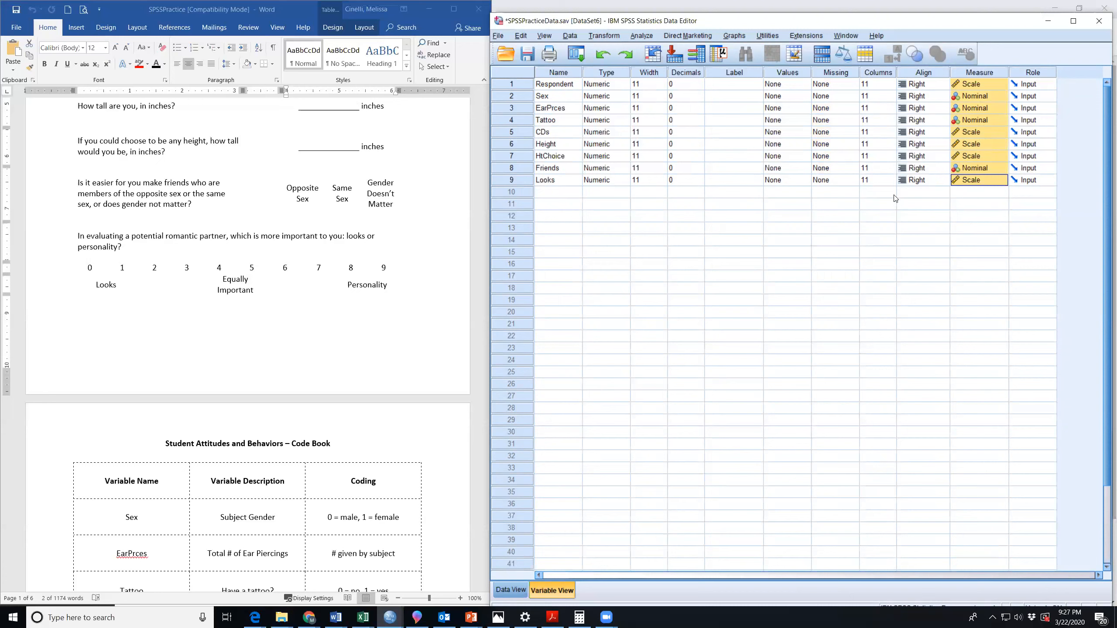
left_click(882, 204)
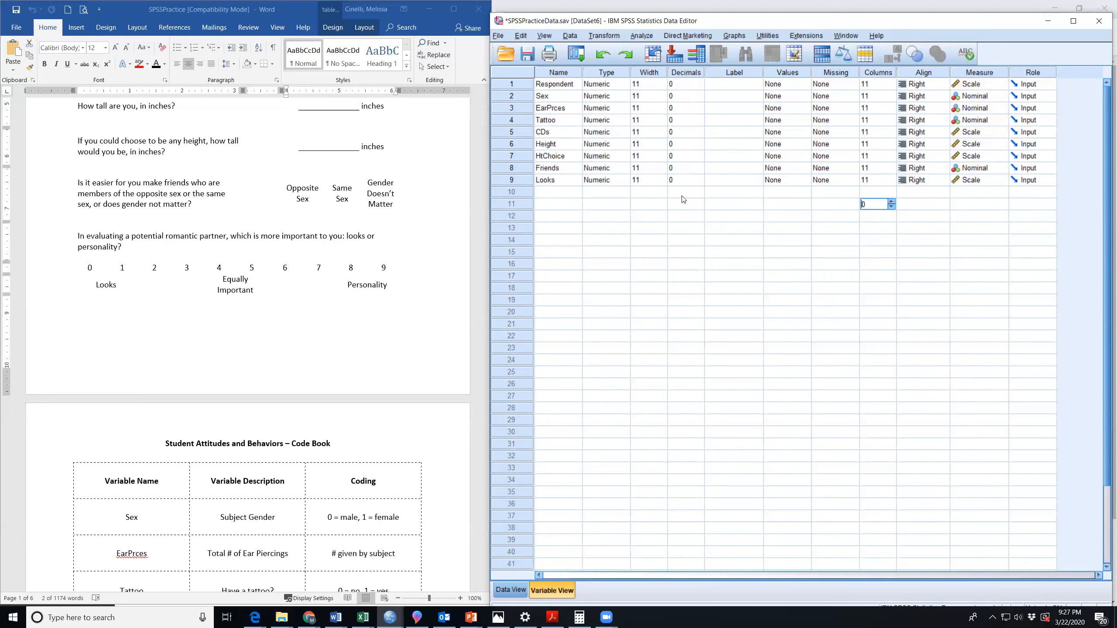
left_click(727, 87)
left_click_drag(740, 71, 791, 73)
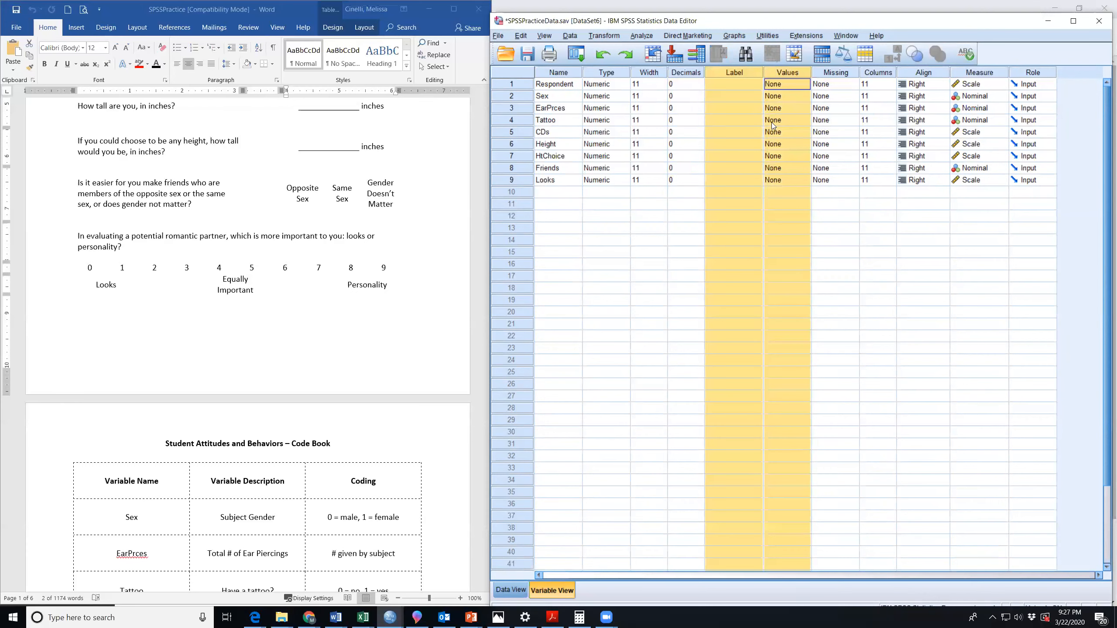
left_click(510, 589)
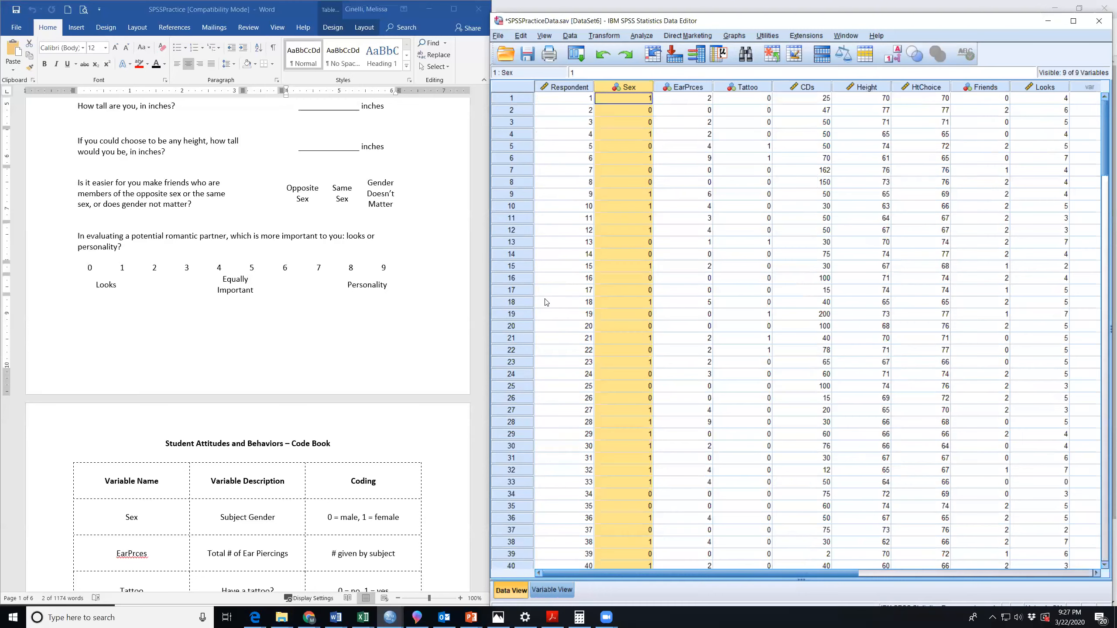
Switch to the Word document and show the exercise questions on descriptive statistics and tattoos.
left_click(366, 378)
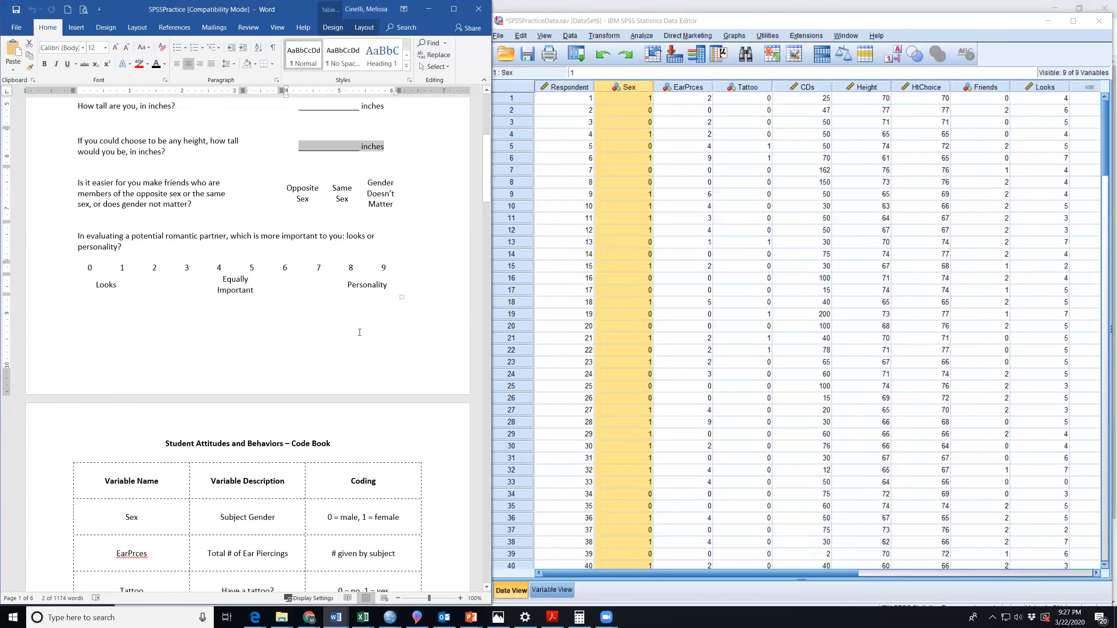
scroll(358, 331, "down", 8)
scroll(358, 331, "down", 10)
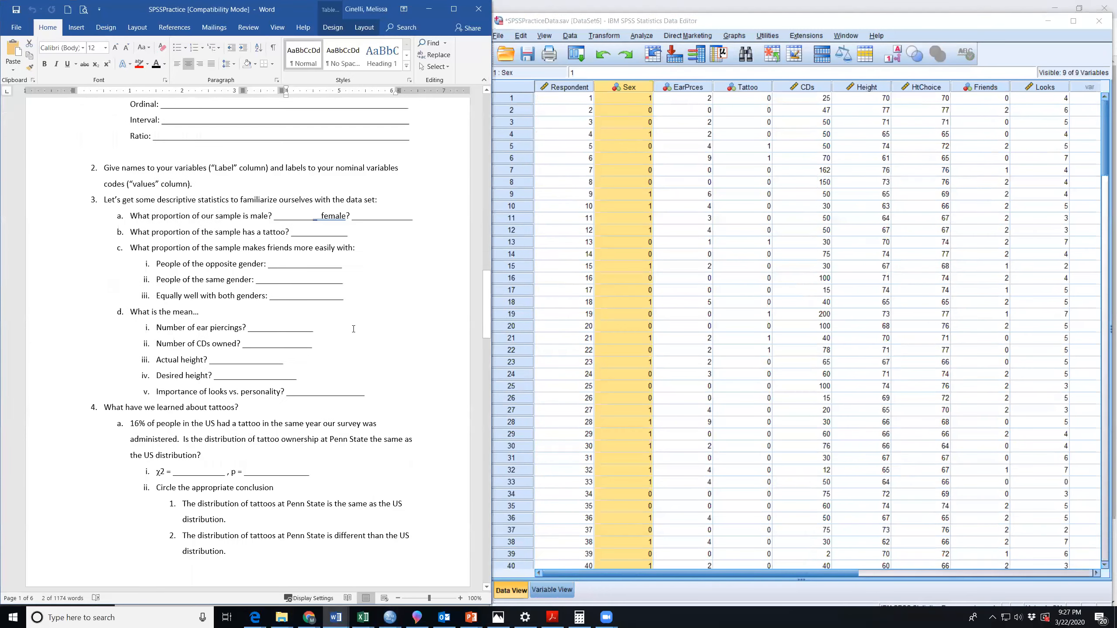
Create a new output document from the SPSS data editor and reduce its window from full screen.
left_click(499, 35)
mouse_move(523, 50)
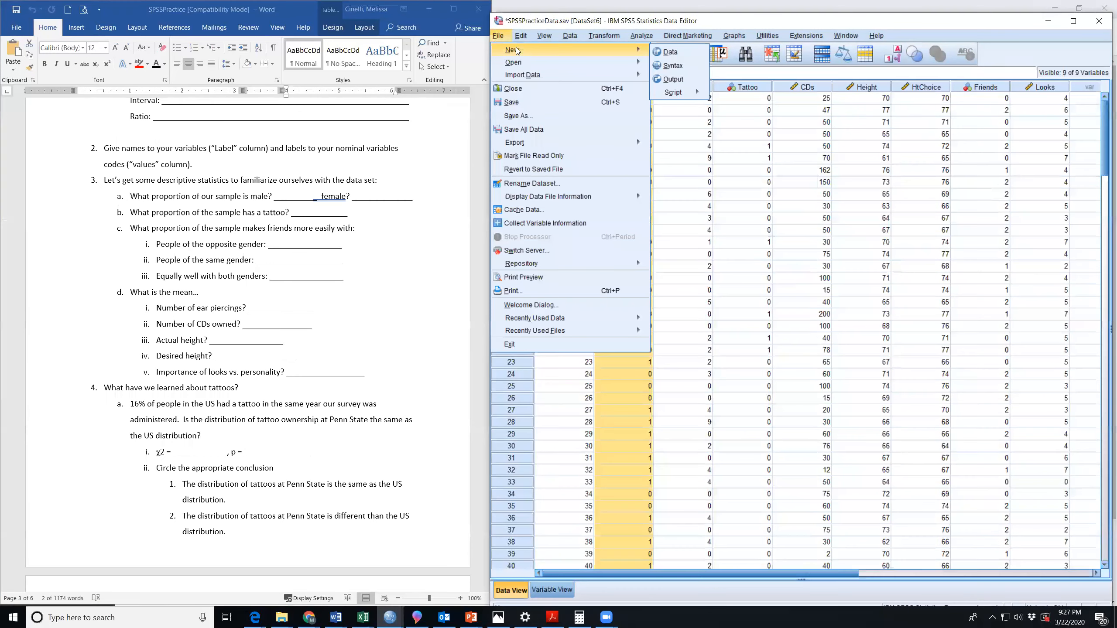
left_click(674, 79)
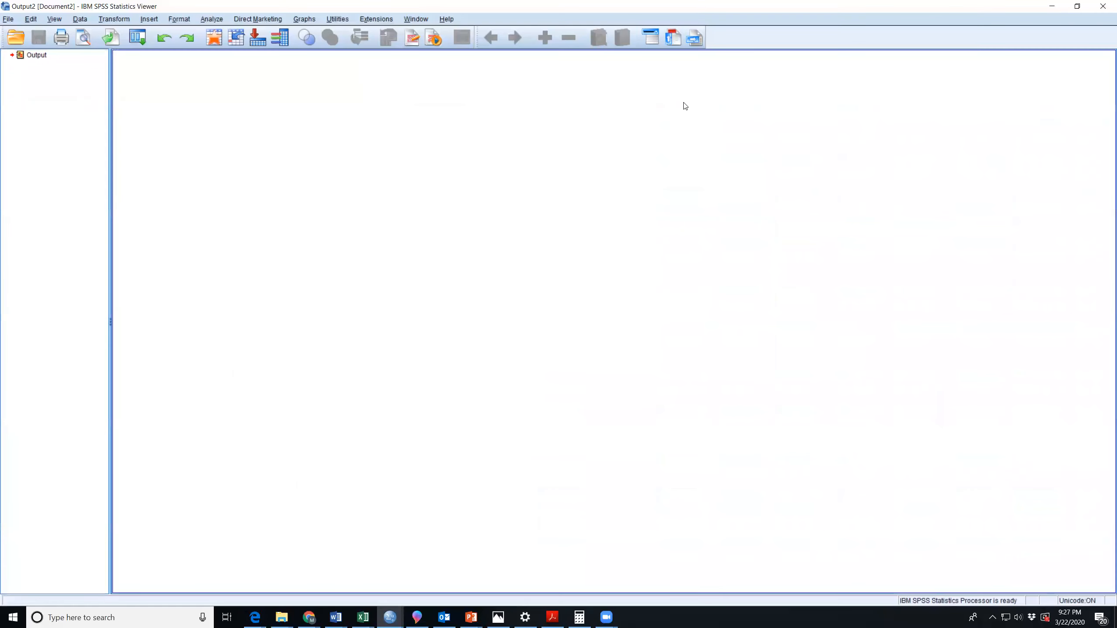
left_click(1077, 6)
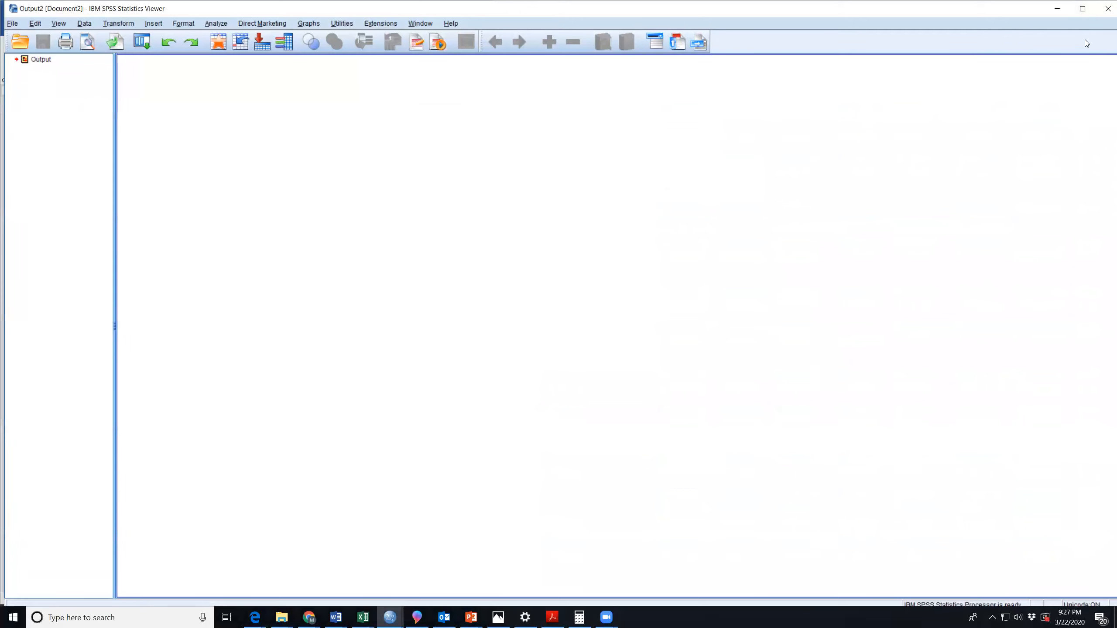
Arrange the output viewer and the data editor side by side, with the output viewer covering the Word document.
left_click_drag(989, 11, 914, 35)
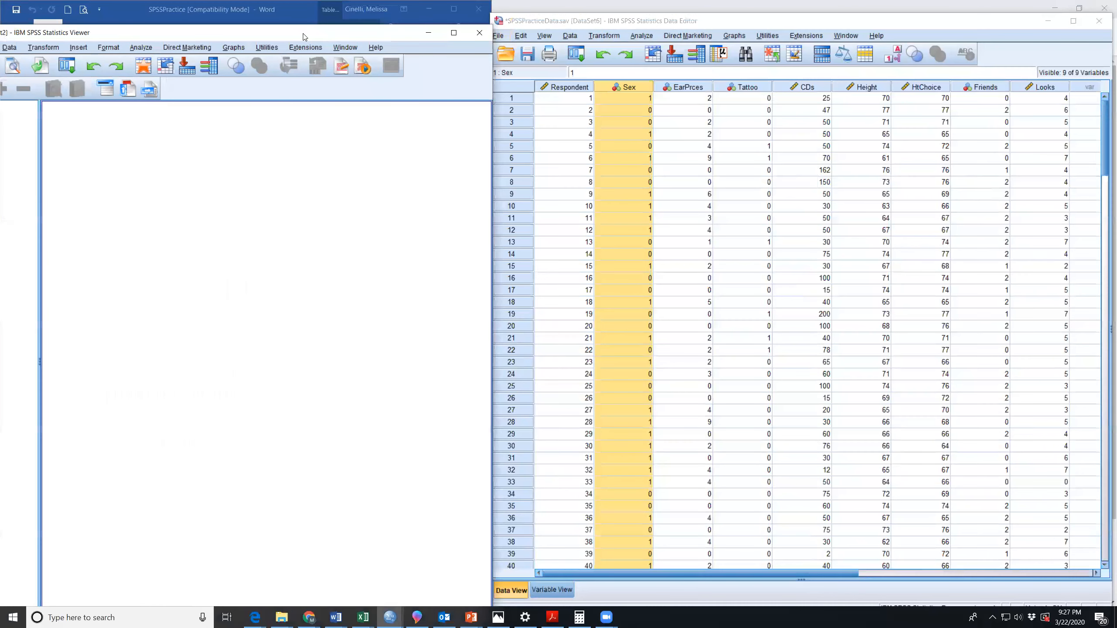
left_click_drag(302, 37, 420, 25)
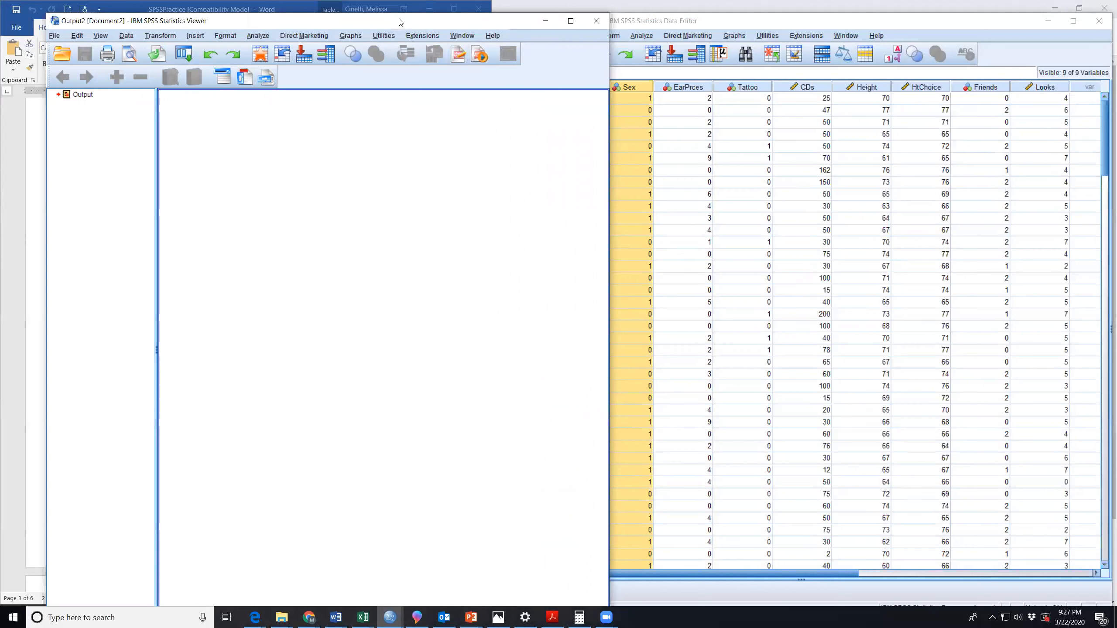
left_click_drag(447, 27, 398, 19)
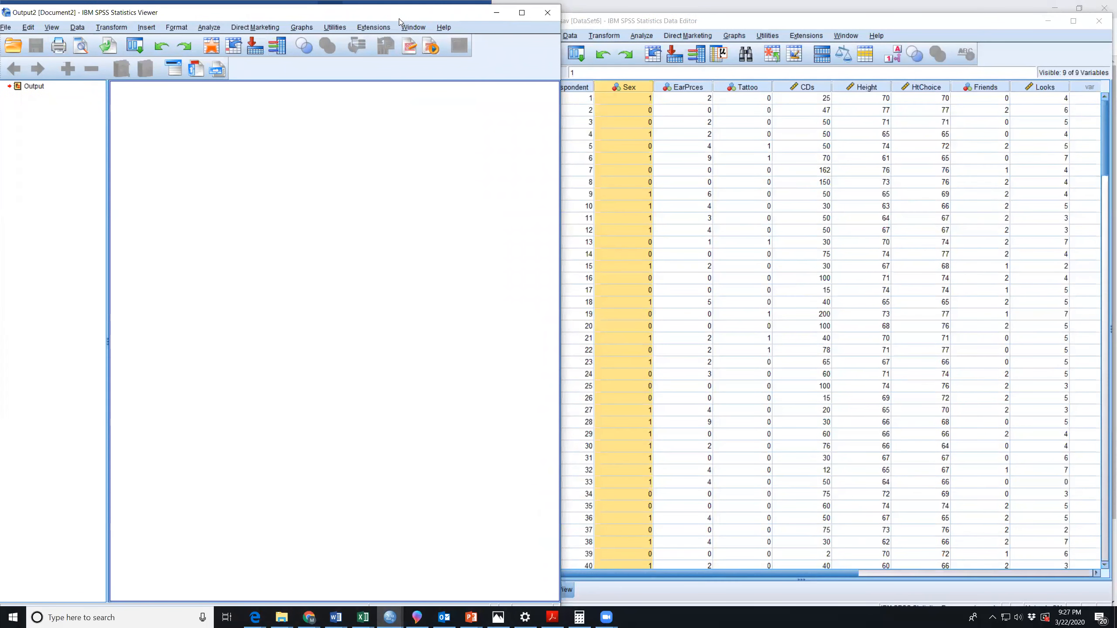
left_click_drag(724, 21, 777, 18)
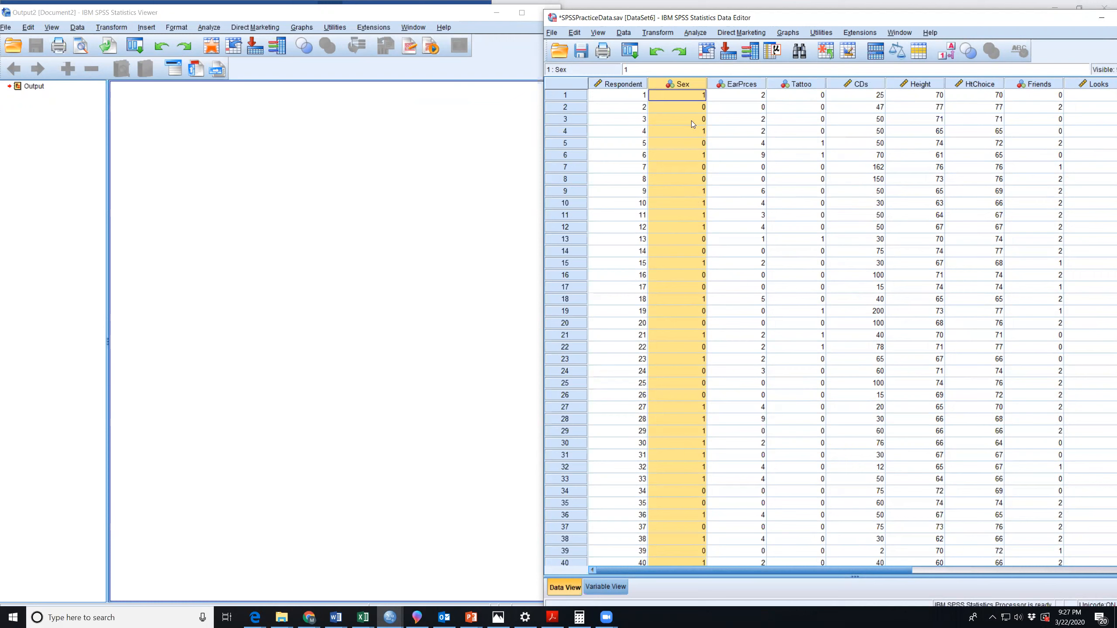
left_click(197, 151)
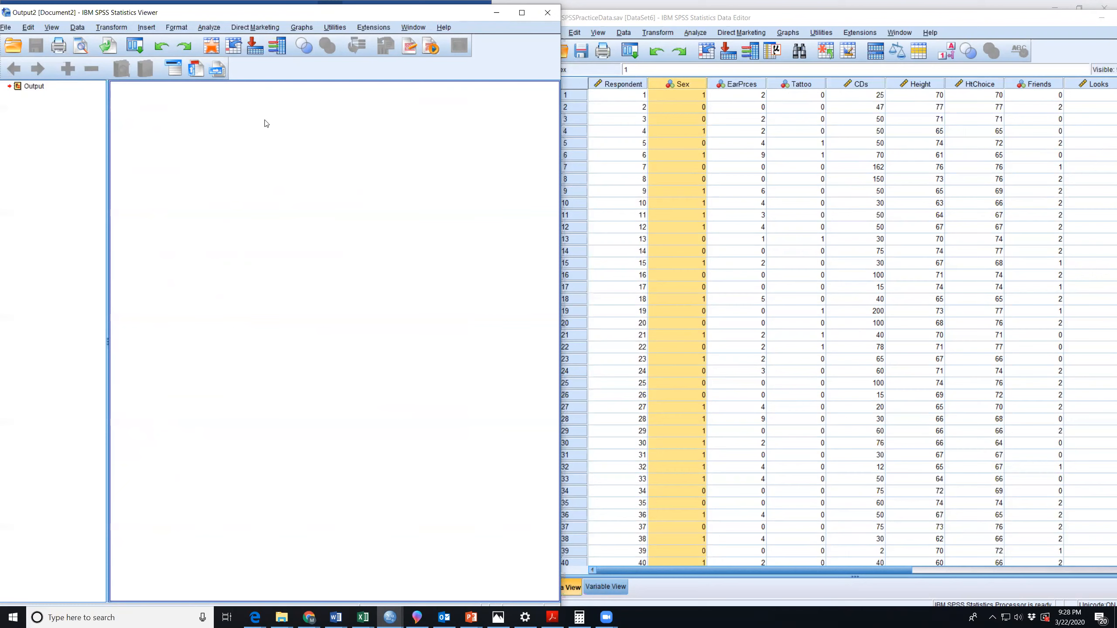
Run Descriptives on EarPrces, keeping the mean, standard deviation, minimum and maximum options.
left_click(720, 20)
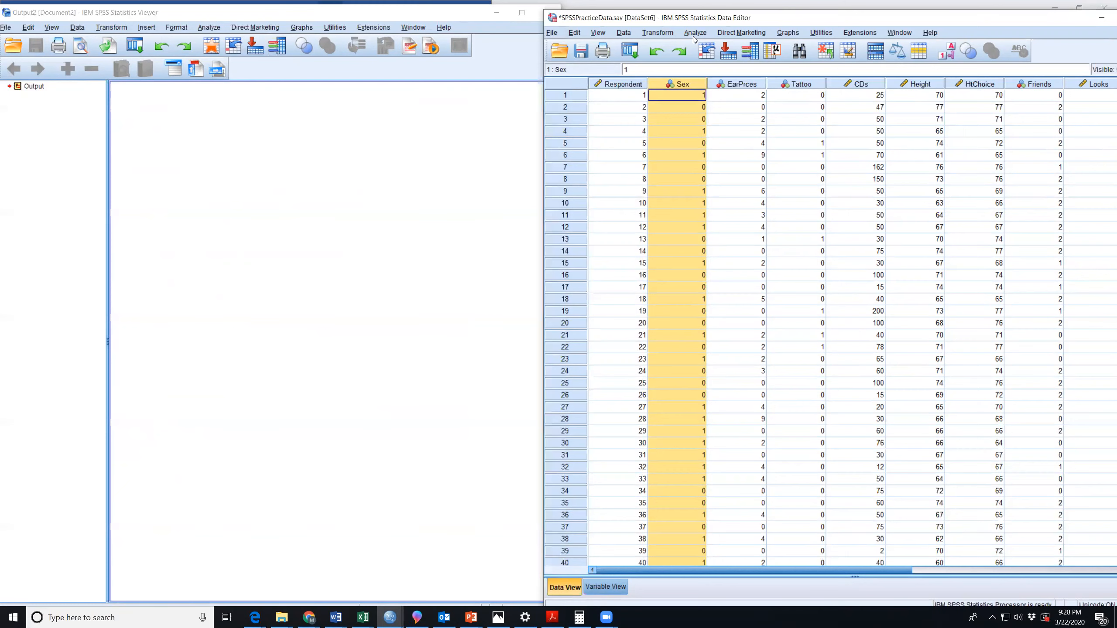
left_click(703, 34)
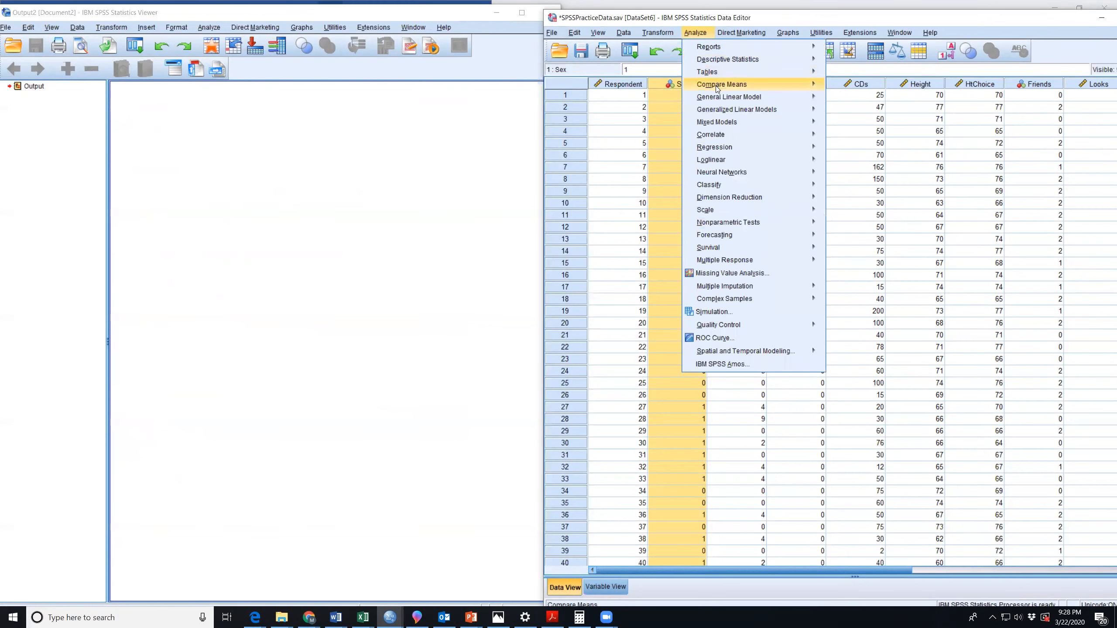
mouse_move(716, 75)
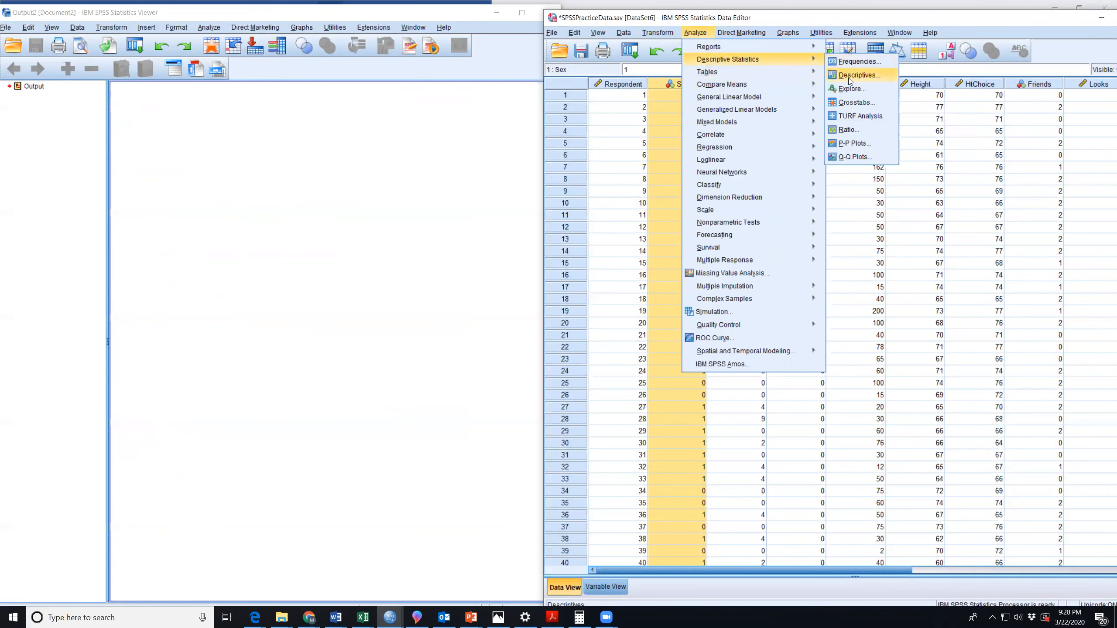
left_click(849, 75)
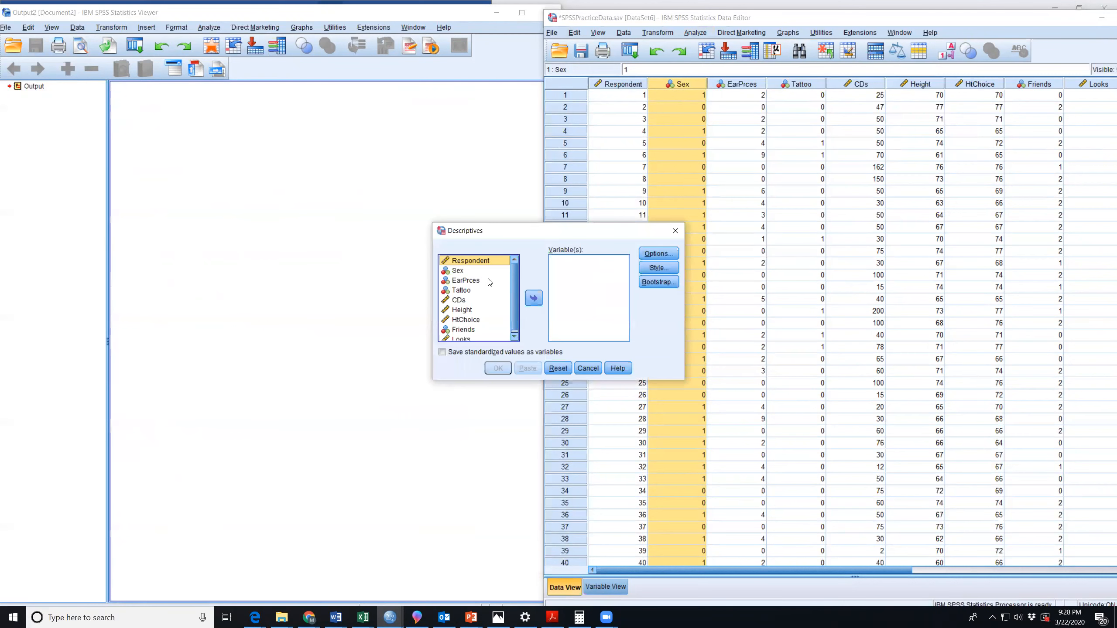
left_click(475, 280)
left_click(534, 299)
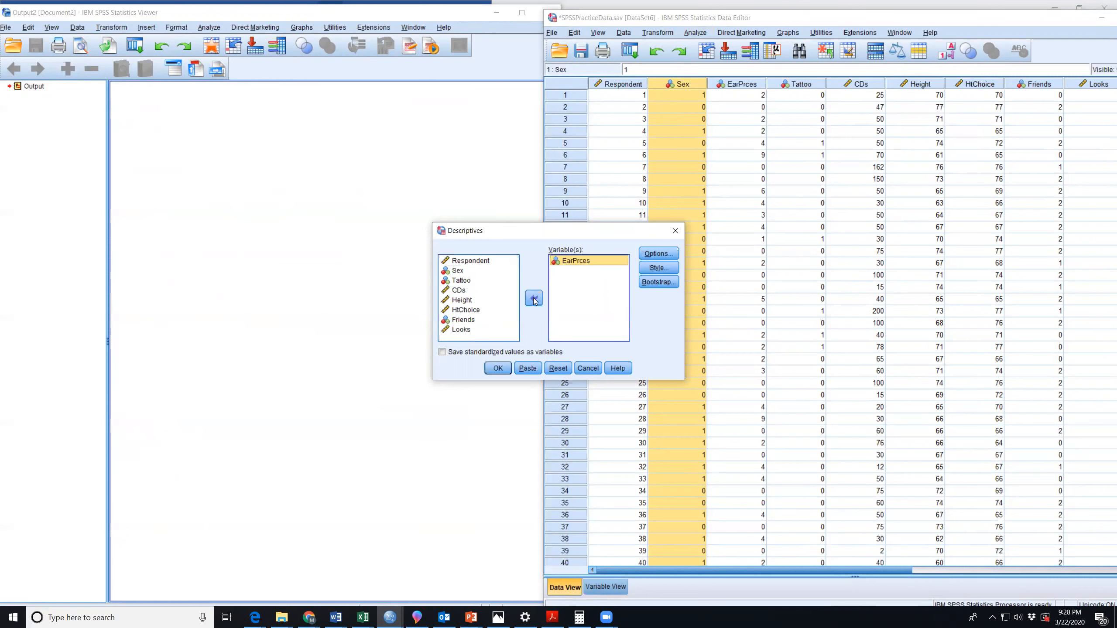
left_click(534, 299)
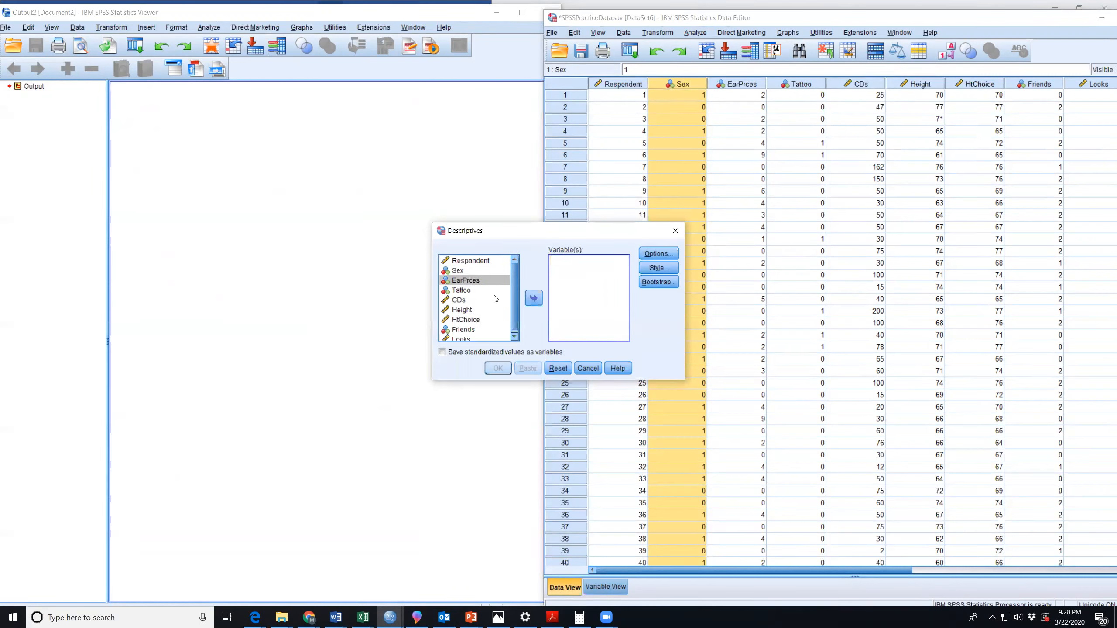
left_click(534, 299)
left_click(651, 254)
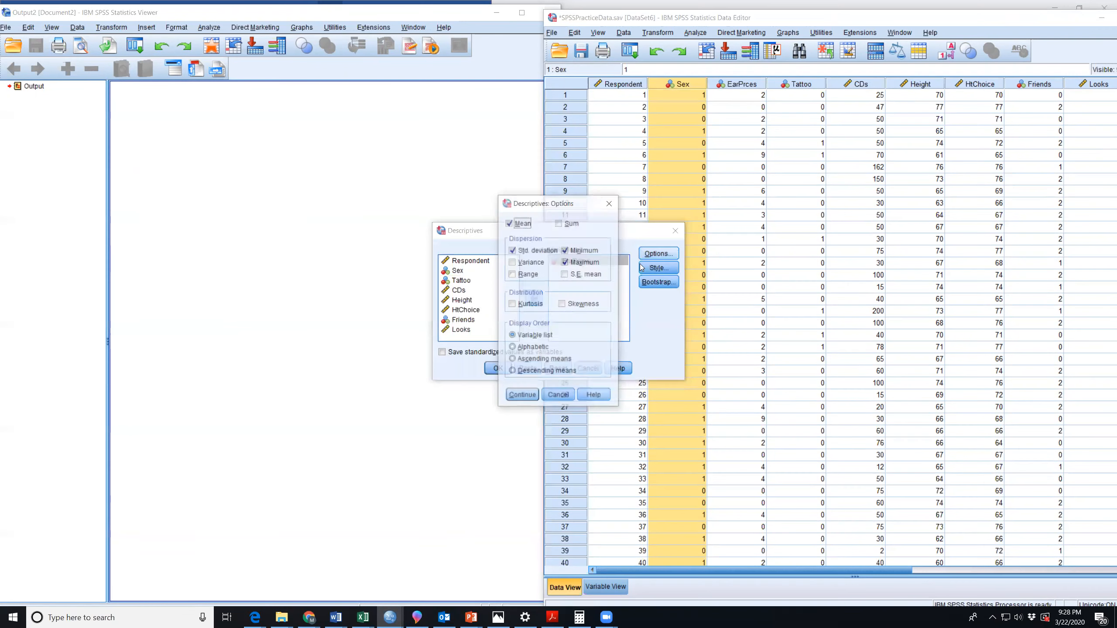
left_click(522, 395)
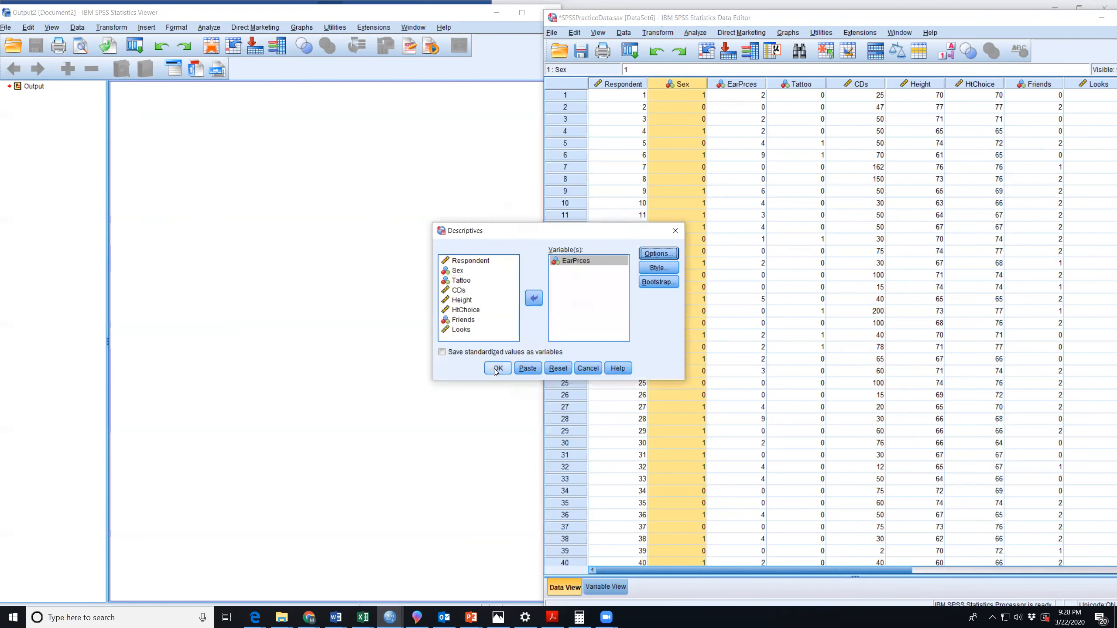
left_click(497, 369)
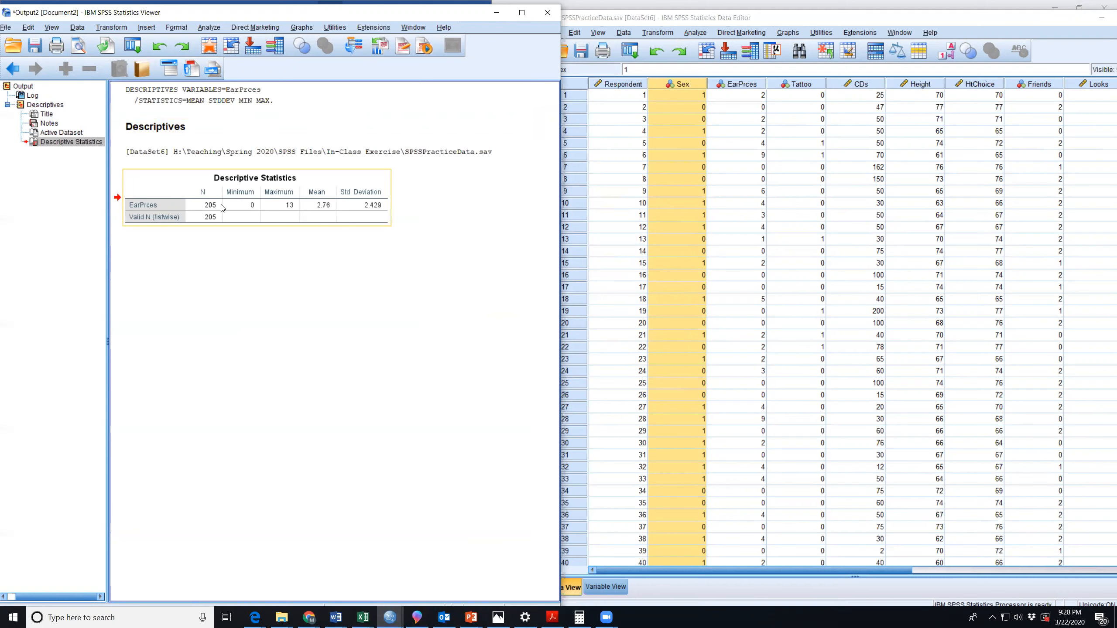
Highlight respondent 1's EarPrces value in the data and the EarPrces table in the output.
left_click(739, 95)
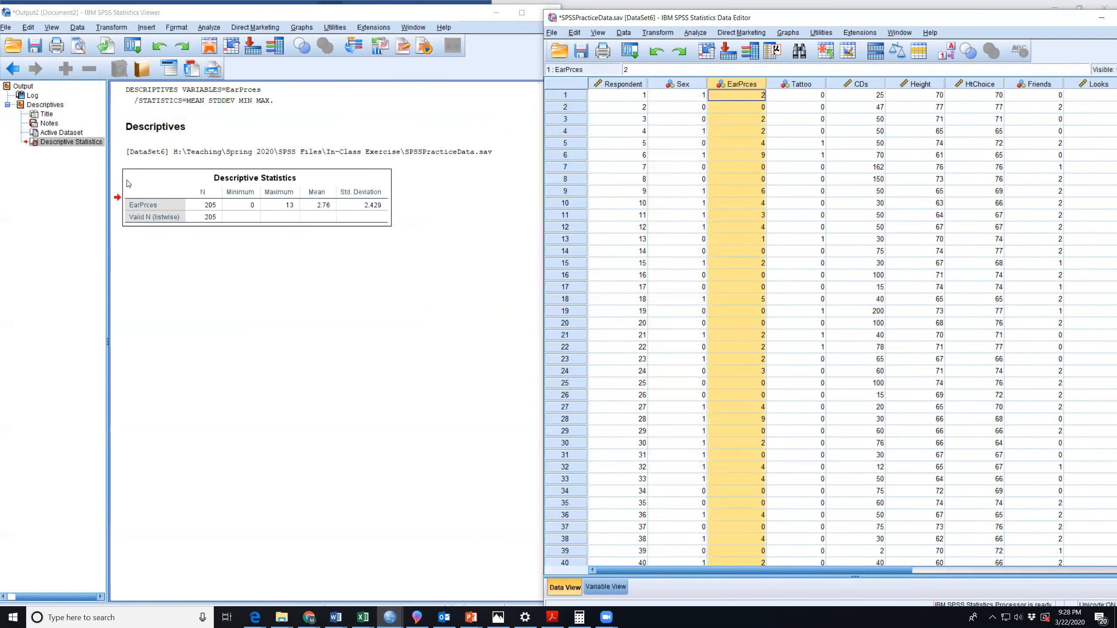
left_click(254, 210)
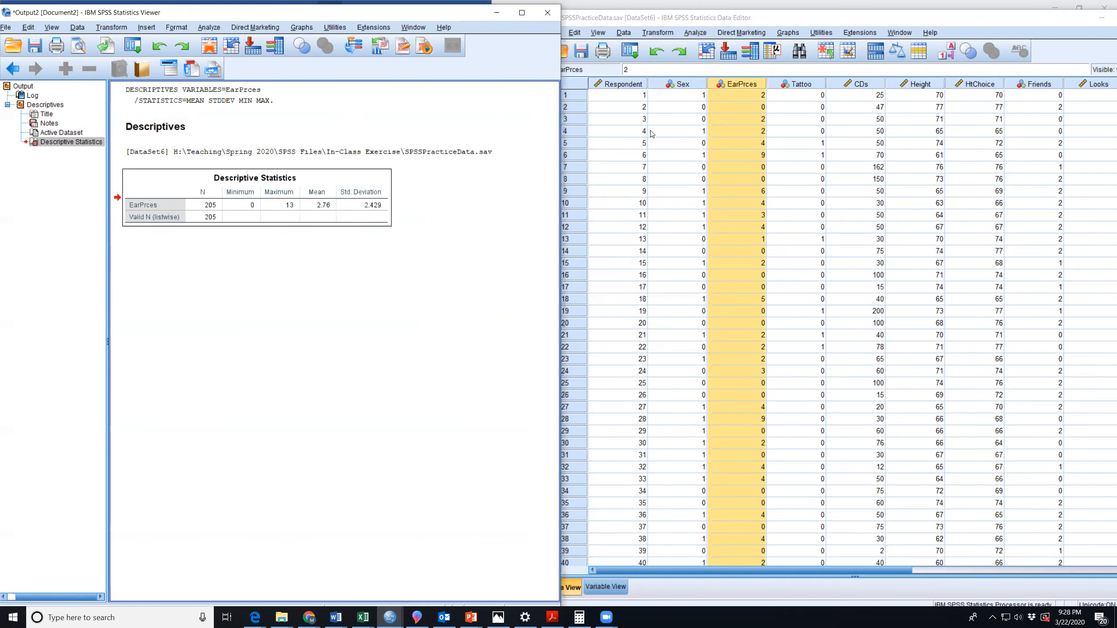
Run Descriptives on Height, replacing EarPrces as the analysed variable.
left_click(694, 32)
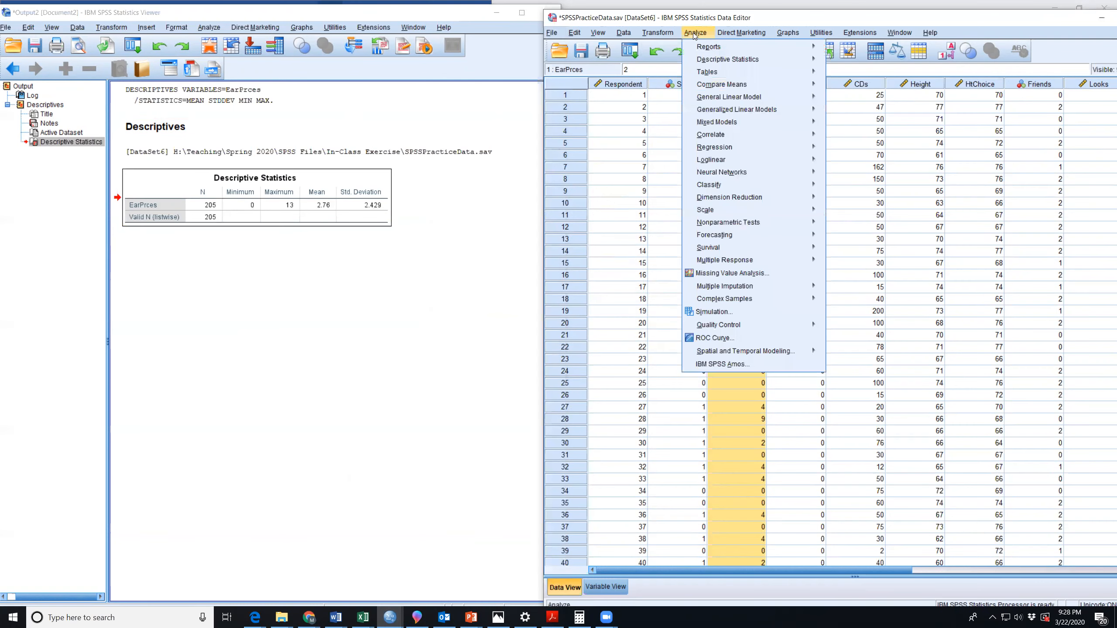
mouse_move(719, 59)
left_click(847, 76)
left_click(570, 261)
left_click(534, 298)
left_click(488, 308)
left_click(534, 298)
left_click(497, 367)
Point out the EarPrces and Height descriptive tables, and compare the data window with the output log.
left_click(292, 199)
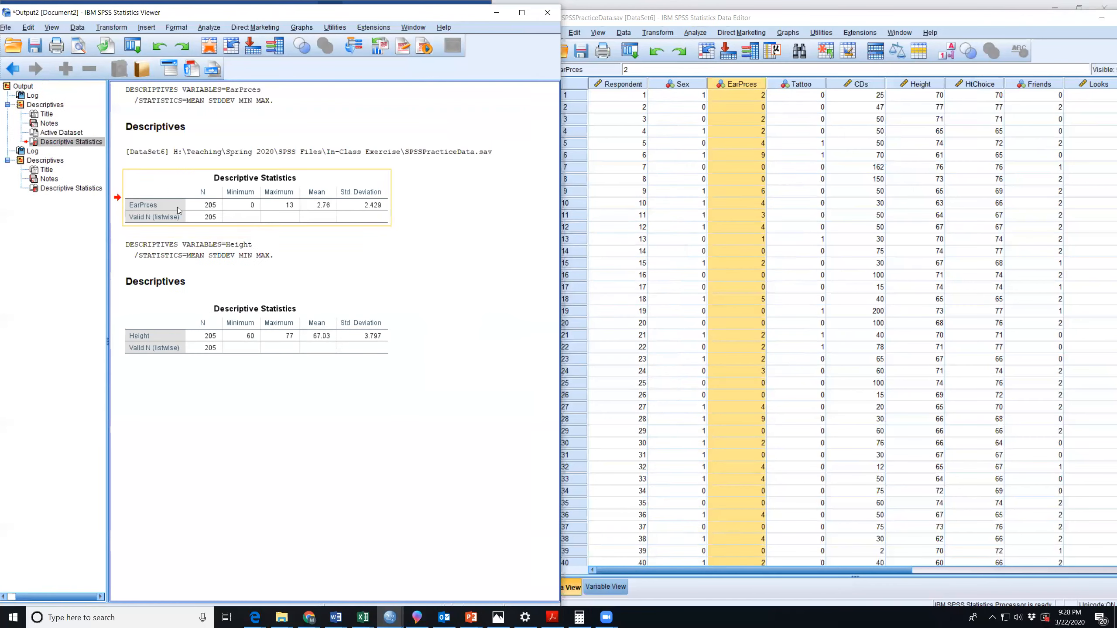
left_click(153, 204)
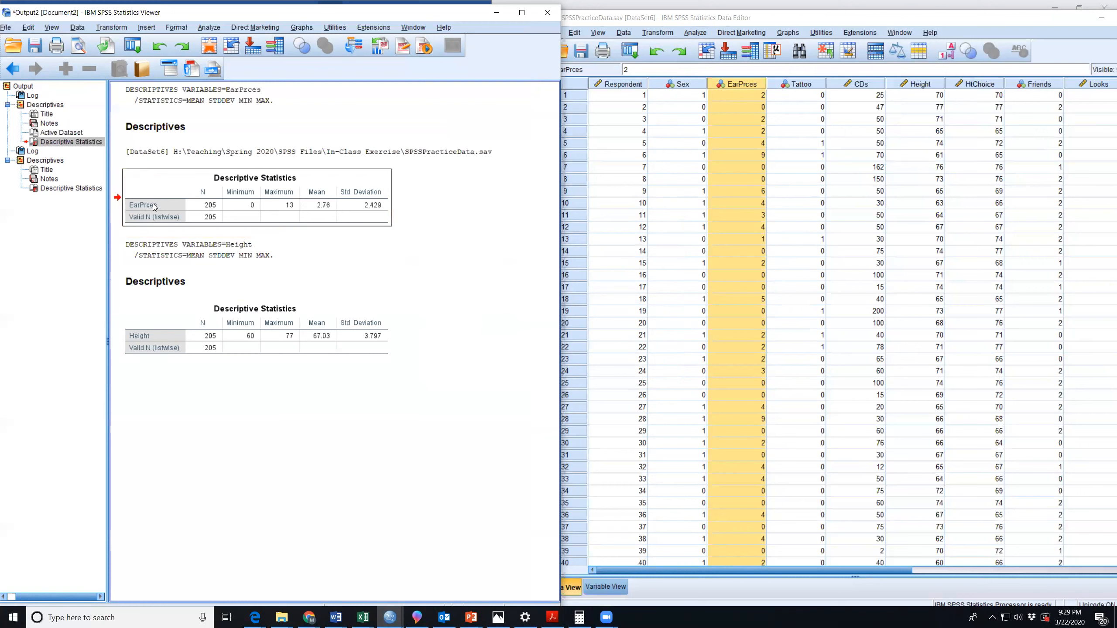
left_click(146, 336)
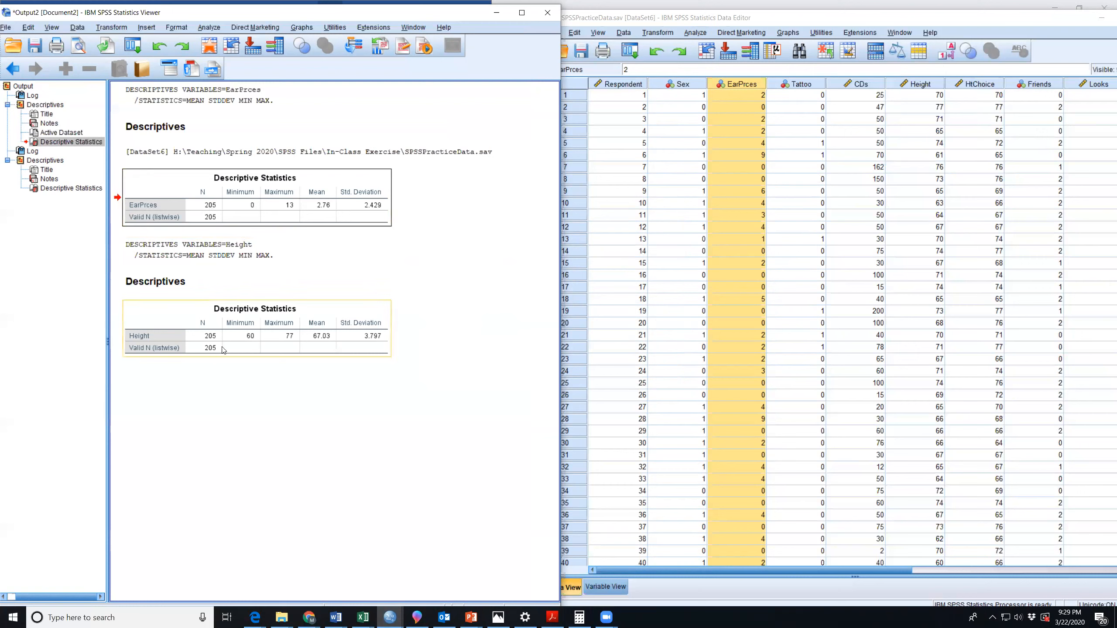
left_click(148, 337)
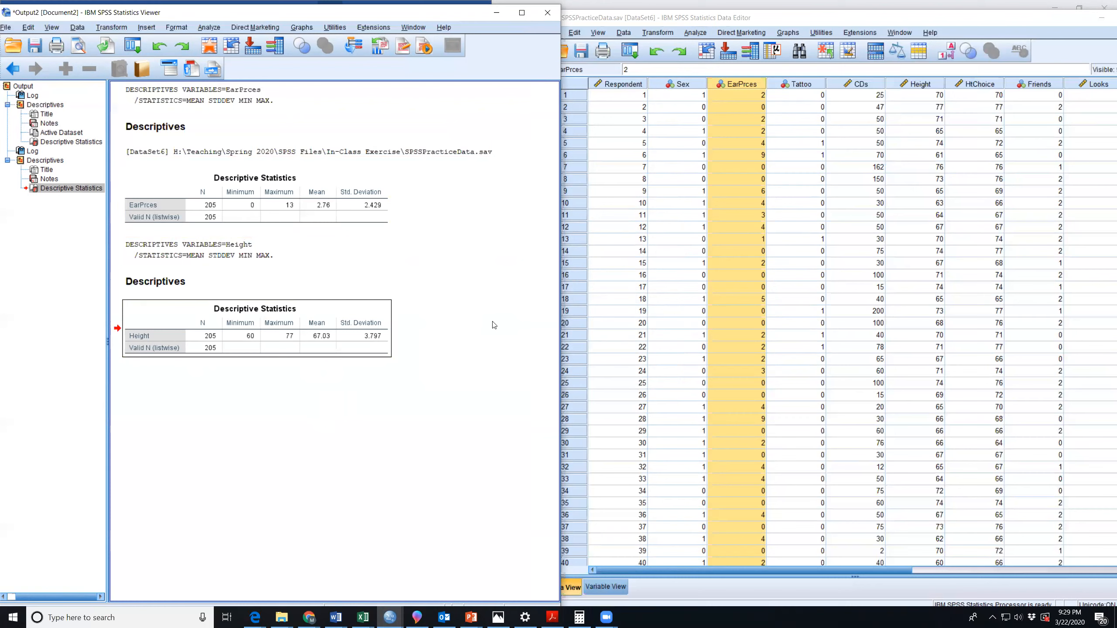
left_click(772, 226)
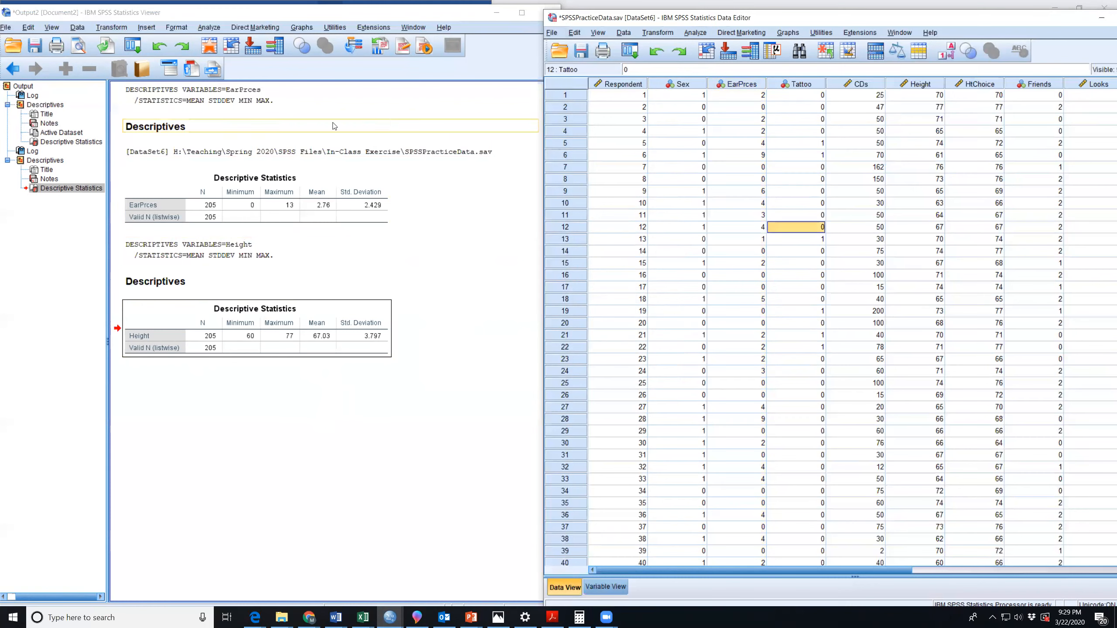
left_click(315, 259)
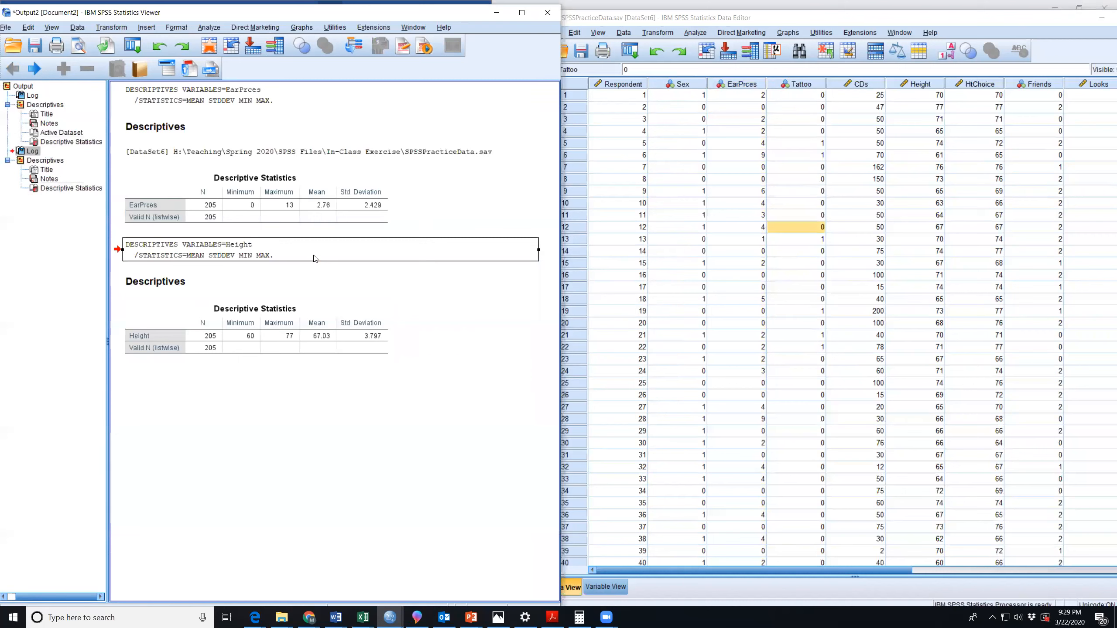
Move the output viewer off the Word document to the data editor's side, and bring the data editor to the front.
double_click(361, 20)
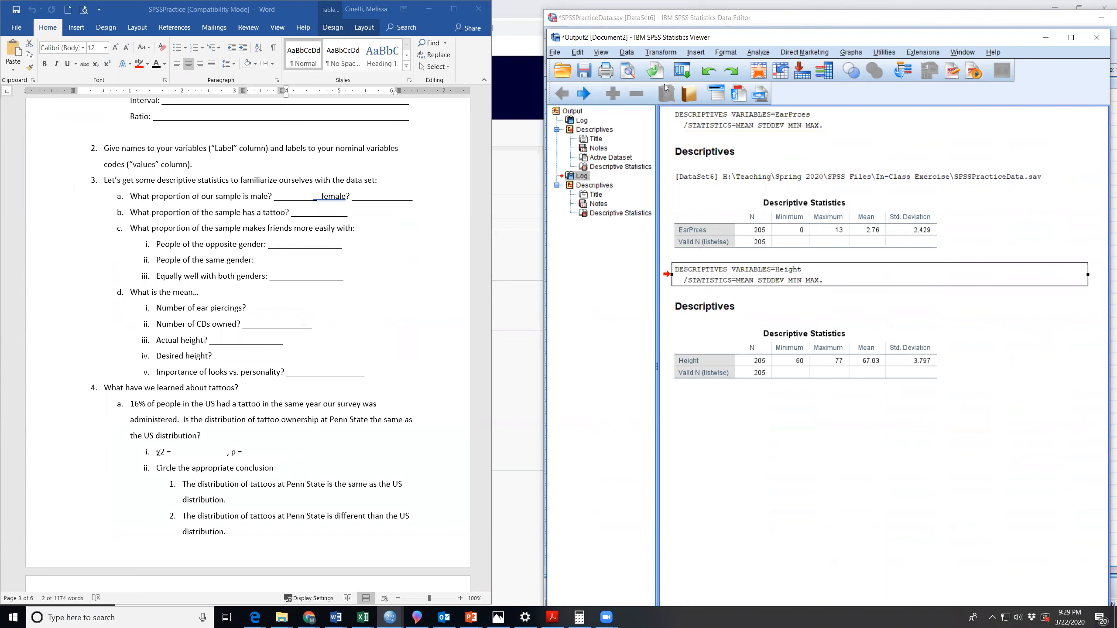
left_click(806, 24)
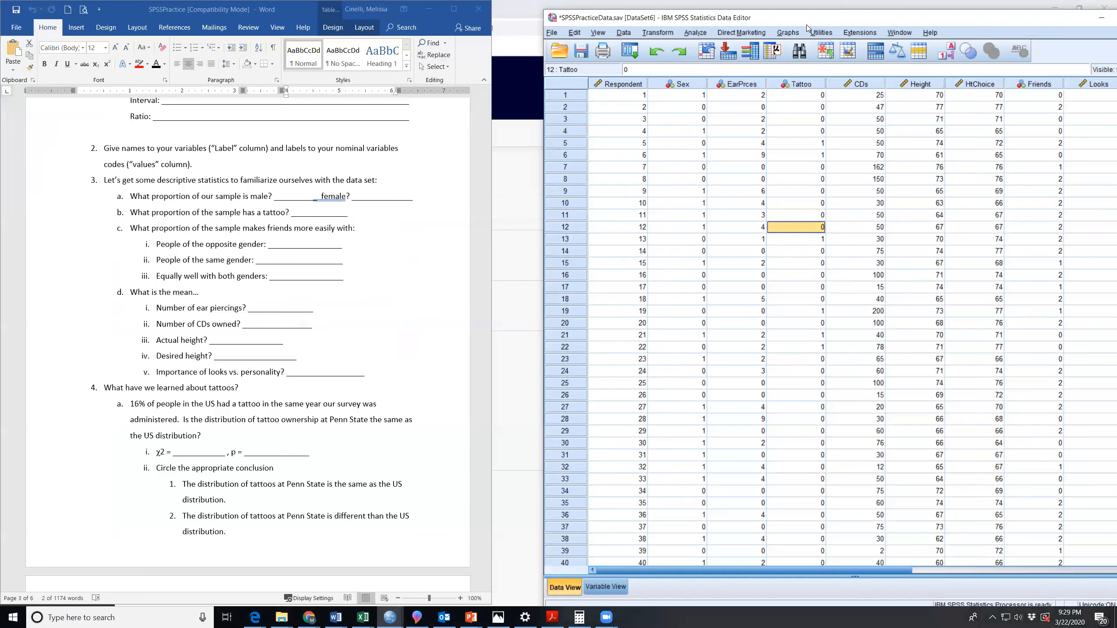
double_click(806, 25)
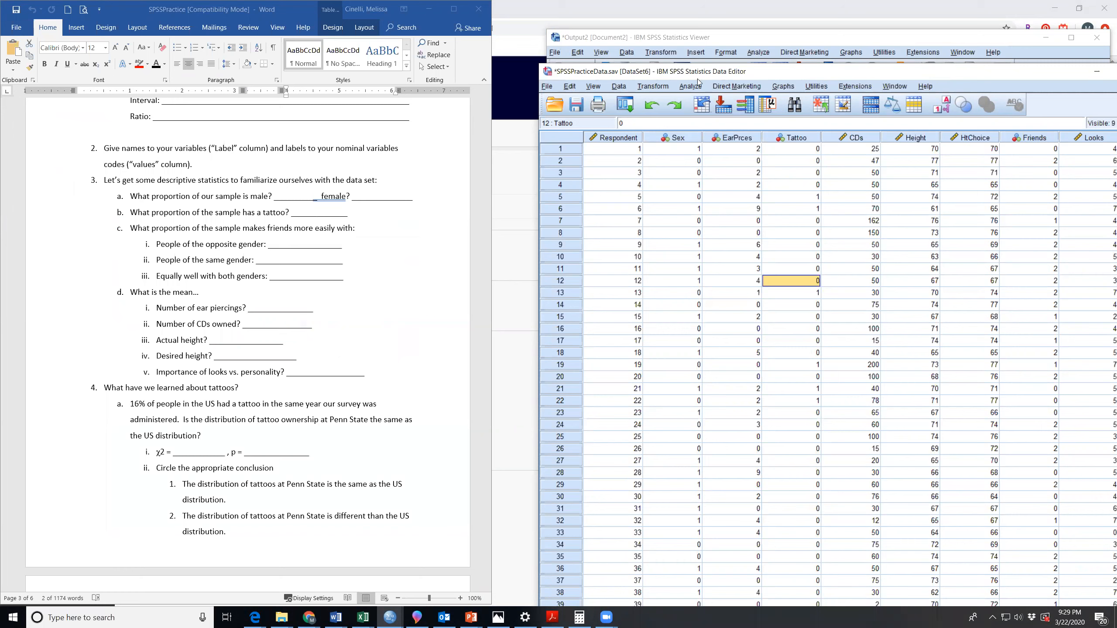
Place the output viewer and data editor side by side, and minimize the viewer to show the Word document beside the data.
left_click(810, 41)
key("super+Left")
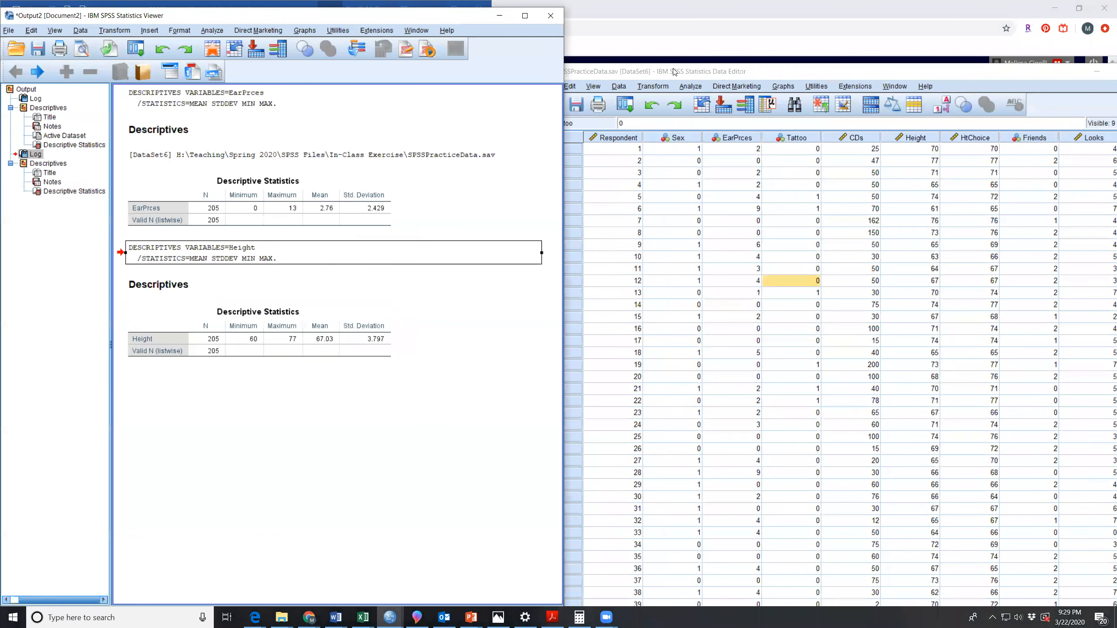
left_click(679, 71)
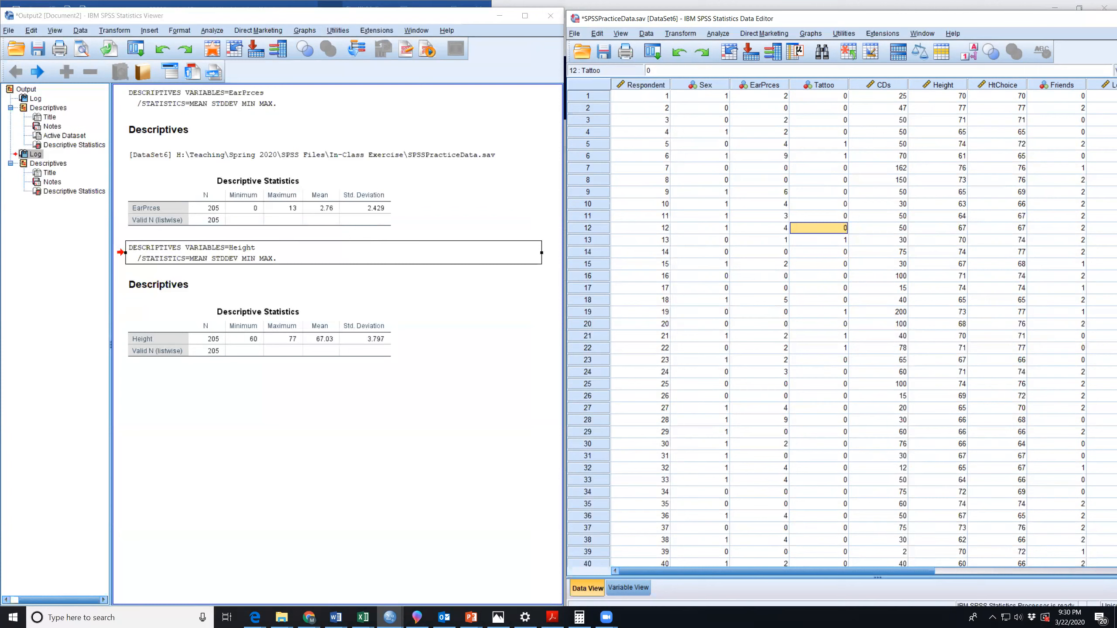
left_click_drag(1116, 213, 1055, 212)
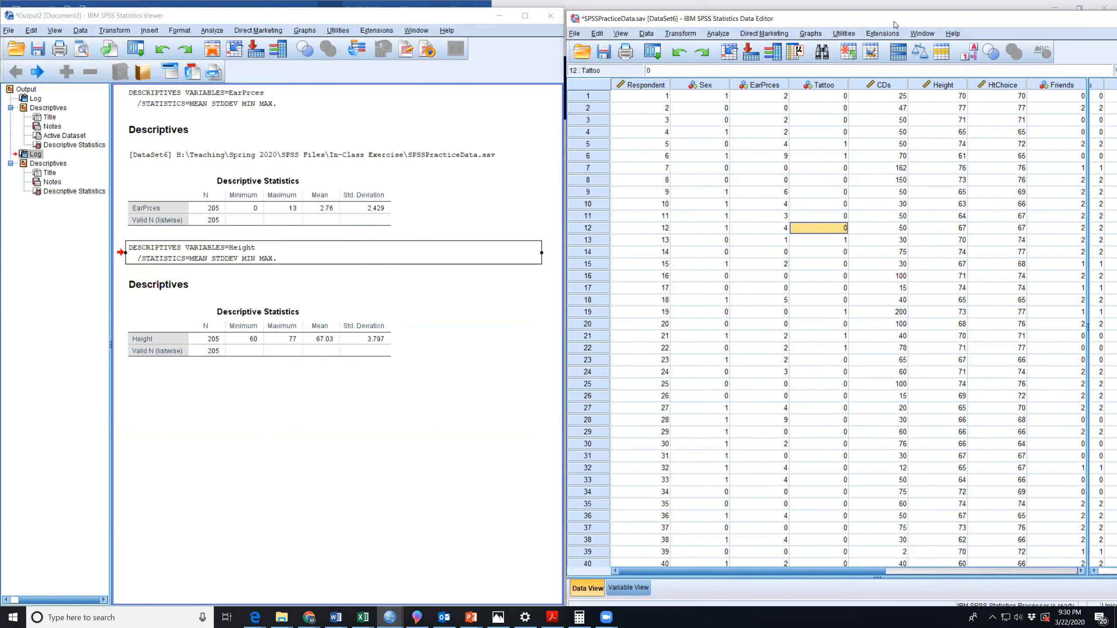
left_click_drag(894, 21, 805, 23)
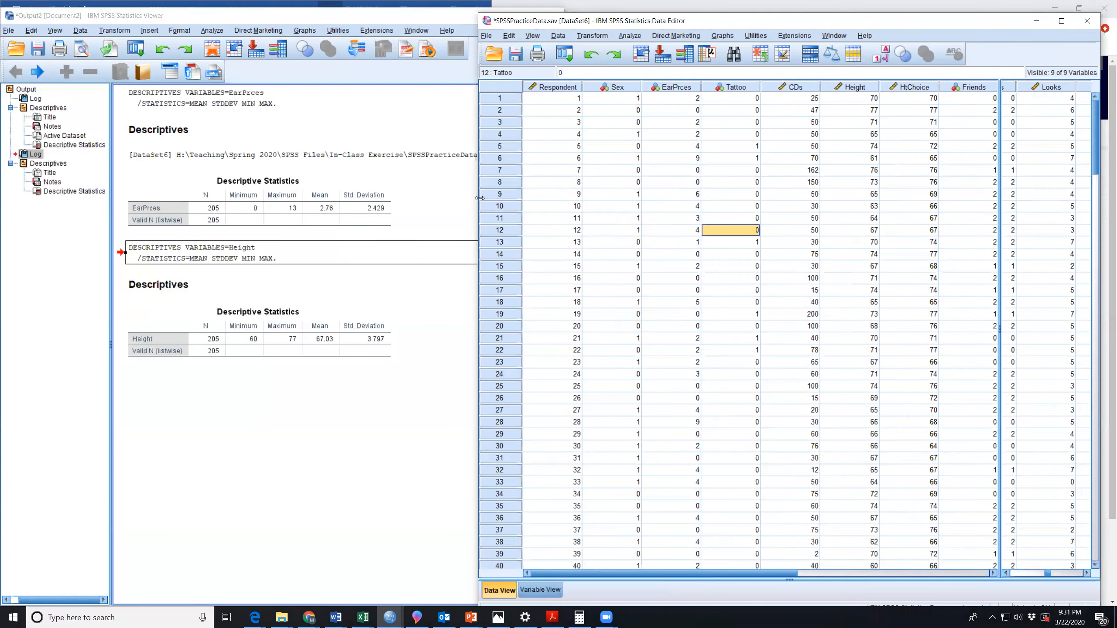
left_click_drag(479, 198, 569, 199)
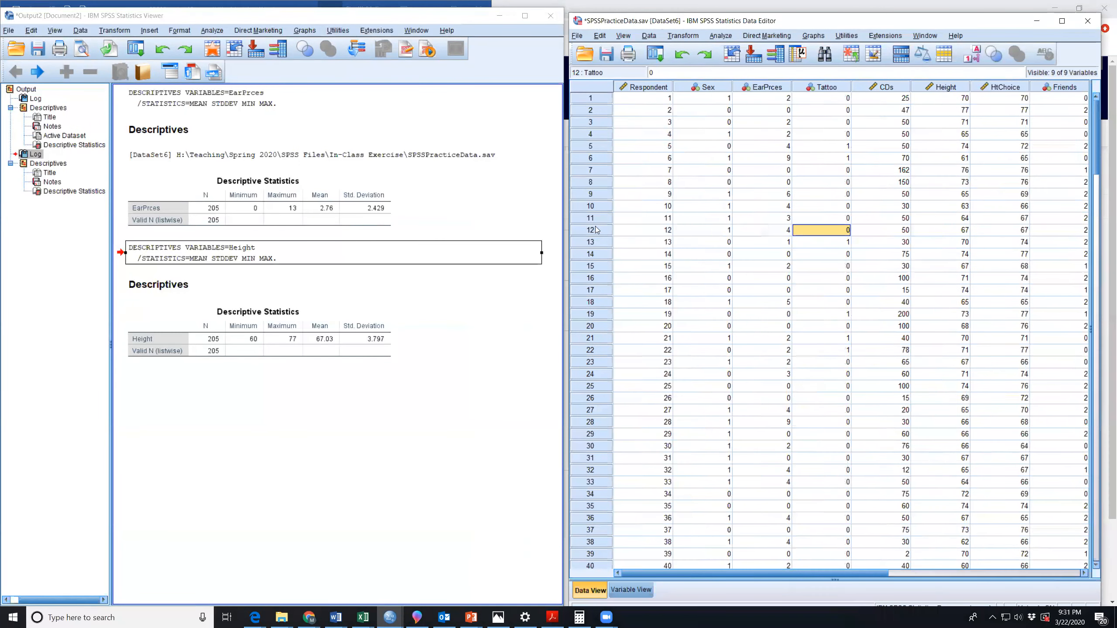
left_click(502, 20)
left_click_drag(288, 11, 309, 12)
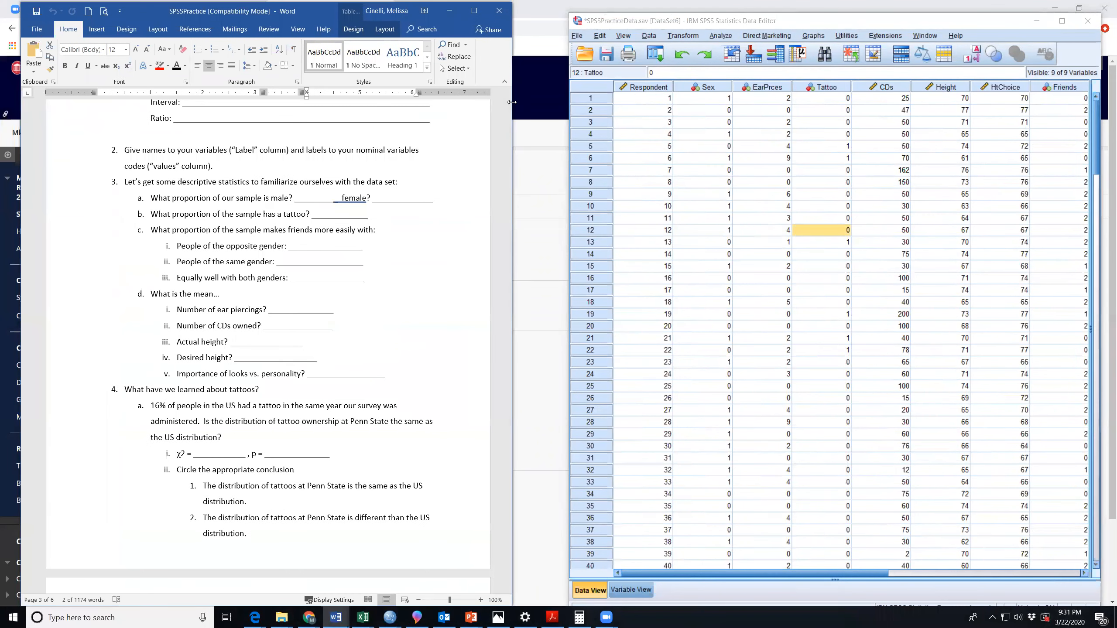
Show the variable definitions and highlight the Label column and the EarPrces variable name.
left_click(632, 593)
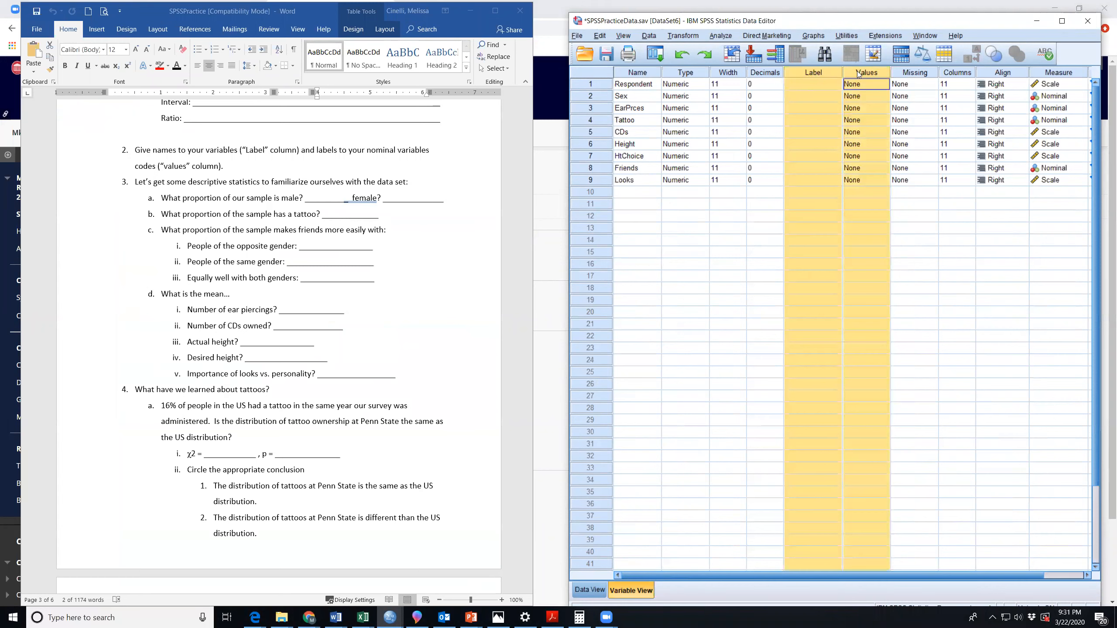
left_click(805, 132)
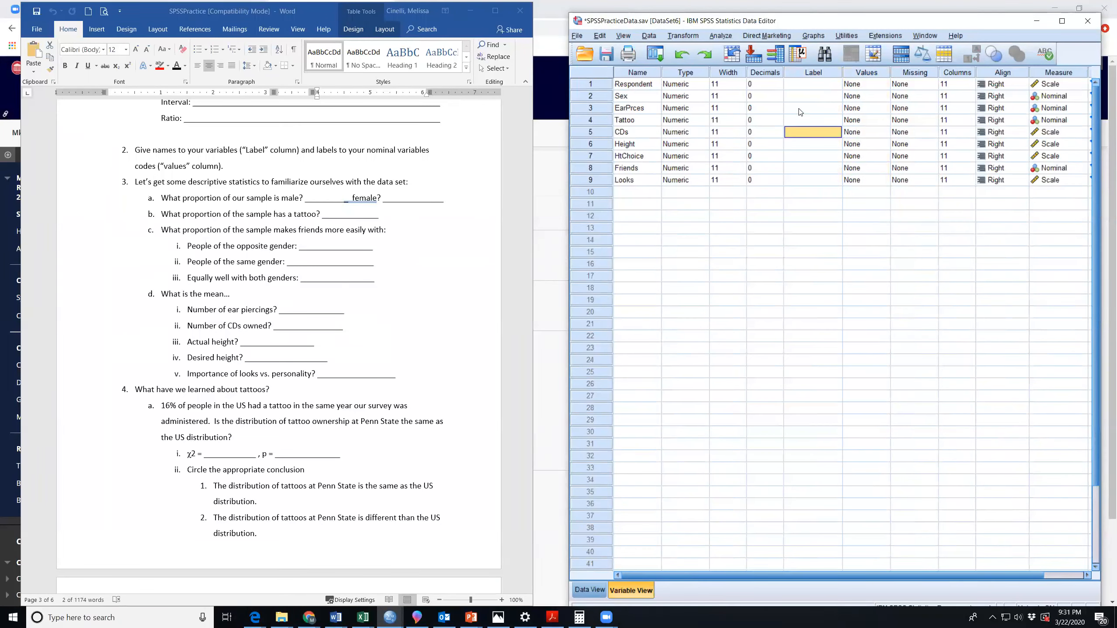
left_click(814, 72)
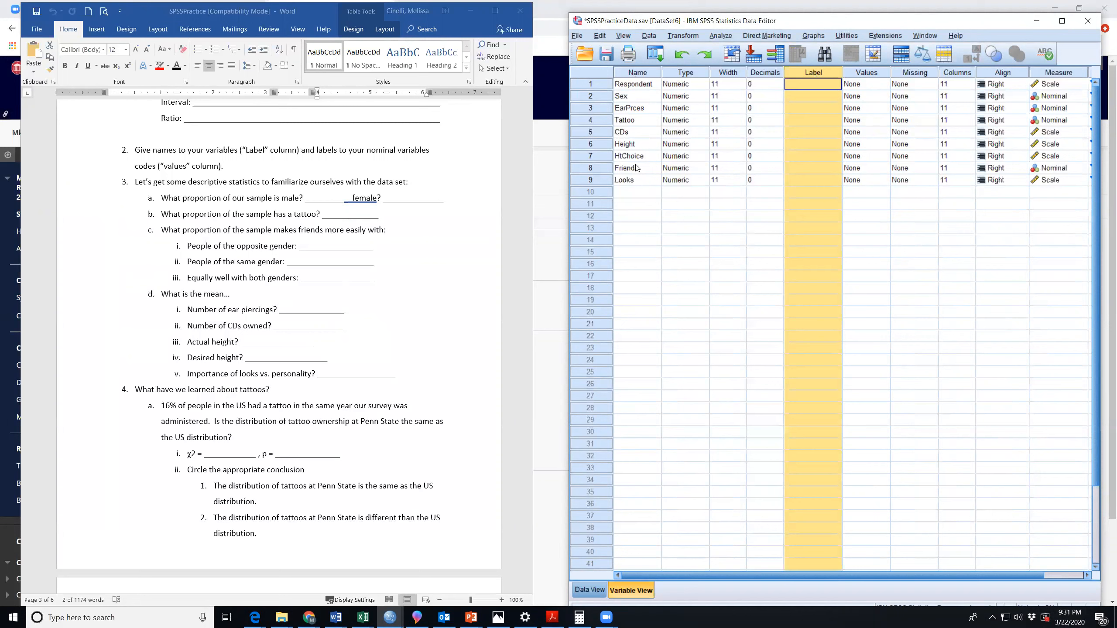
left_click(628, 112)
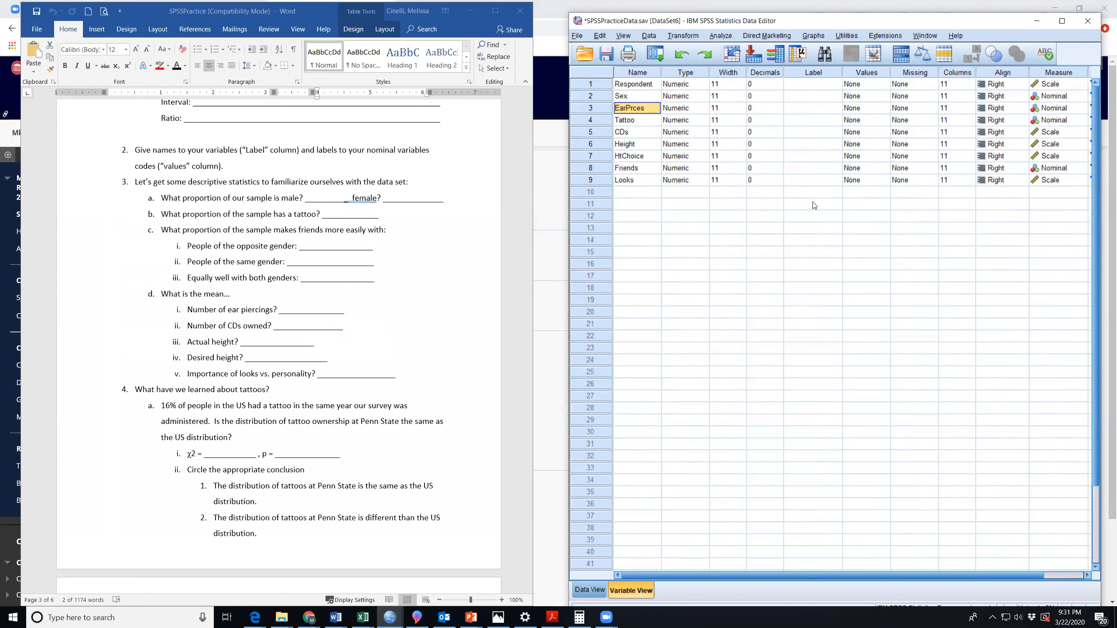
Label the Sex variable "Gender" and the EarPrces variable "Number of ear piercings".
left_click(807, 100)
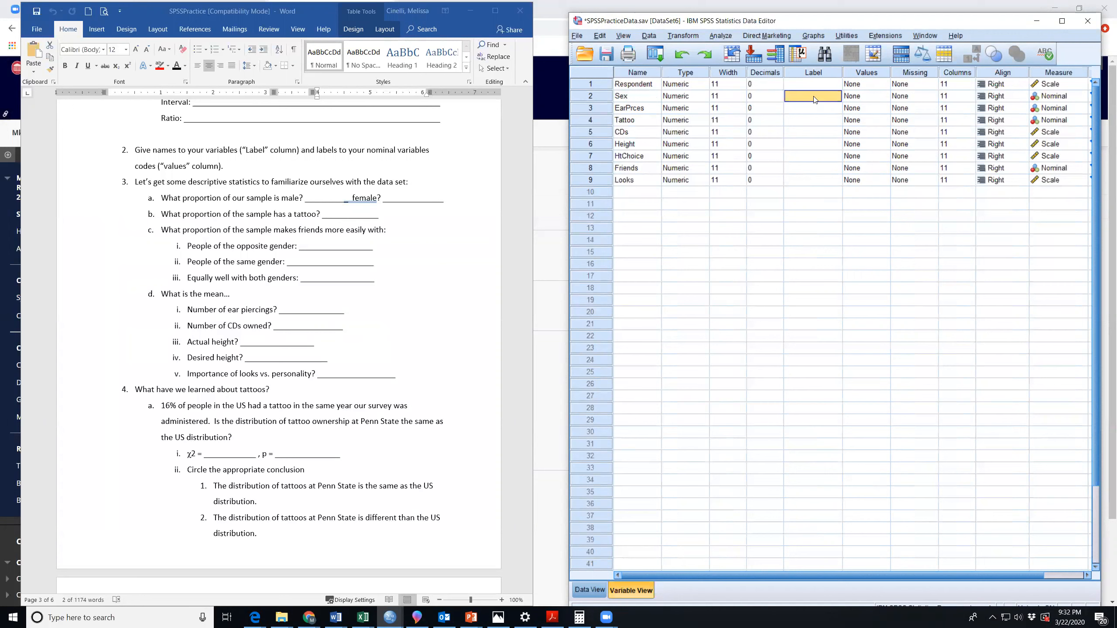
type("G")
type("ender")
left_click(801, 108)
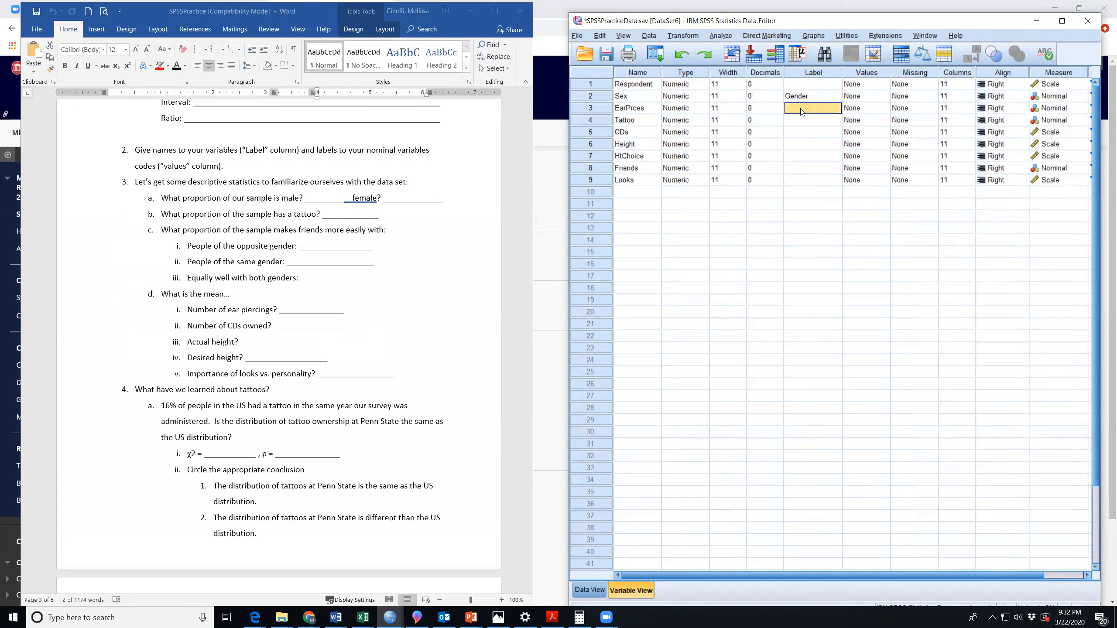
type("Numb")
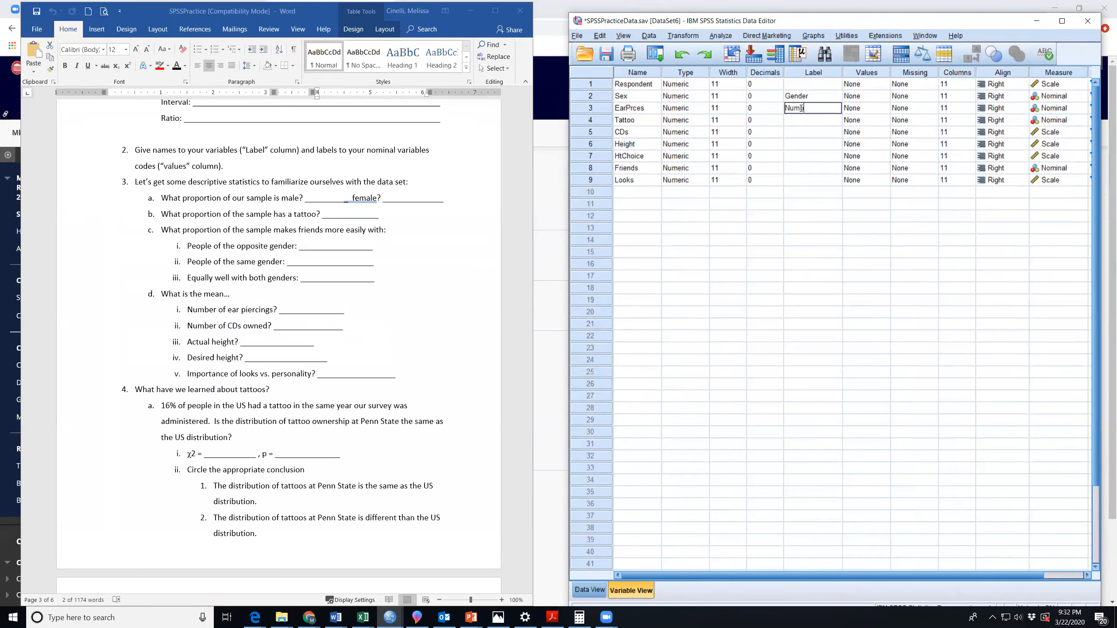
type("er of ear piercings")
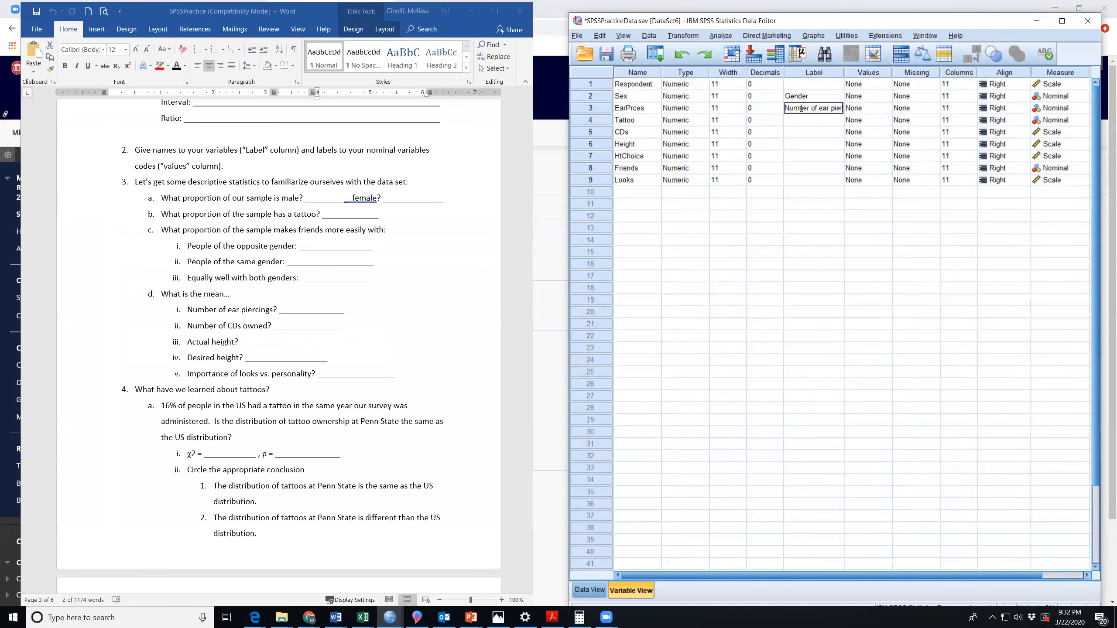
Label the Tattoo variable "Have a tattoo?" and the CDs variable "Number of CDs".
left_click(811, 120)
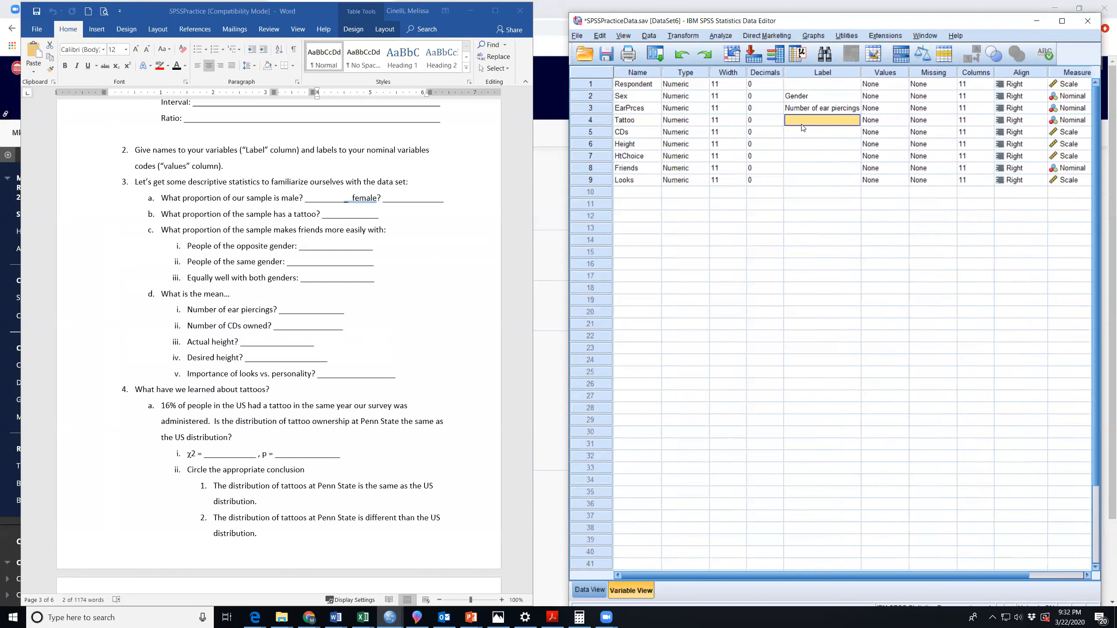
type("Have a tattoo?")
left_click(806, 134)
type("Numbe")
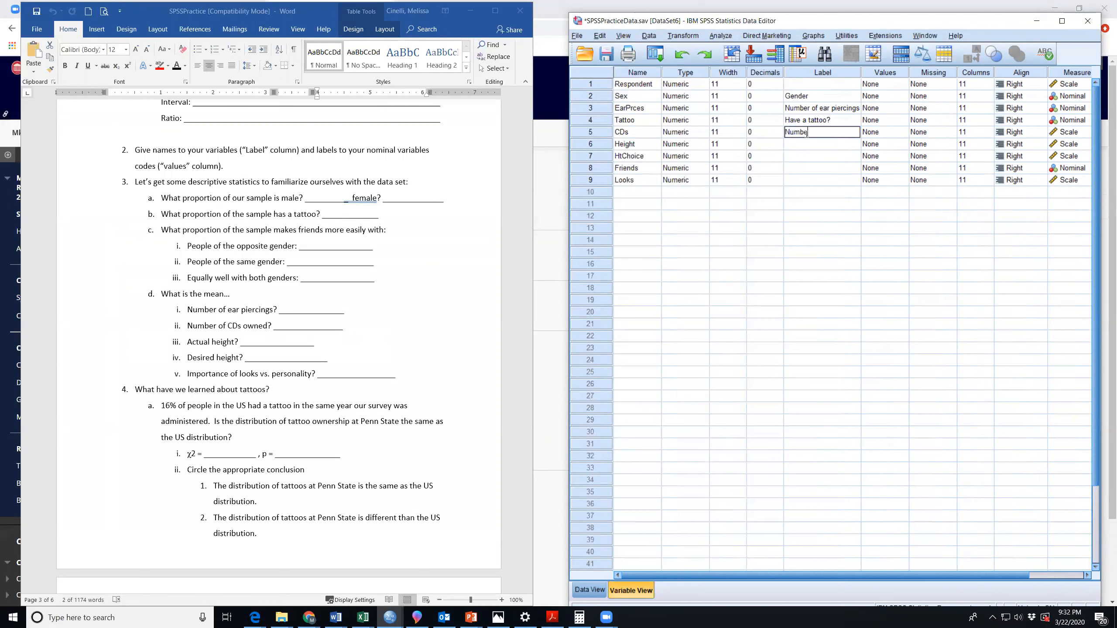
type("r of CDs")
Label the Height variable "Actual Height" and the HtChoice variable "Height Choice".
left_click(807, 144)
type("A")
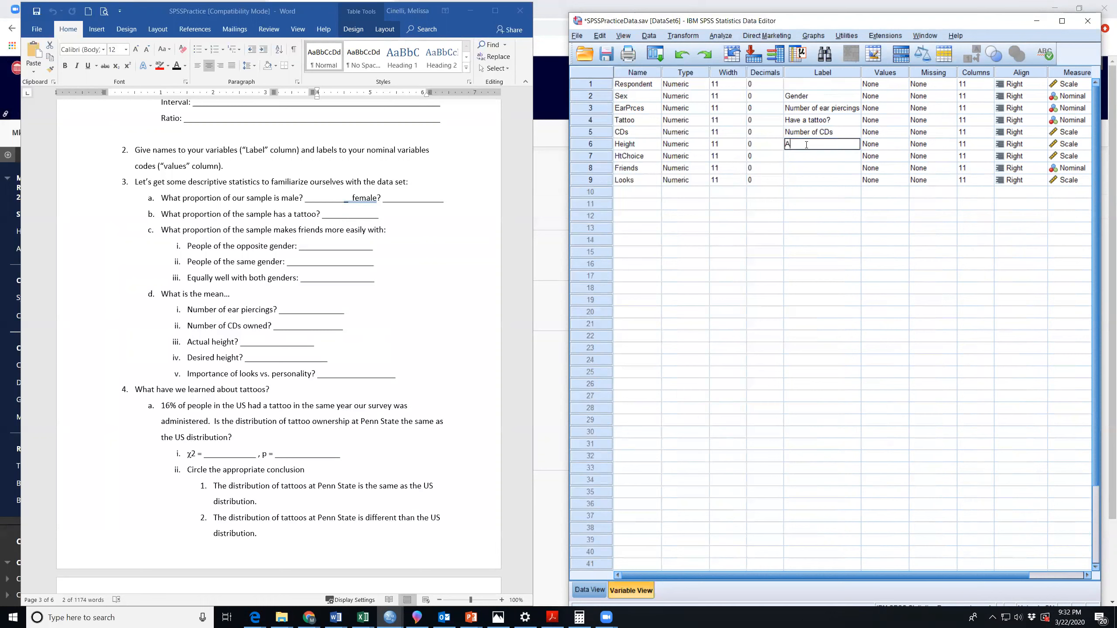
type("ctual Height")
left_click(803, 156)
type("Hei")
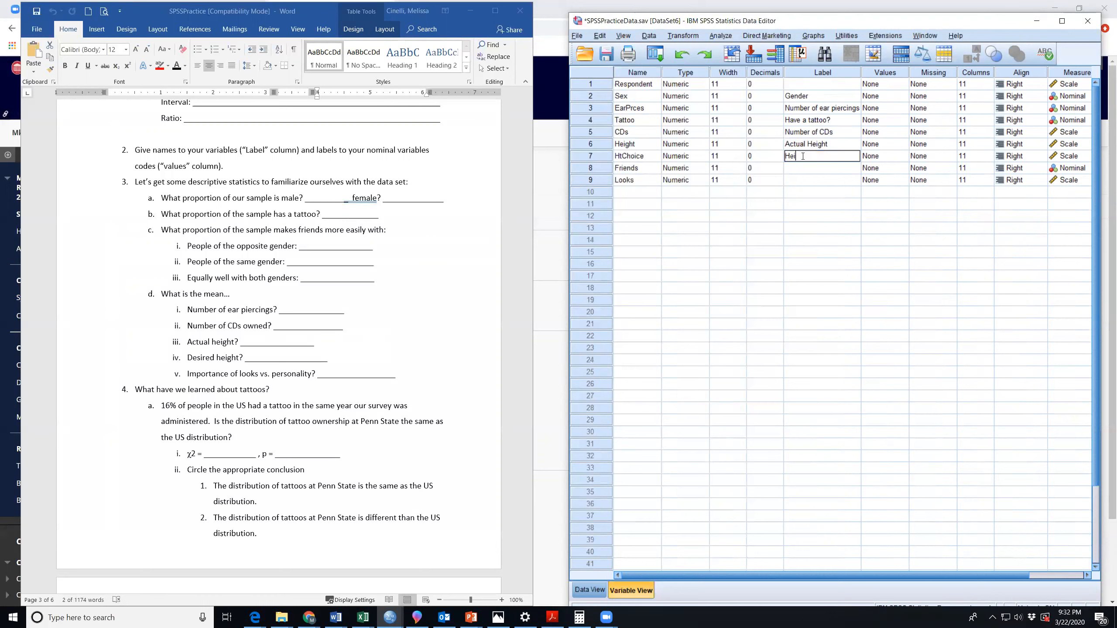
type("ght Choice")
Narrow the Label column so the Measure column fits, and highlight the variable names.
left_click(809, 167)
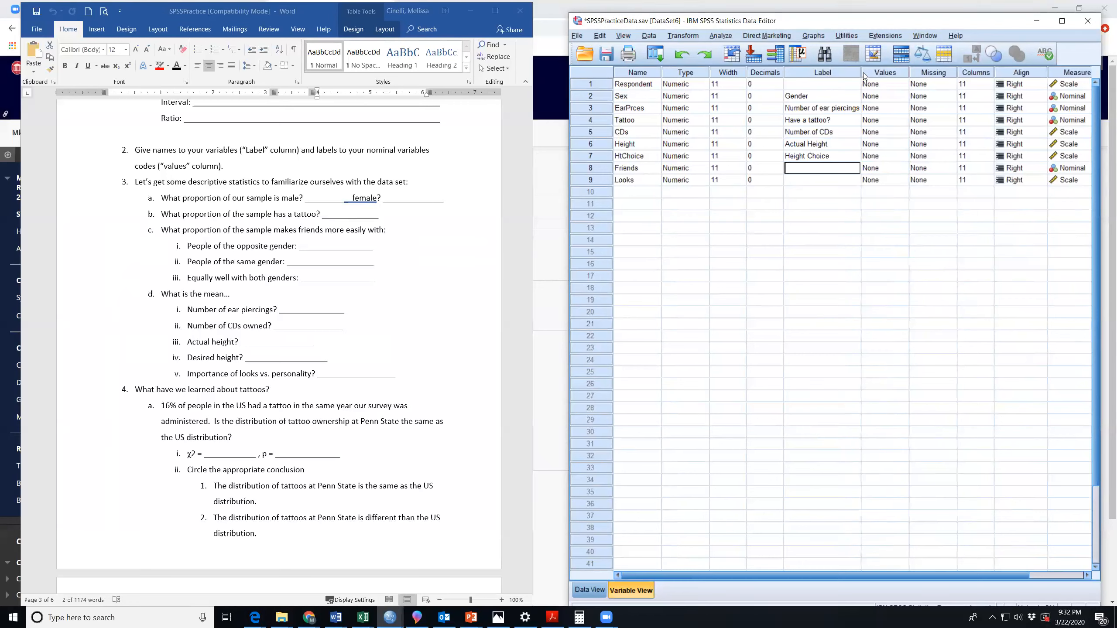
left_click_drag(860, 72, 844, 73)
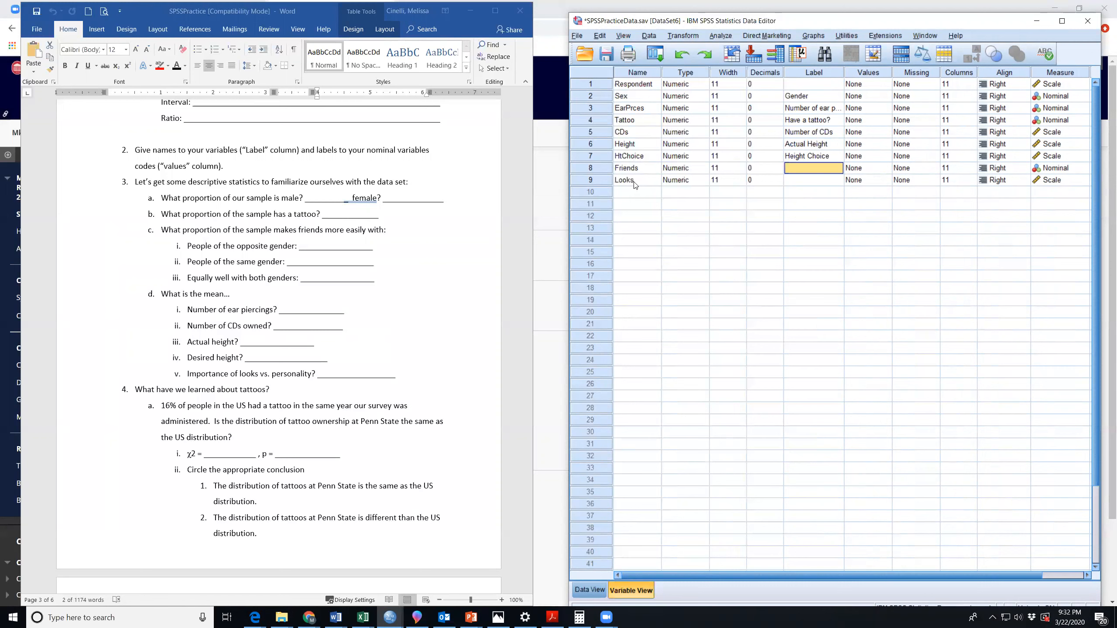
left_click(639, 73)
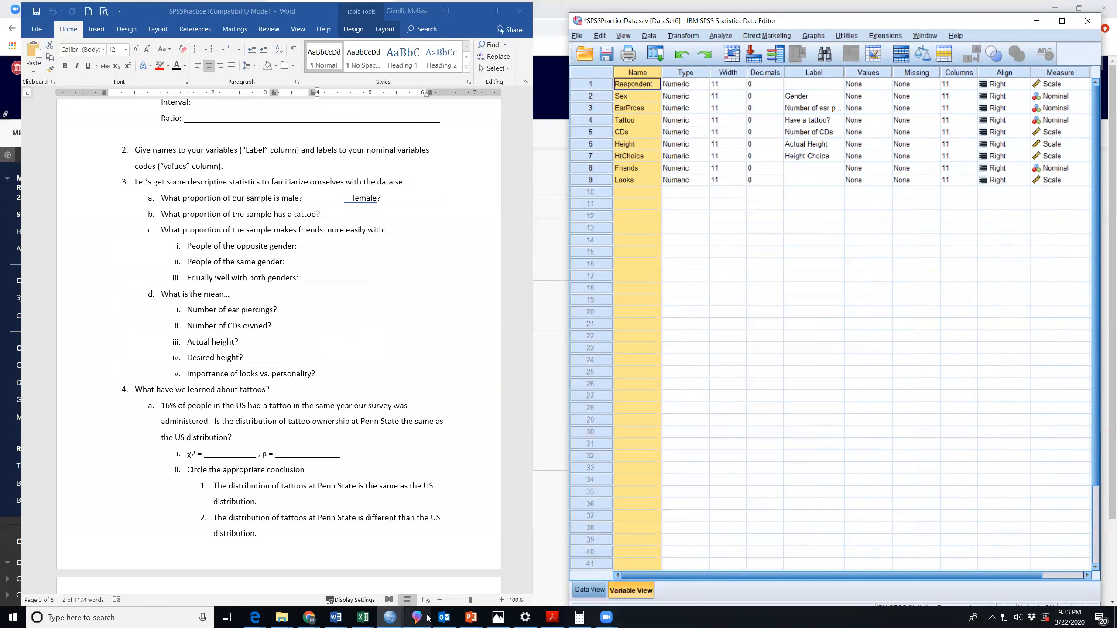
Run Descriptives again on Actual Height with the output viewer restored, and compare the new table's row label with the earlier Height table.
left_click(390, 617)
left_click(714, 584)
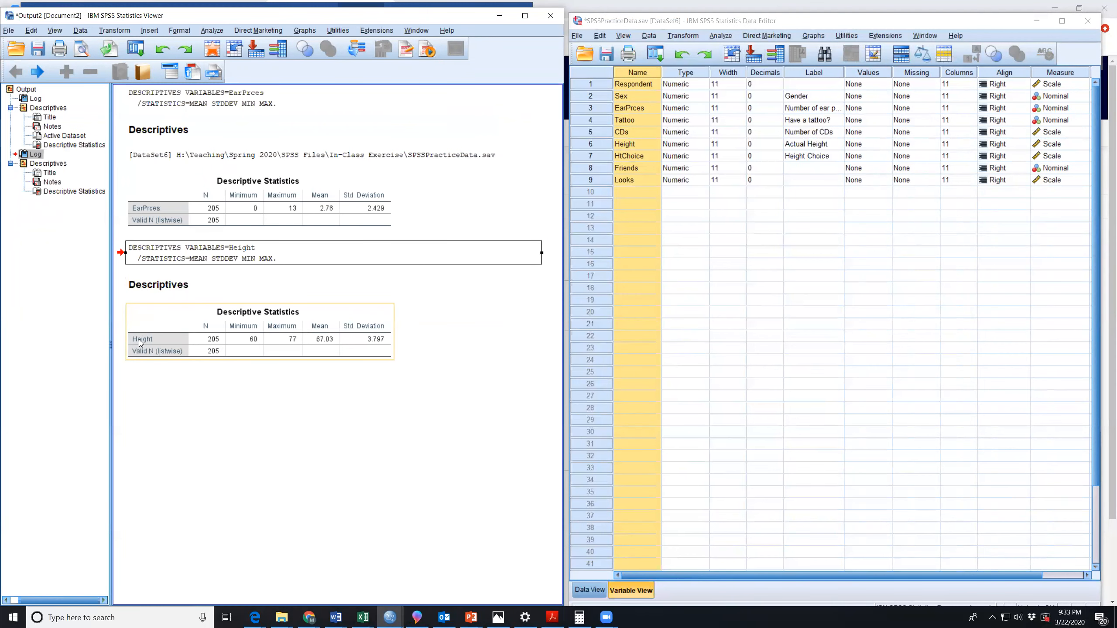
left_click(722, 37)
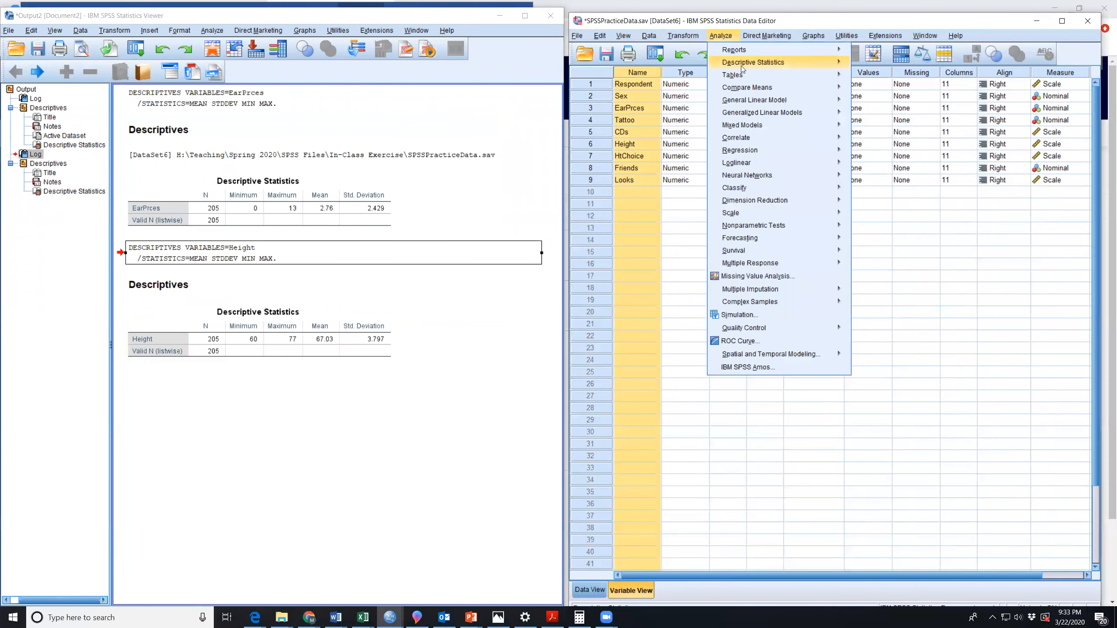
mouse_move(742, 68)
left_click(879, 77)
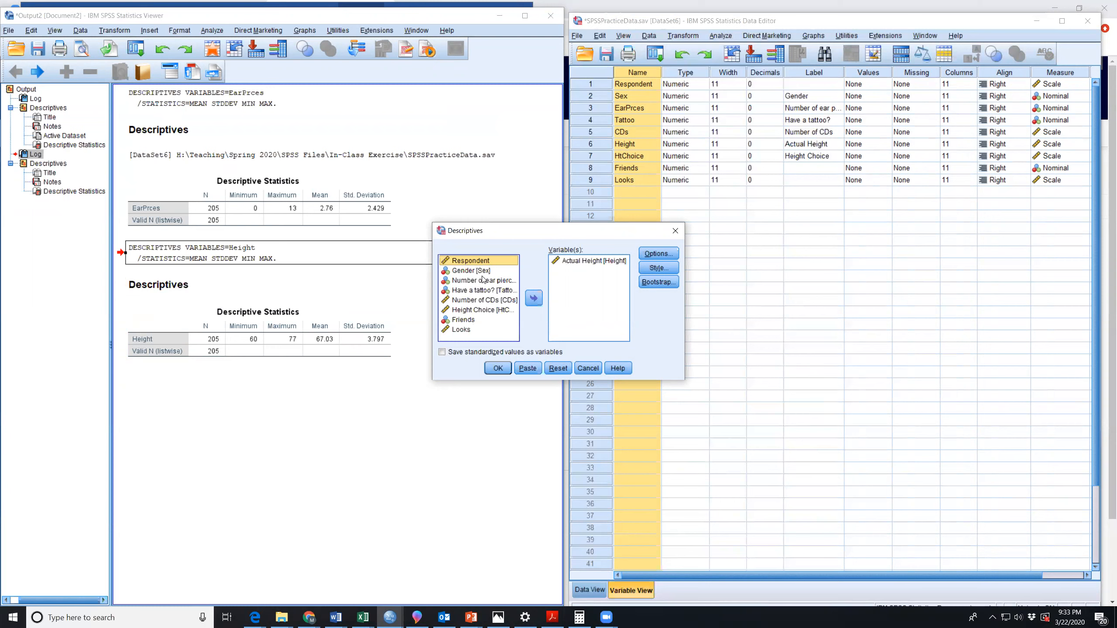
left_click(505, 371)
left_click(137, 474)
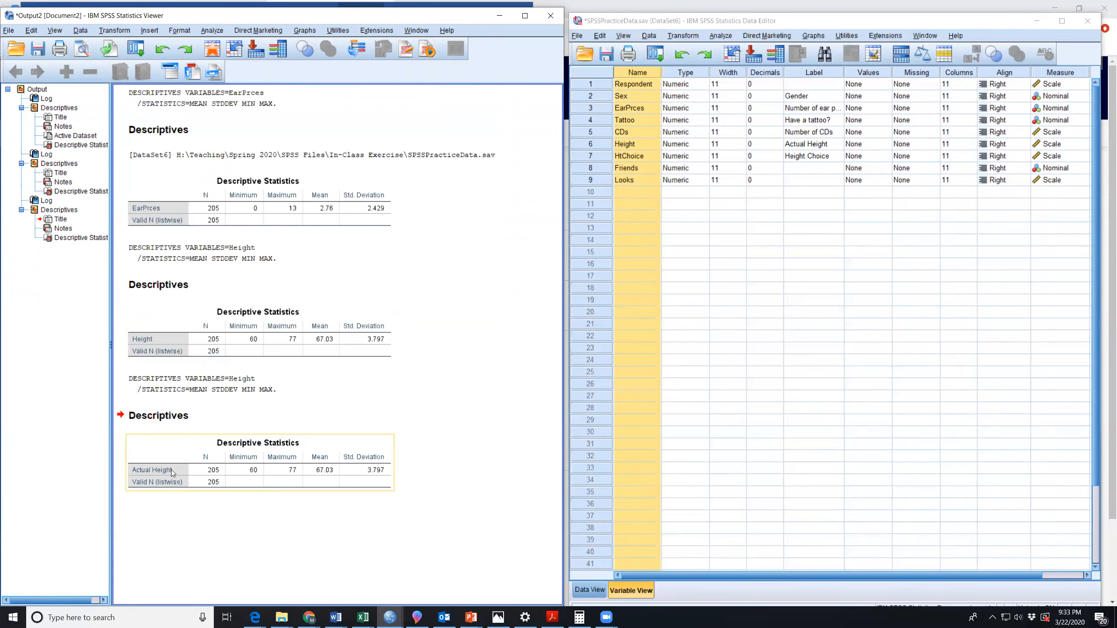
left_click(141, 339)
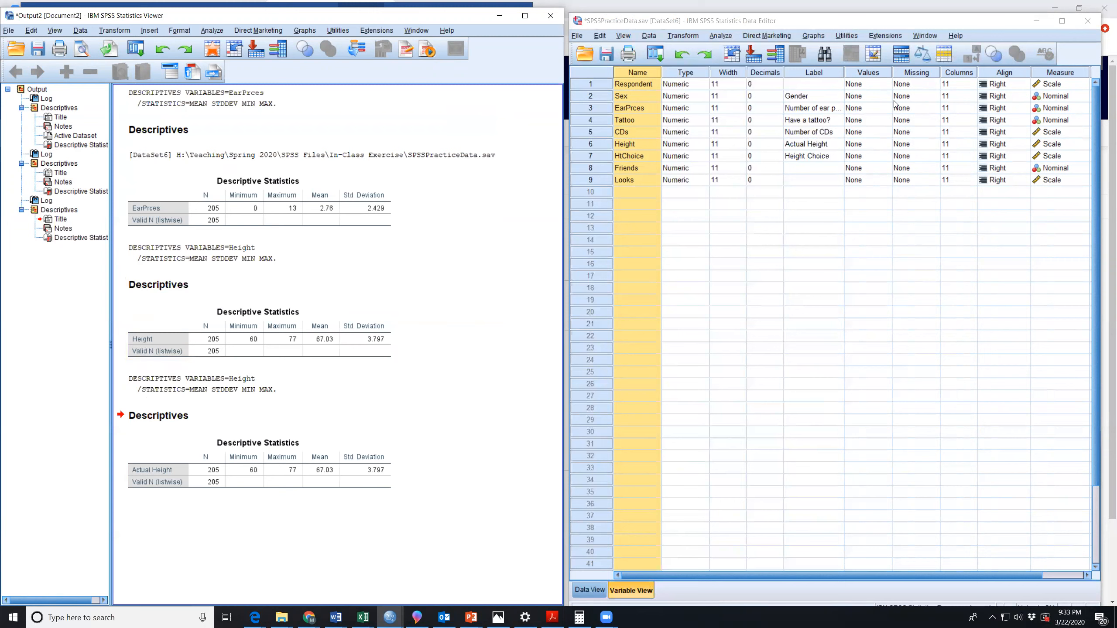
Point out the Values column and the Sex variable's entry, and look up its coding in the Word document's code book.
left_click(869, 73)
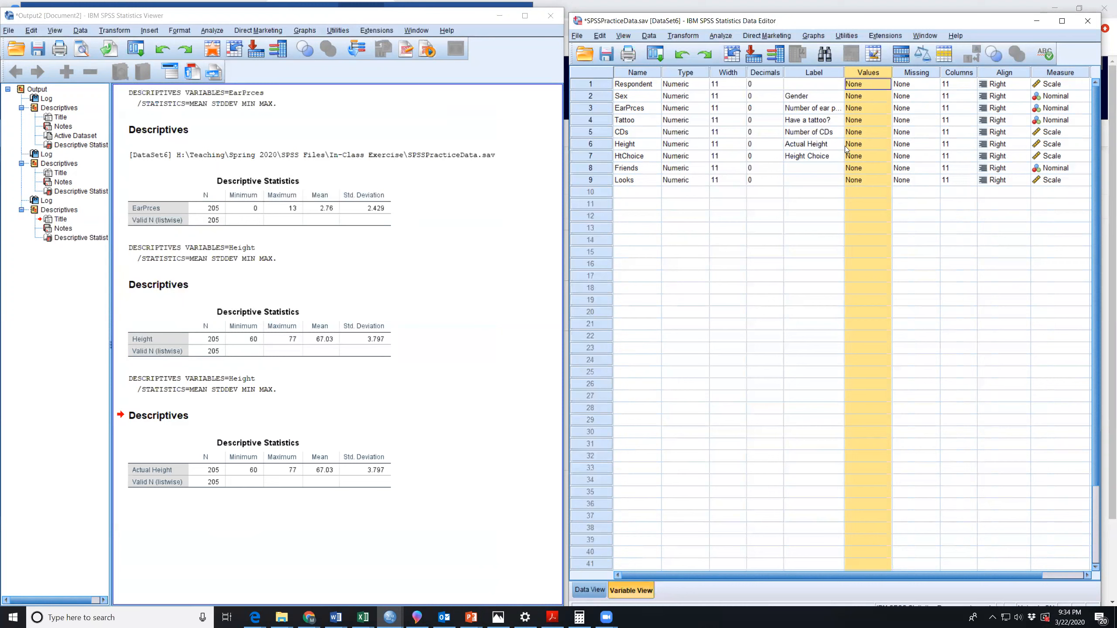
left_click(875, 96)
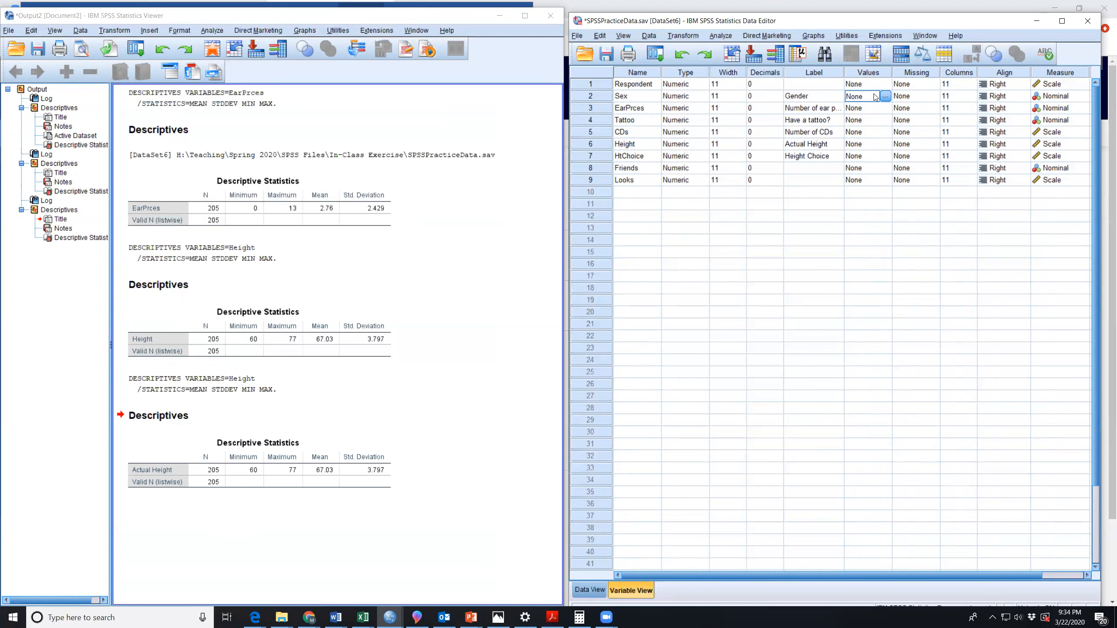
left_click(500, 16)
scroll(340, 271, "up", 10)
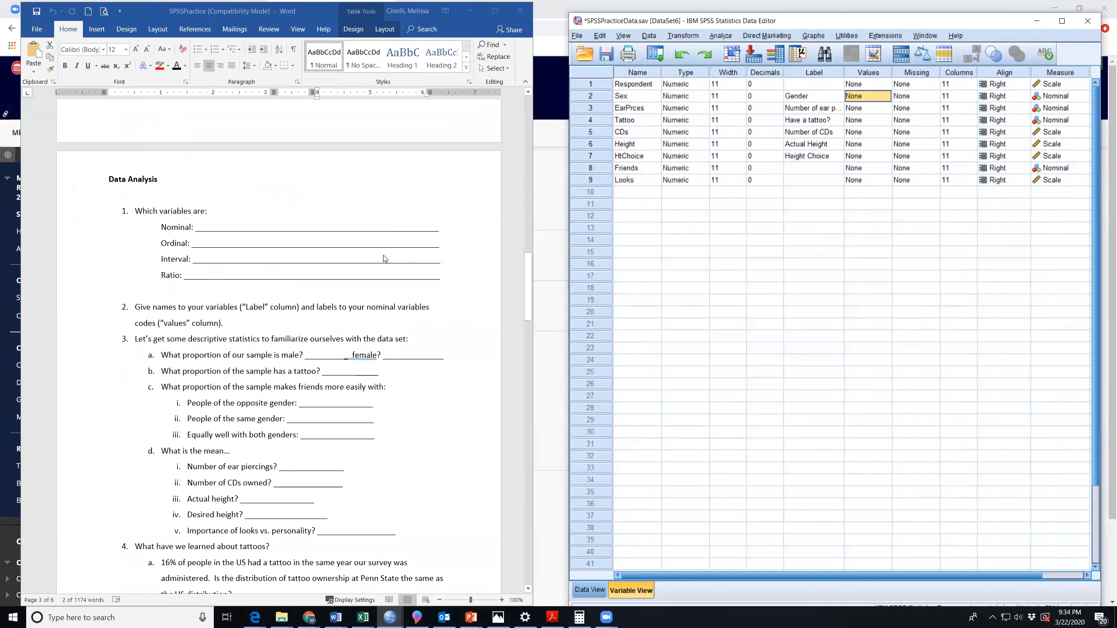
scroll(383, 258, "up", 4)
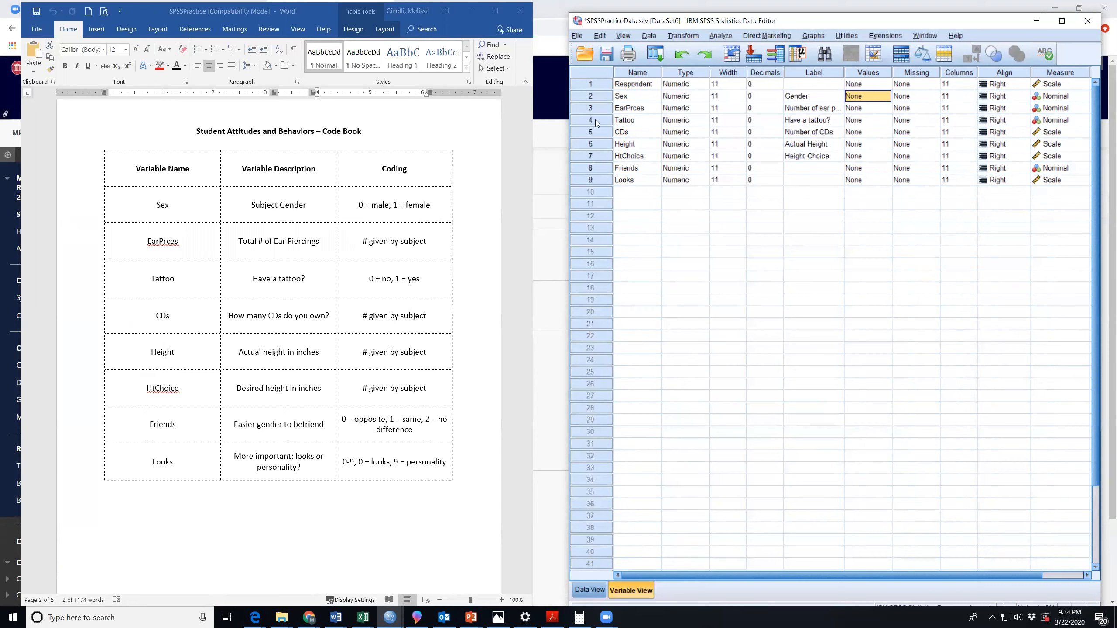
Run Frequencies on Gender with the frequency table displayed and no additional statistics.
left_click(736, 37)
mouse_move(738, 63)
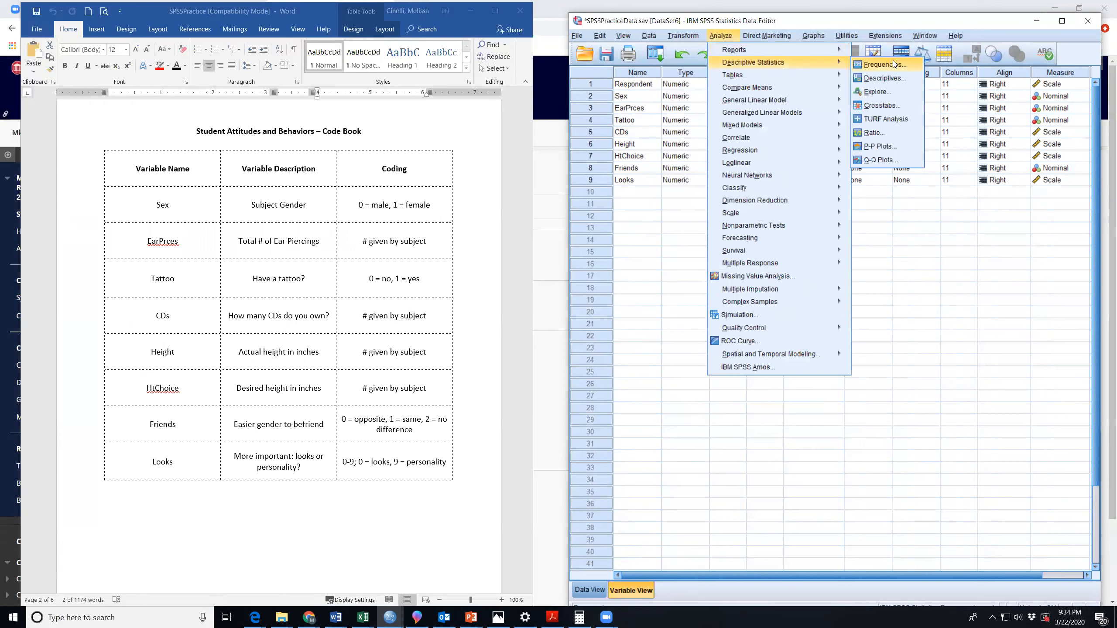
left_click(892, 64)
left_click(389, 233)
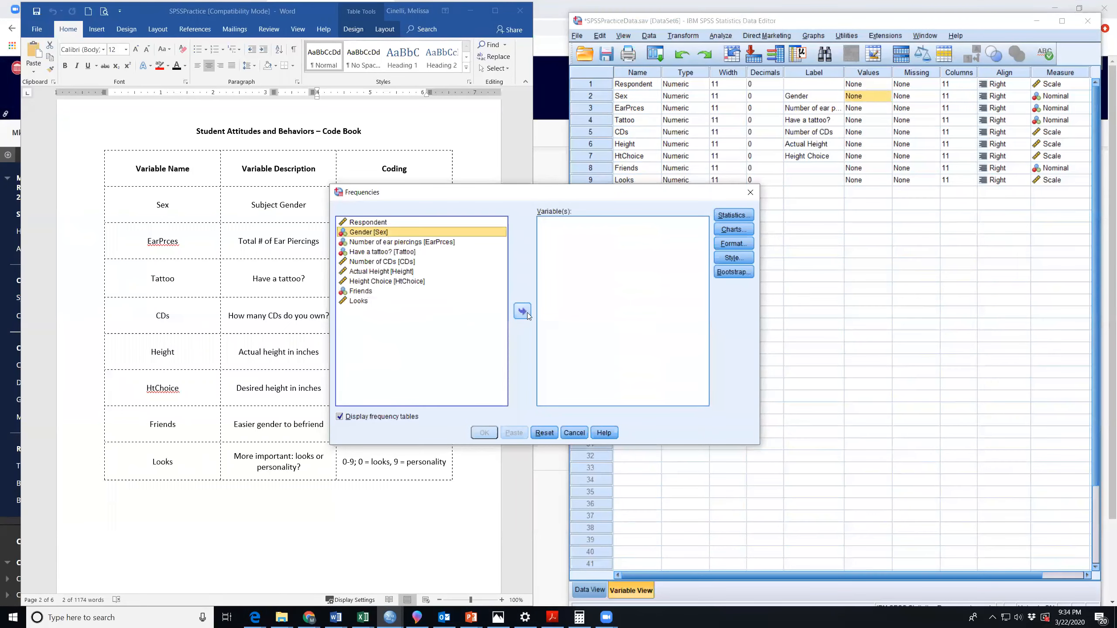
left_click(523, 311)
left_click(734, 215)
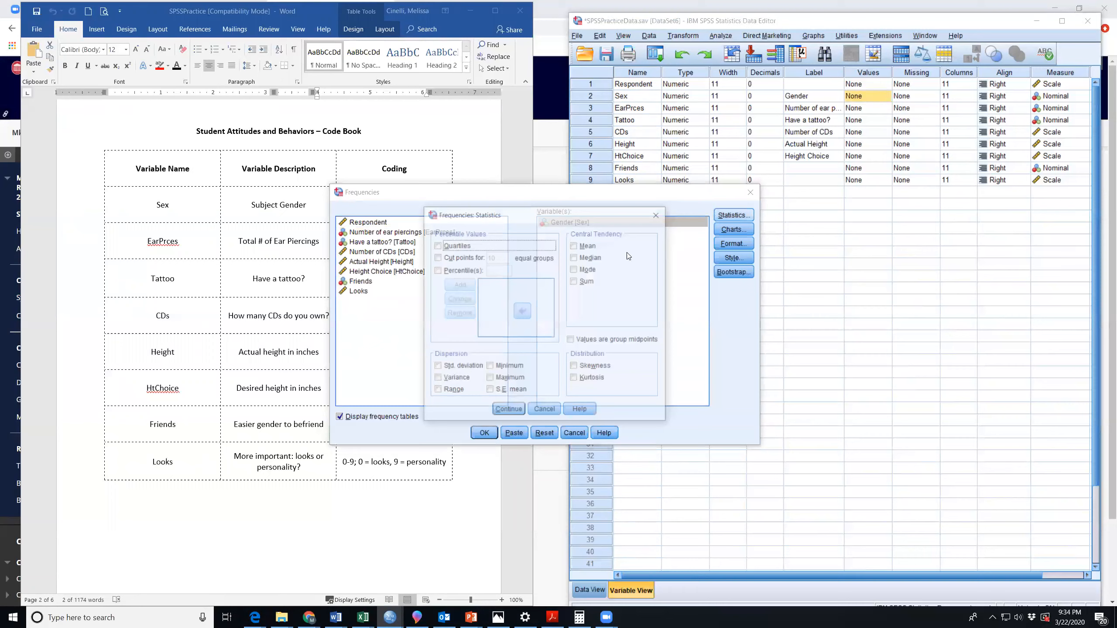
left_click(505, 411)
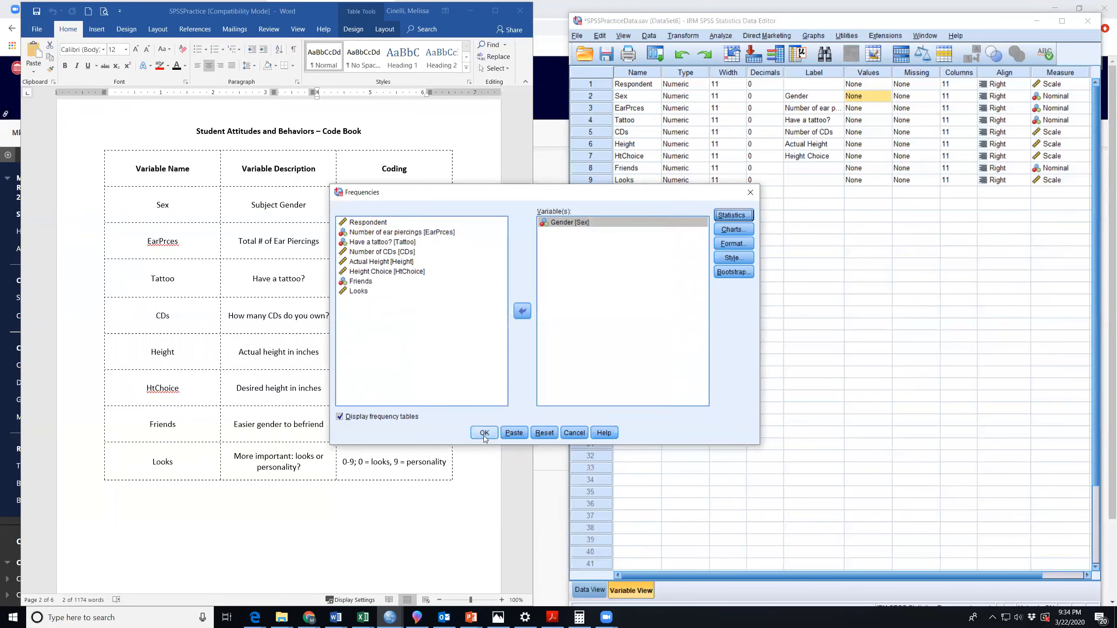
left_click(484, 433)
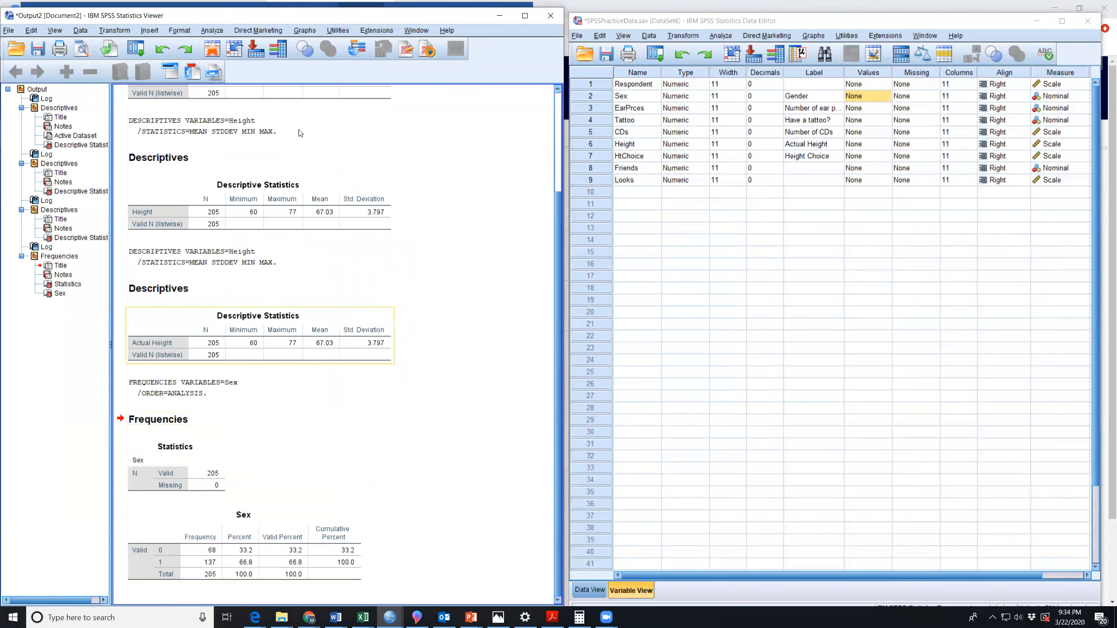
Examine the value codes and percentages in the Sex frequency table, and bring the Word code book back into view.
left_click_drag(282, 16, 293, 7)
double_click(292, 7)
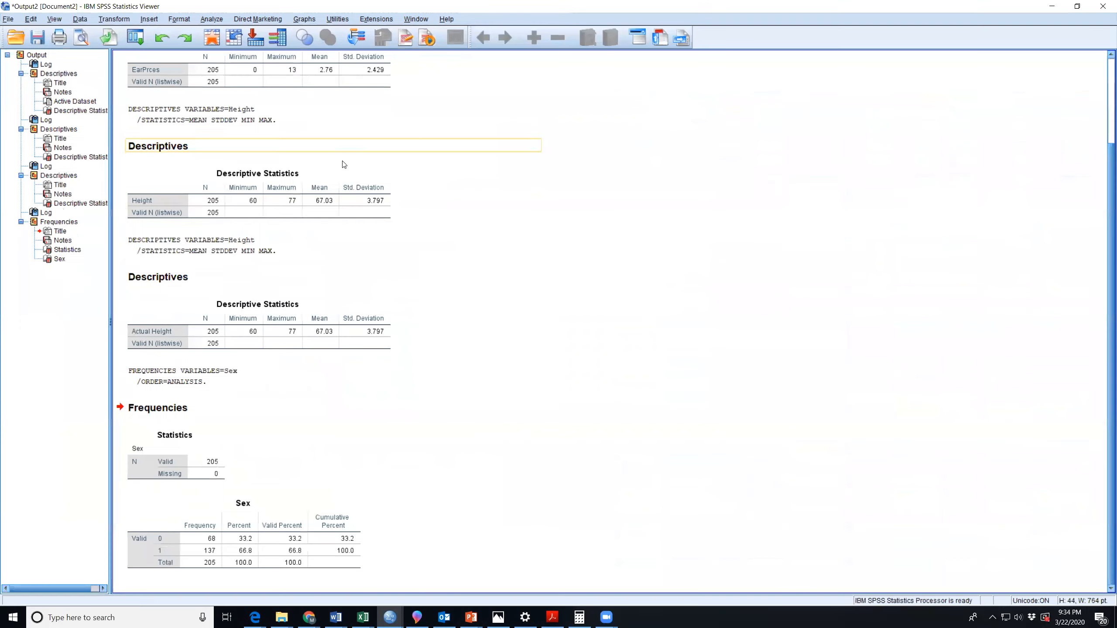
left_click(1078, 6)
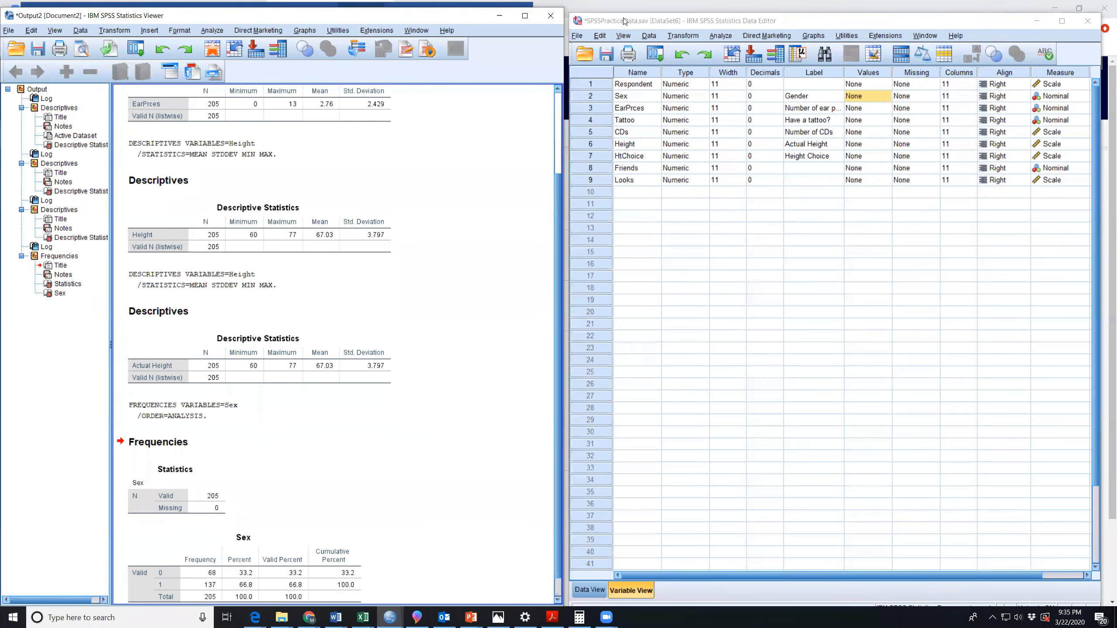
mouse_move(160, 554)
left_mouse_down()
mouse_move(147, 580)
mouse_move(178, 589)
mouse_move(173, 554)
mouse_move(168, 570)
left_mouse_up()
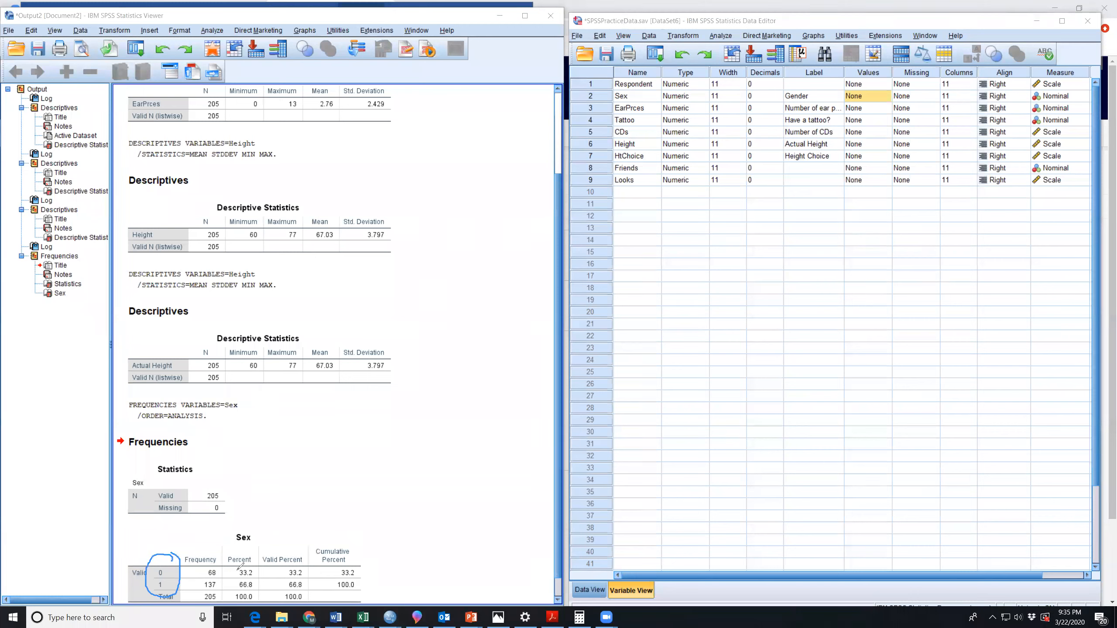
mouse_move(257, 568)
left_mouse_down()
mouse_move(251, 575)
mouse_move(256, 567)
left_mouse_up()
left_click_drag(178, 569, 178, 573)
mouse_move(250, 579)
left_mouse_down()
mouse_move(257, 588)
mouse_move(180, 587)
left_mouse_up()
left_click(500, 17)
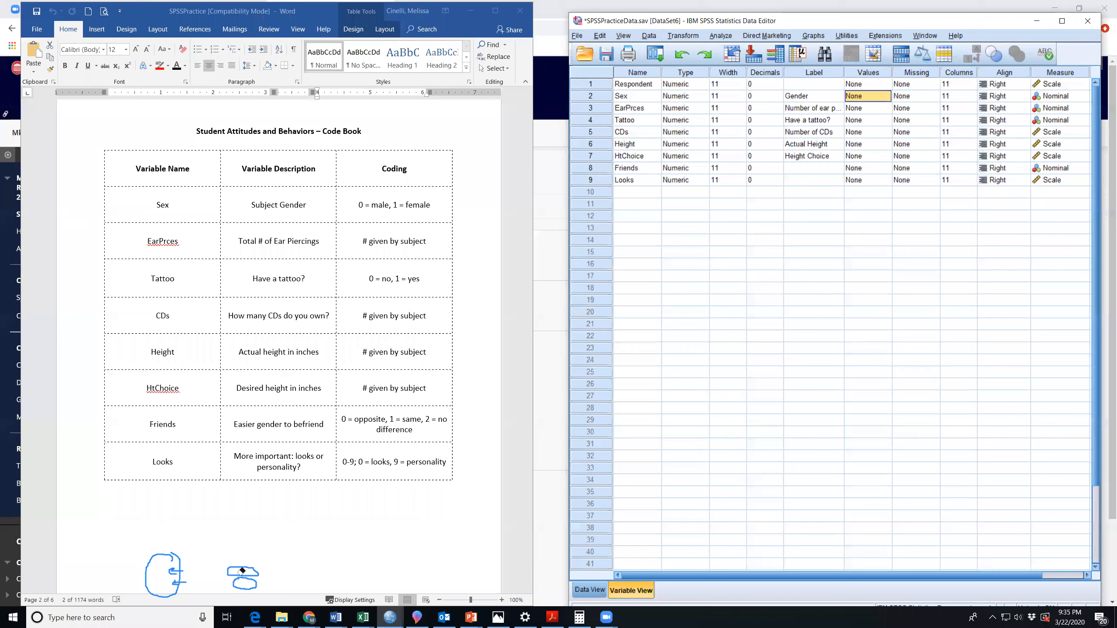
left_click_drag(242, 571, 178, 570)
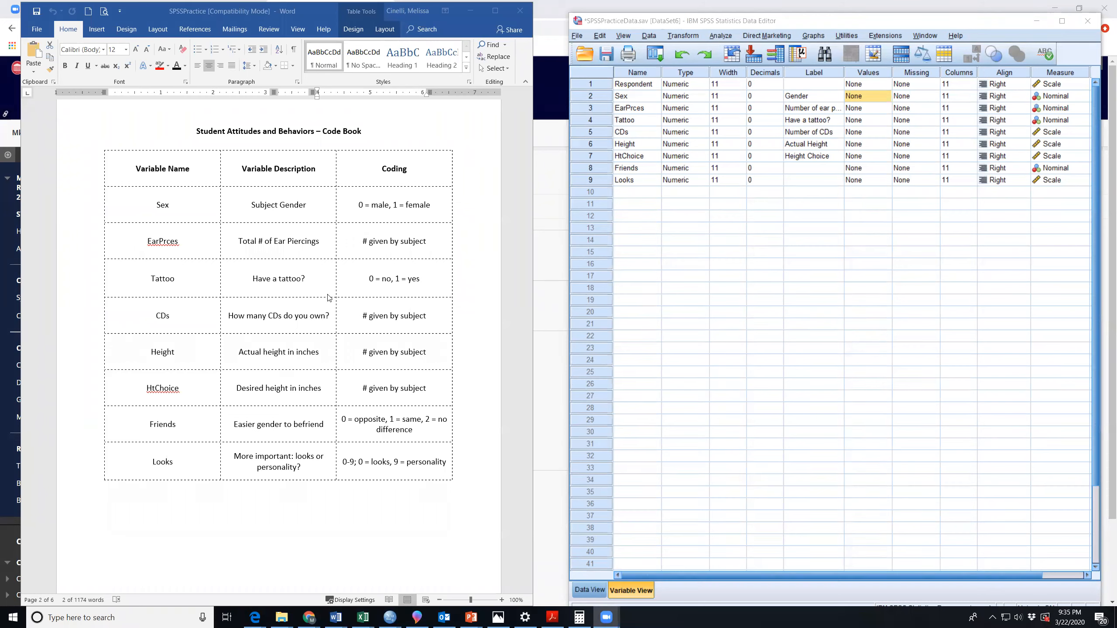
Define value labels for the Sex variable: 0 = Male and 1 = Female.
left_click(863, 96)
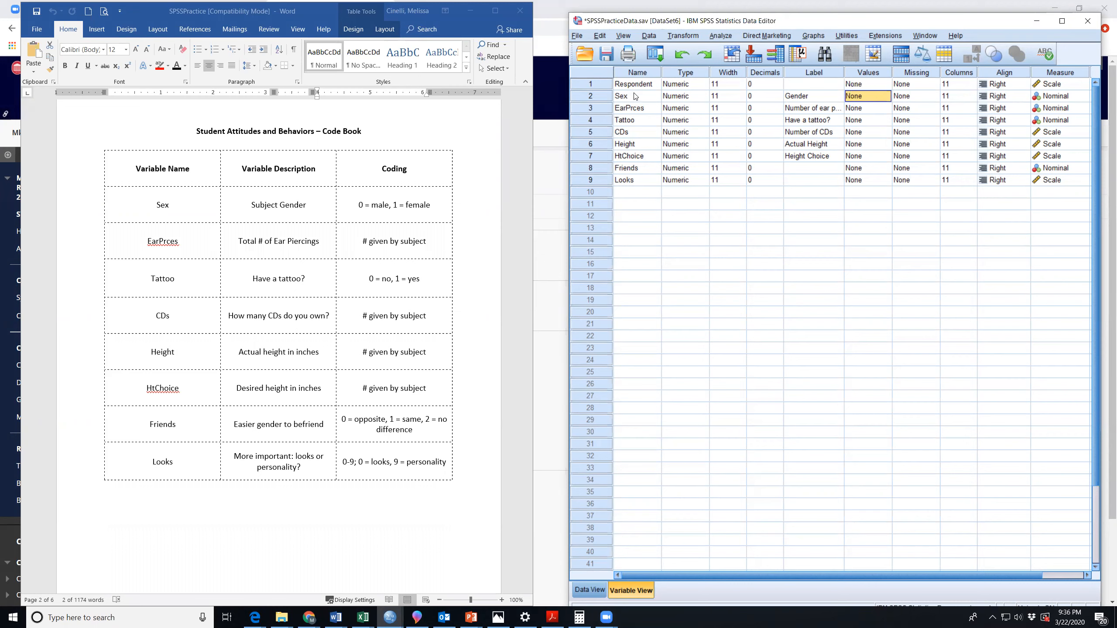
left_click(591, 95)
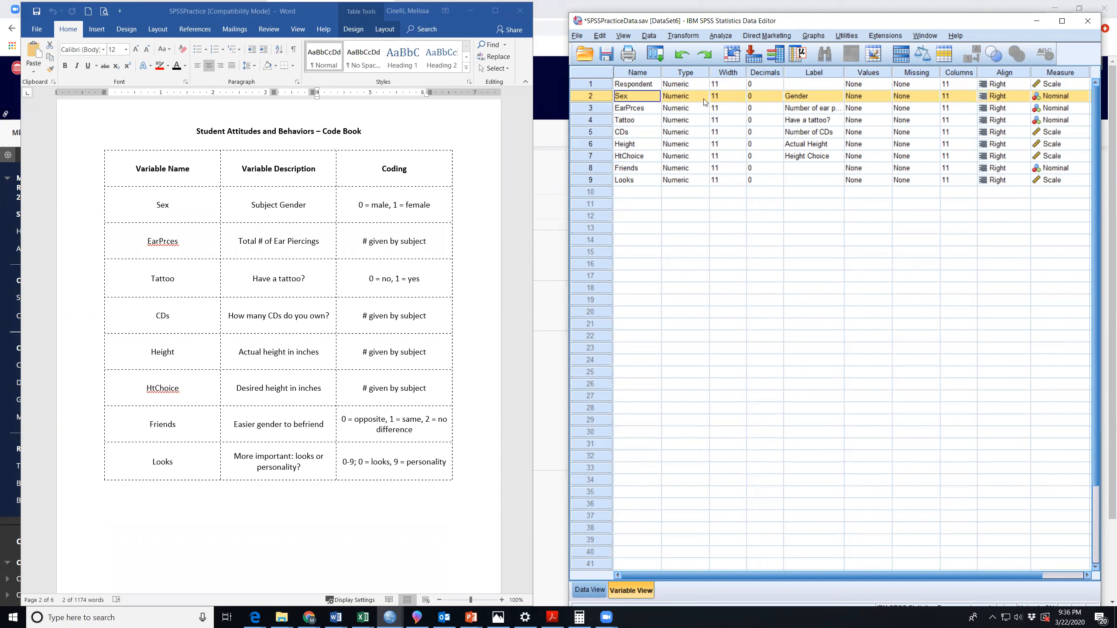
left_click(873, 100)
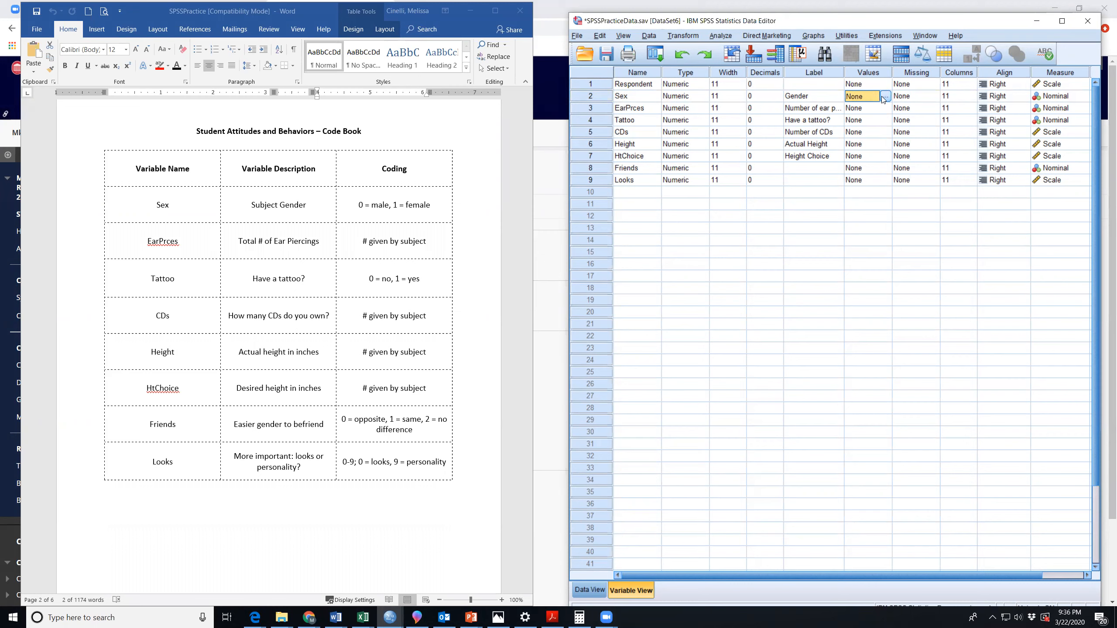
left_click(885, 97)
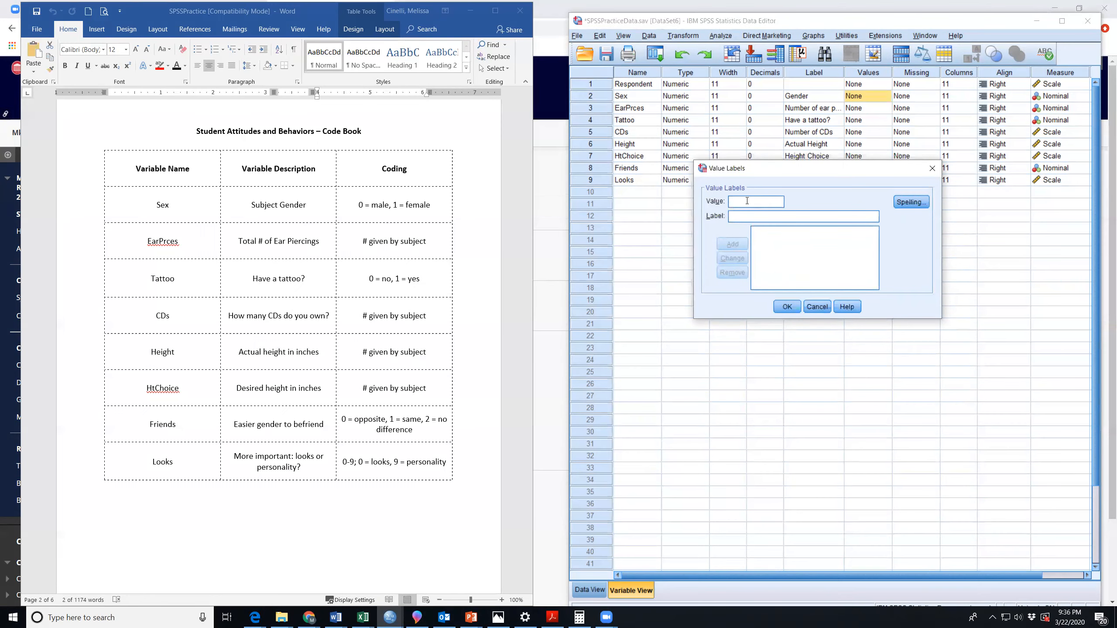
type("0")
type("Male")
left_click(734, 246)
key("Tab")
type("Female")
left_click(735, 245)
left_click(788, 307)
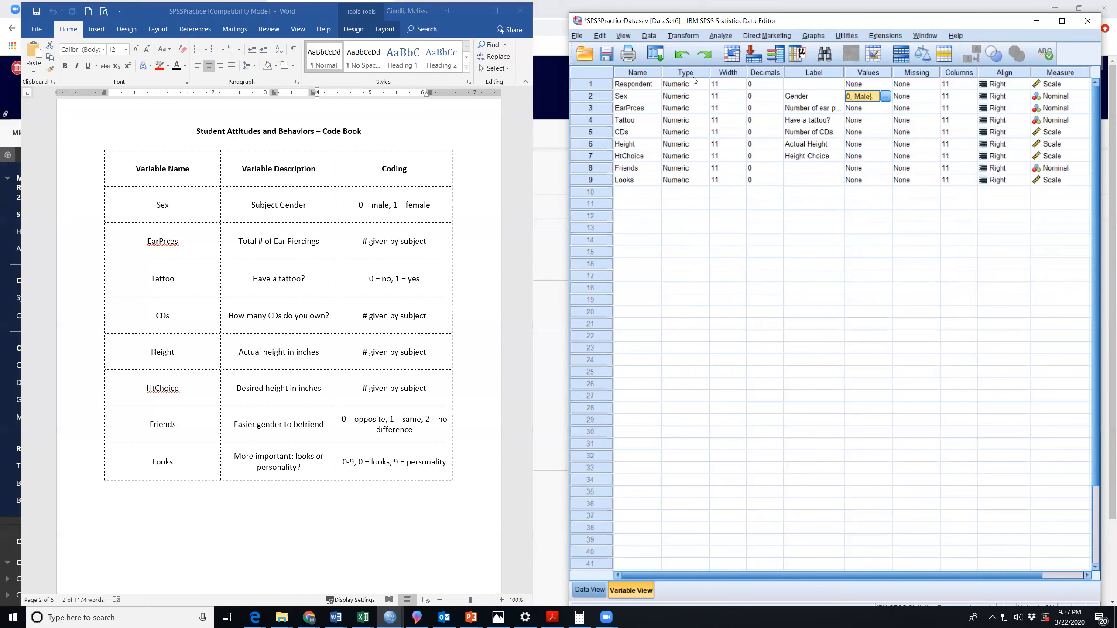
Rerun Frequencies on Gender with the frequency table displayed.
left_click(727, 39)
mouse_move(737, 59)
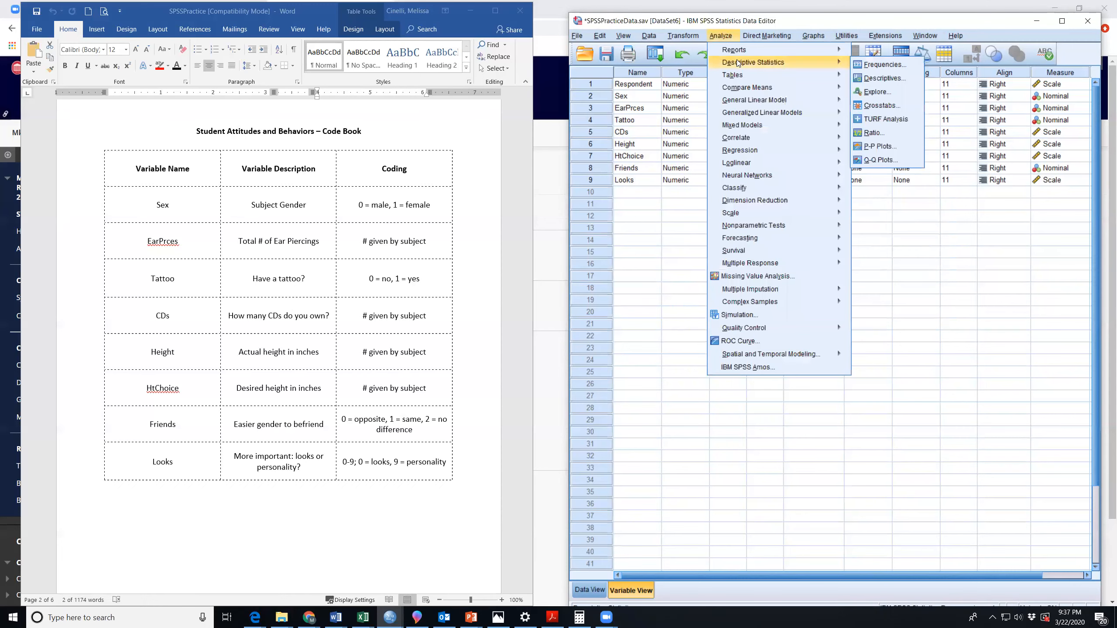
left_click(874, 64)
left_click(487, 433)
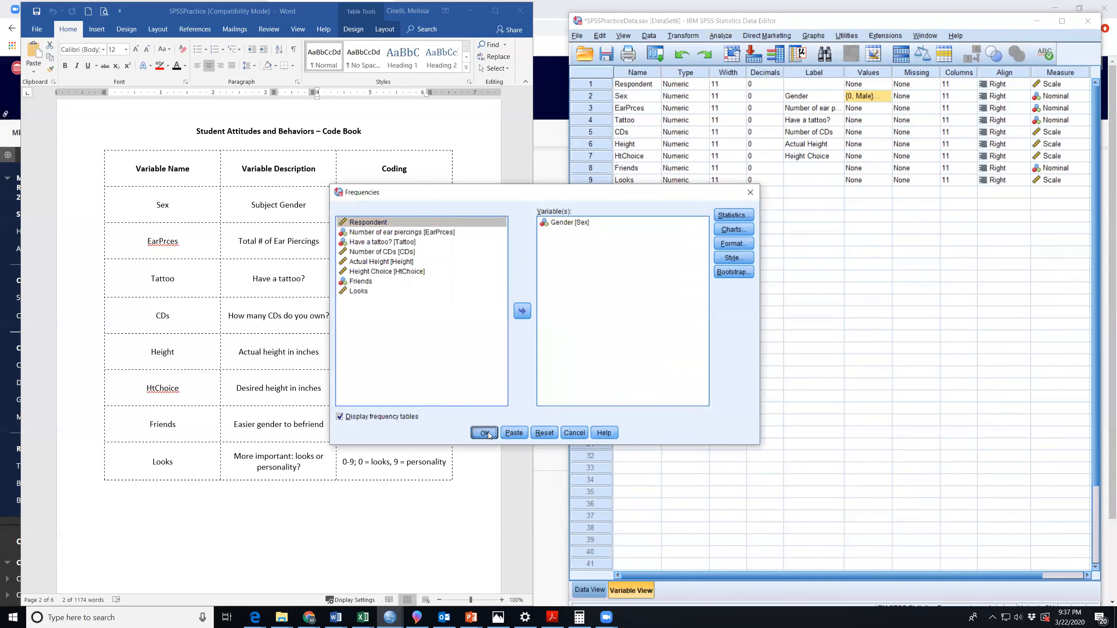
Compare the row labels of the new Gender frequency table with the earlier Sex table, and minimize the output viewer.
scroll(321, 420, "down", 1)
left_click(160, 331)
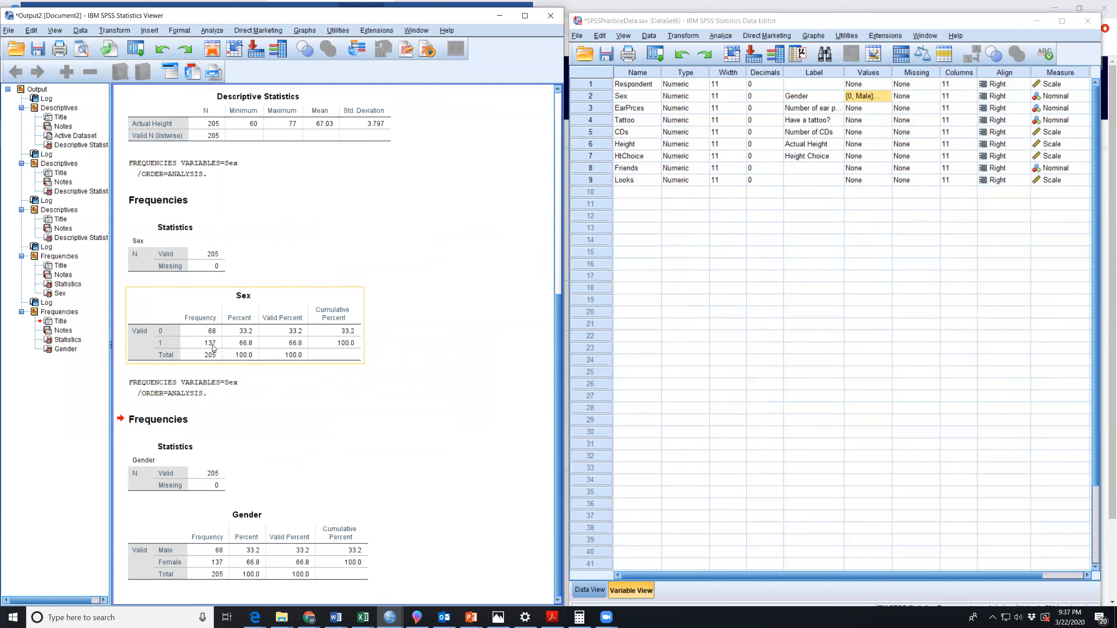
left_click(184, 587)
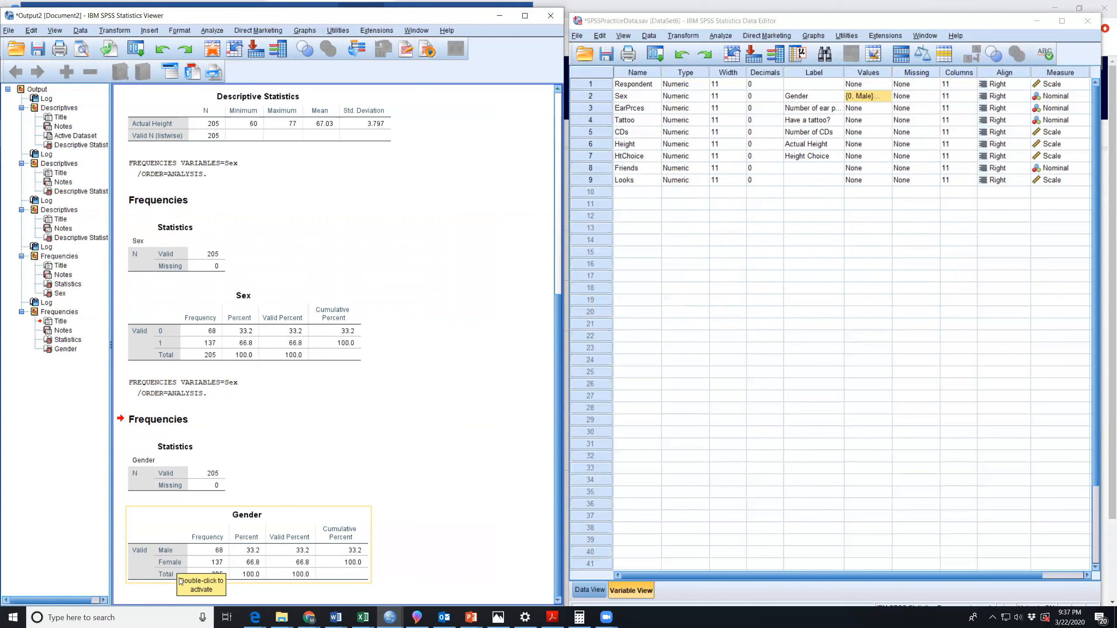
left_click(376, 347)
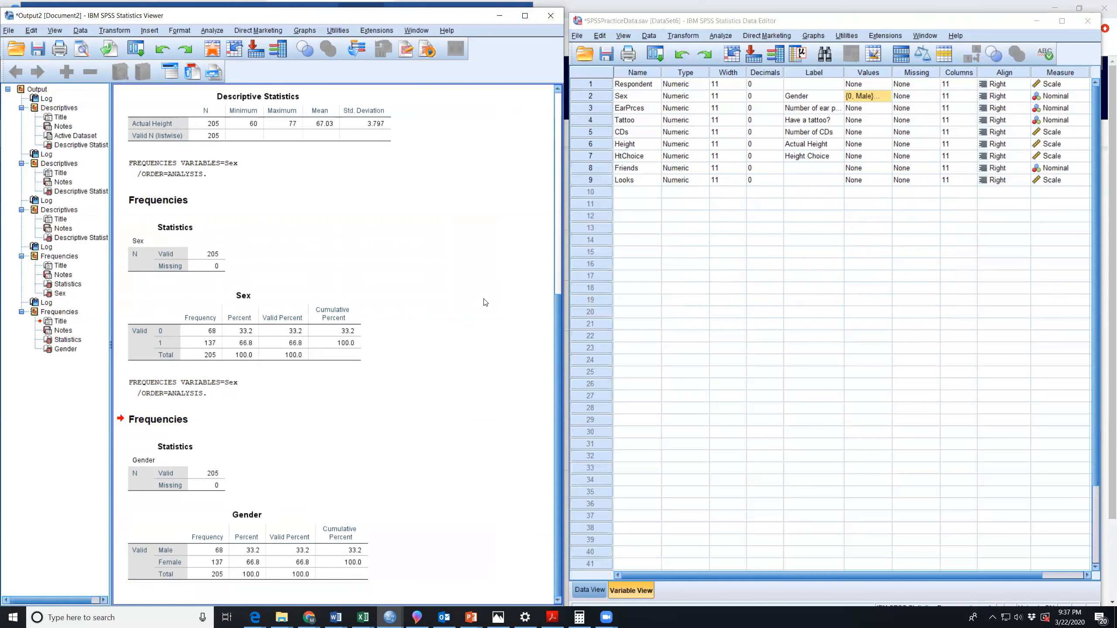
left_click(184, 315)
left_click(505, 18)
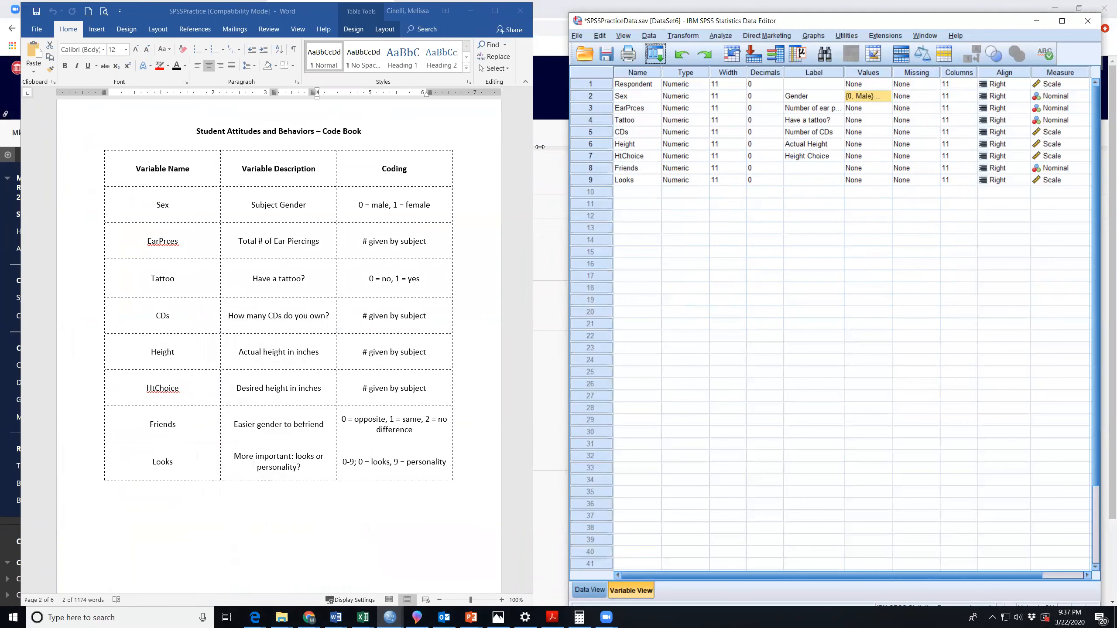
Widen the Word code book window and highlight the coding entries for ear piercings, CDs, Looks and Tattoo.
left_click_drag(540, 147, 568, 152)
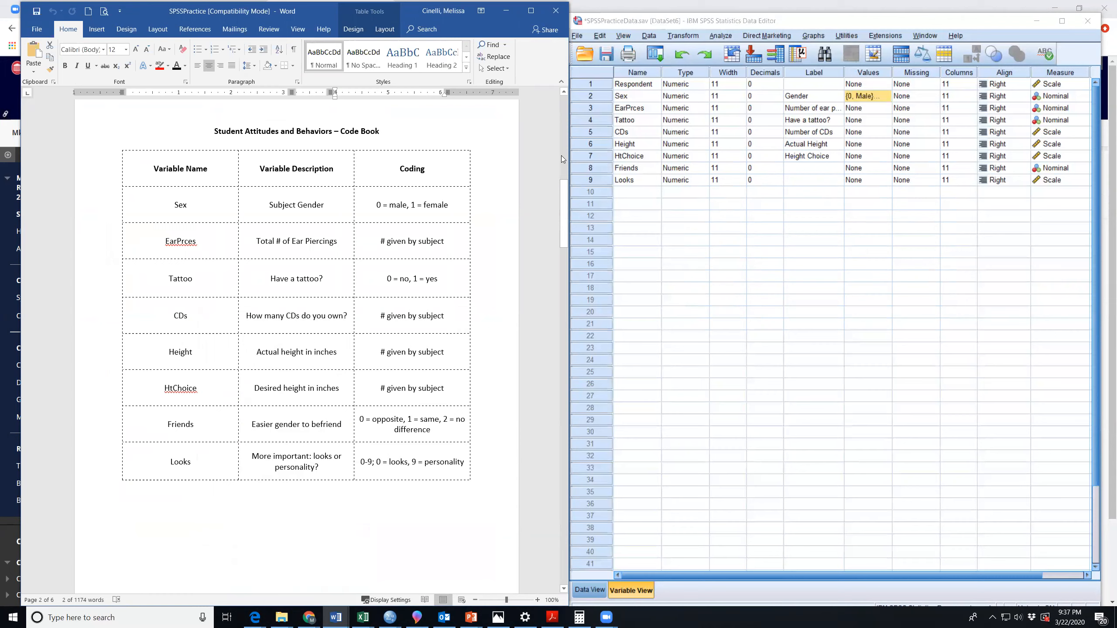
triple_click(450, 240)
triple_click(447, 316)
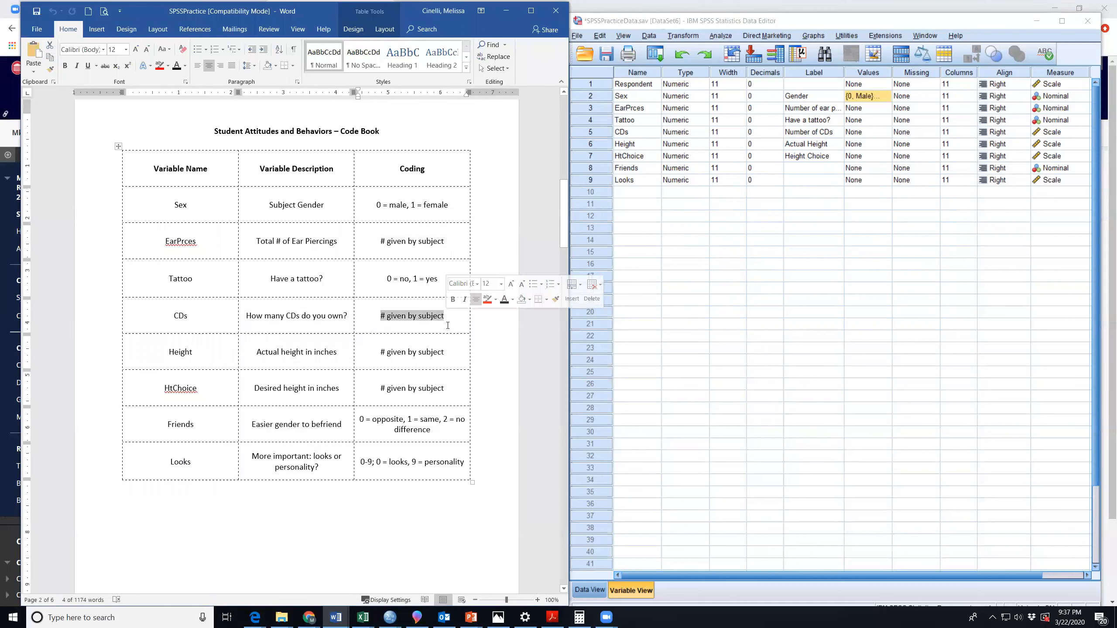
left_click_drag(361, 462, 465, 462)
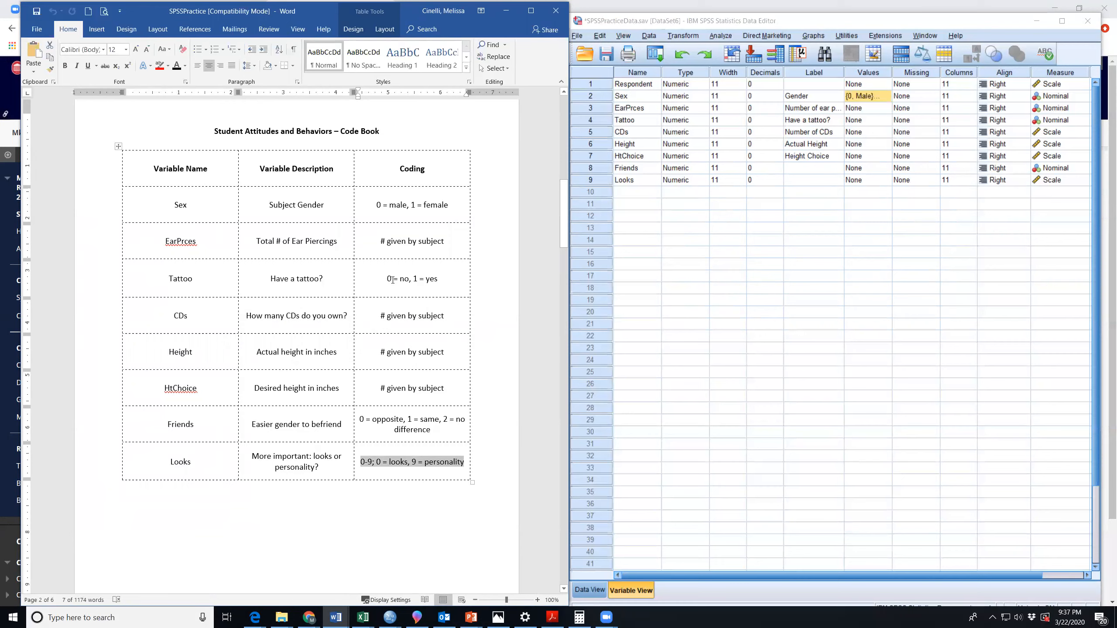
left_click_drag(387, 279, 440, 280)
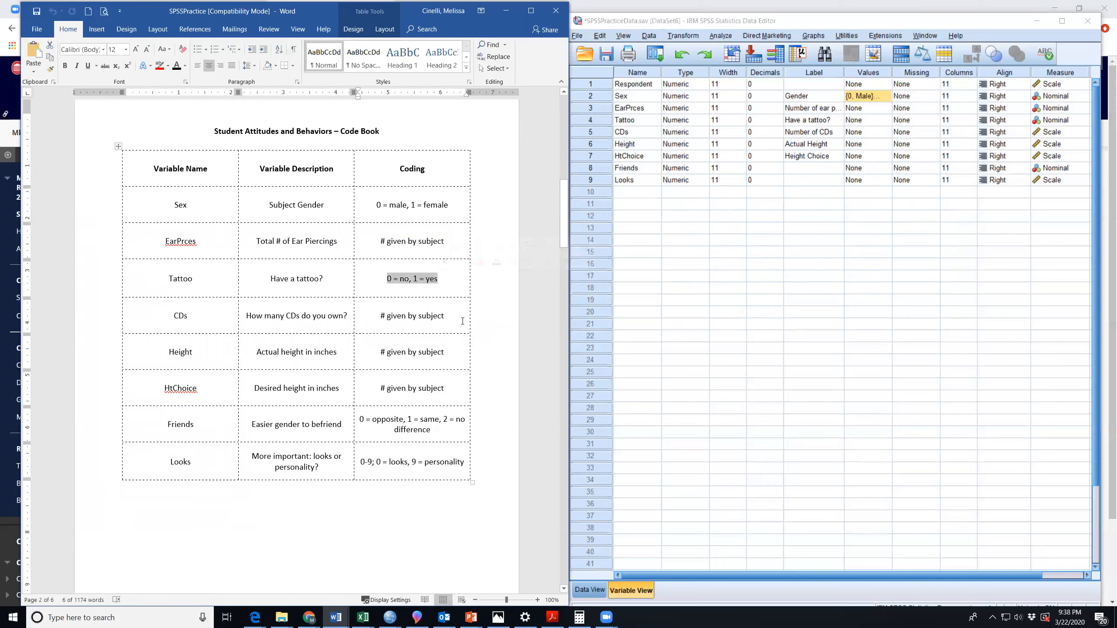
Define value labels for the Tattoo variable: 0 = No Tattoo and 1 = Yes Tattoo.
left_click(615, 120)
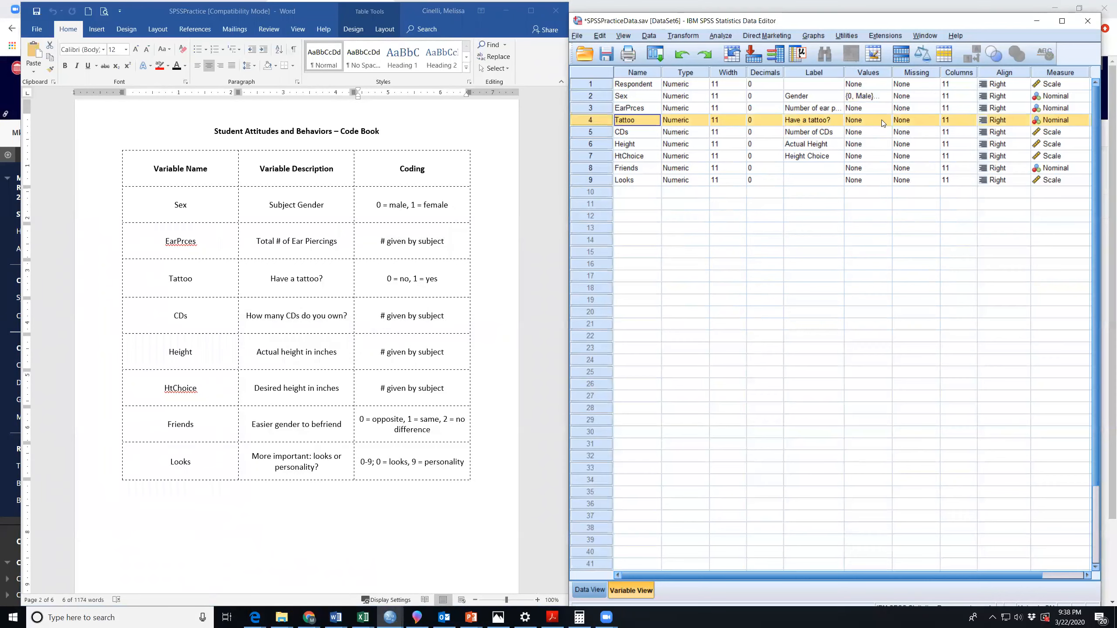
left_click(859, 119)
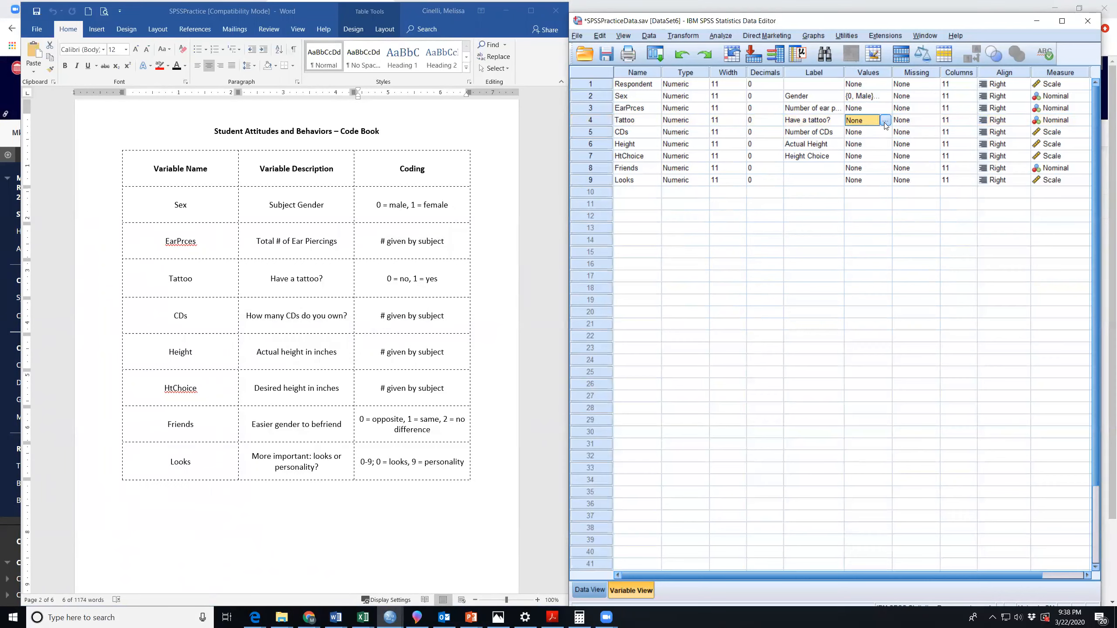
left_click(885, 121)
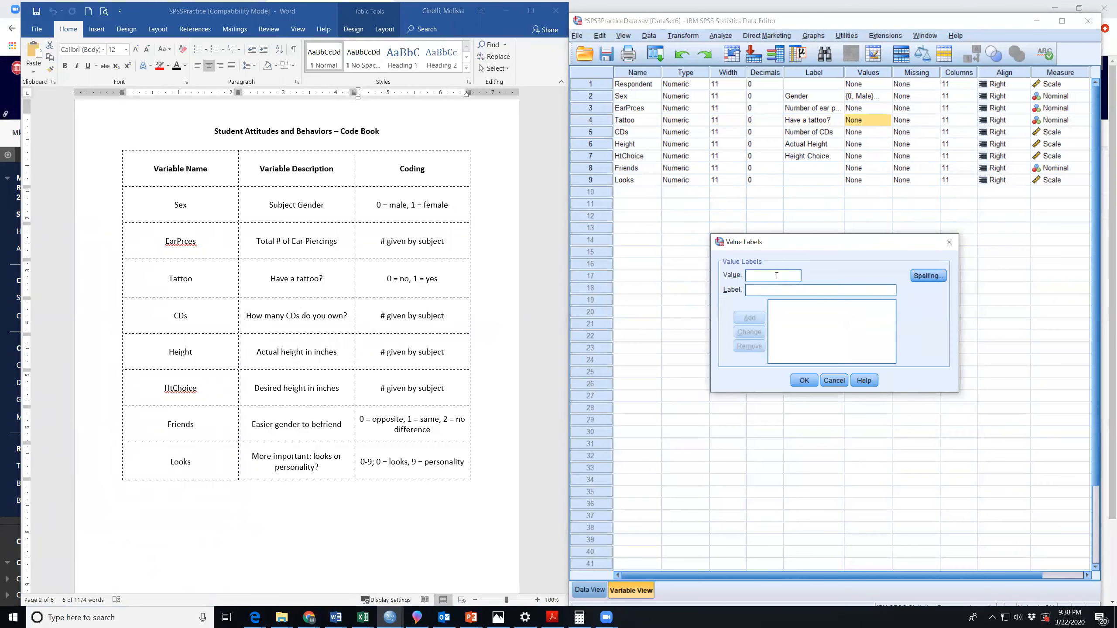
type("0")
type("No Tattoo")
left_click(751, 318)
type("1")
key("Tab")
type("Yes Tattoo")
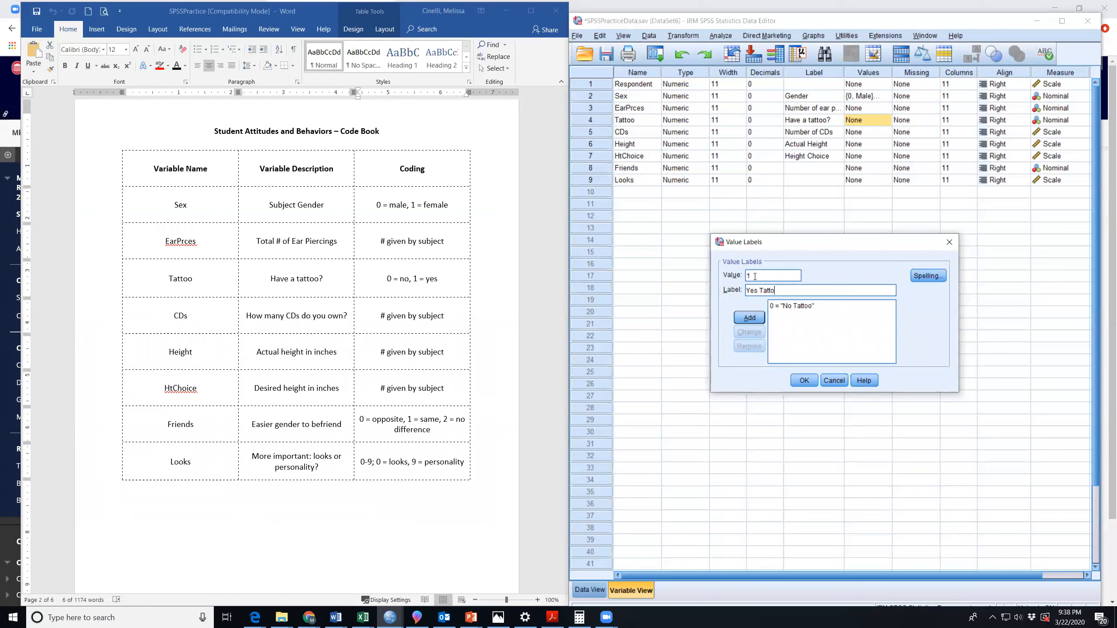
left_click(750, 319)
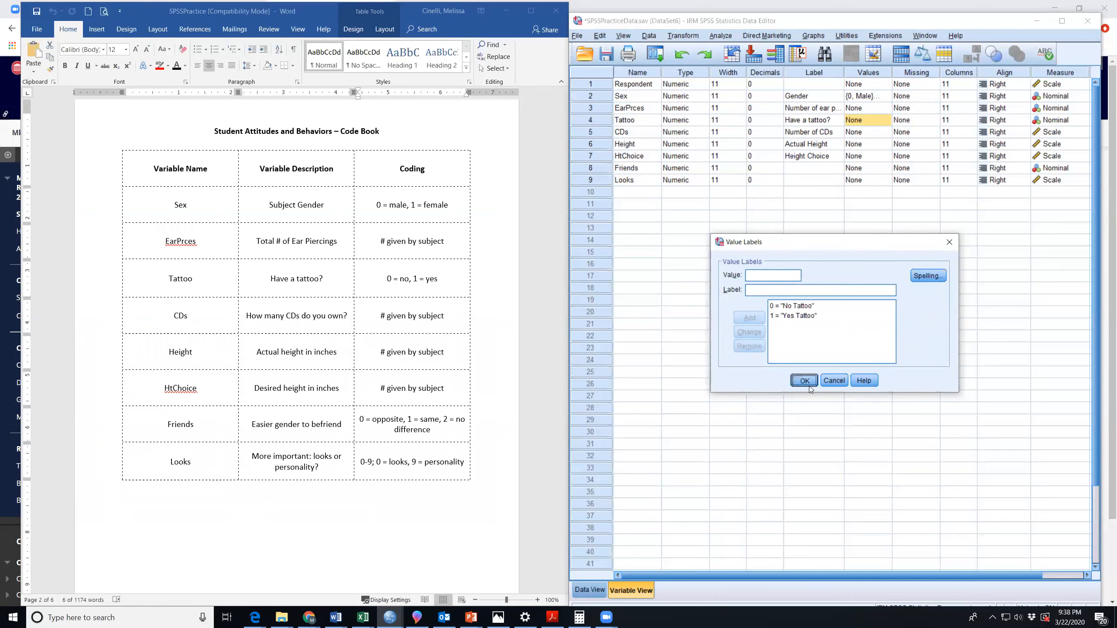
left_click(804, 380)
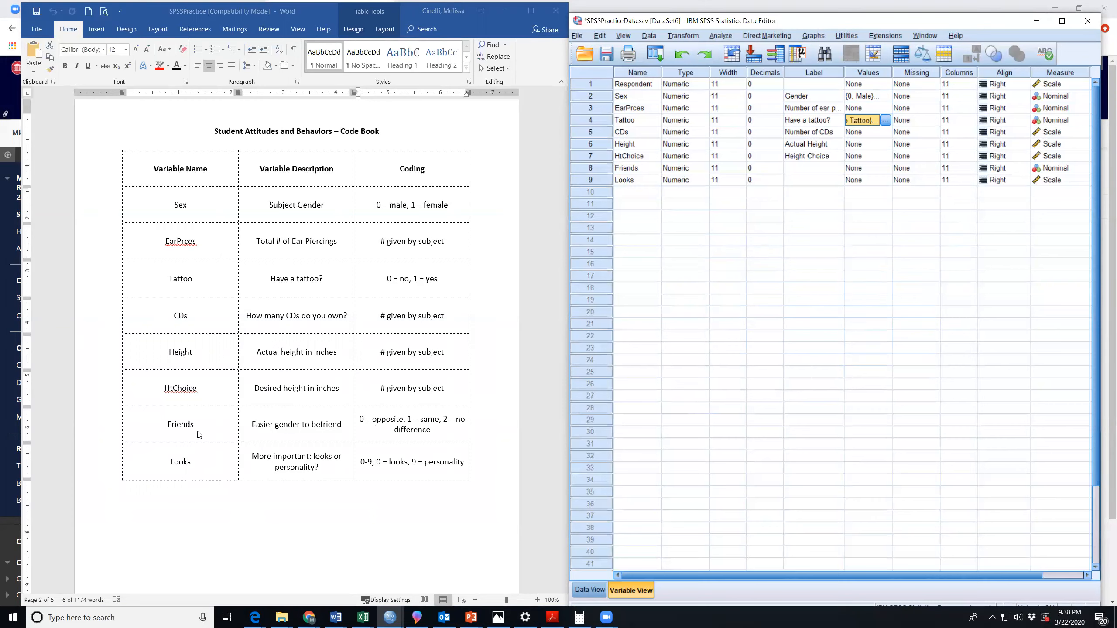
Add value labels for the Friends variable: 0 = Opposite Gender and 1 = Same Gender.
left_click(607, 168)
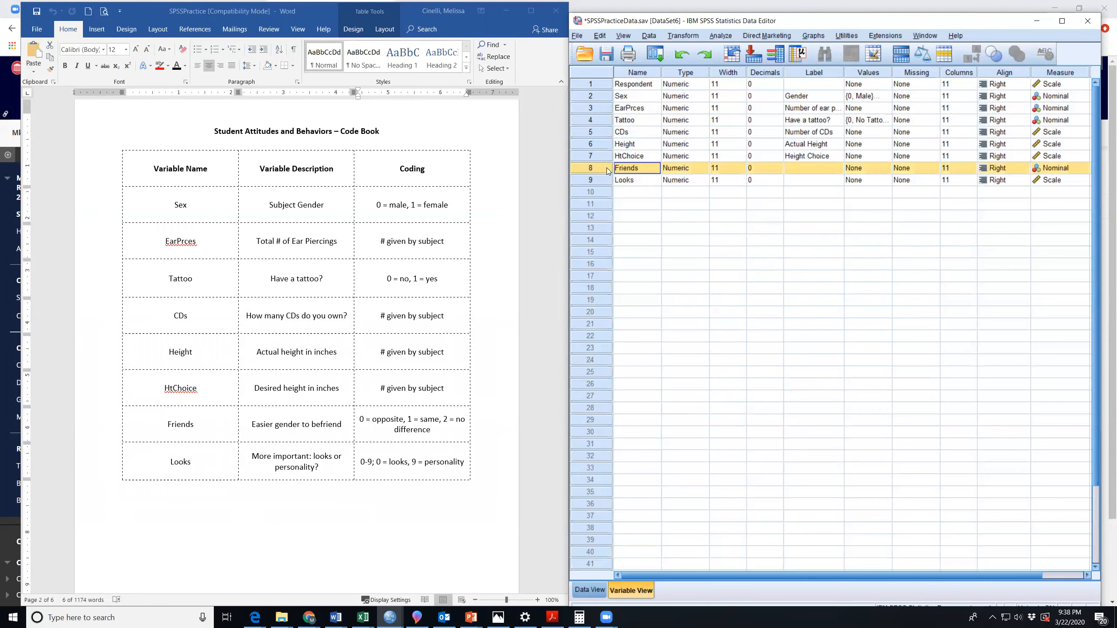
left_click(857, 169)
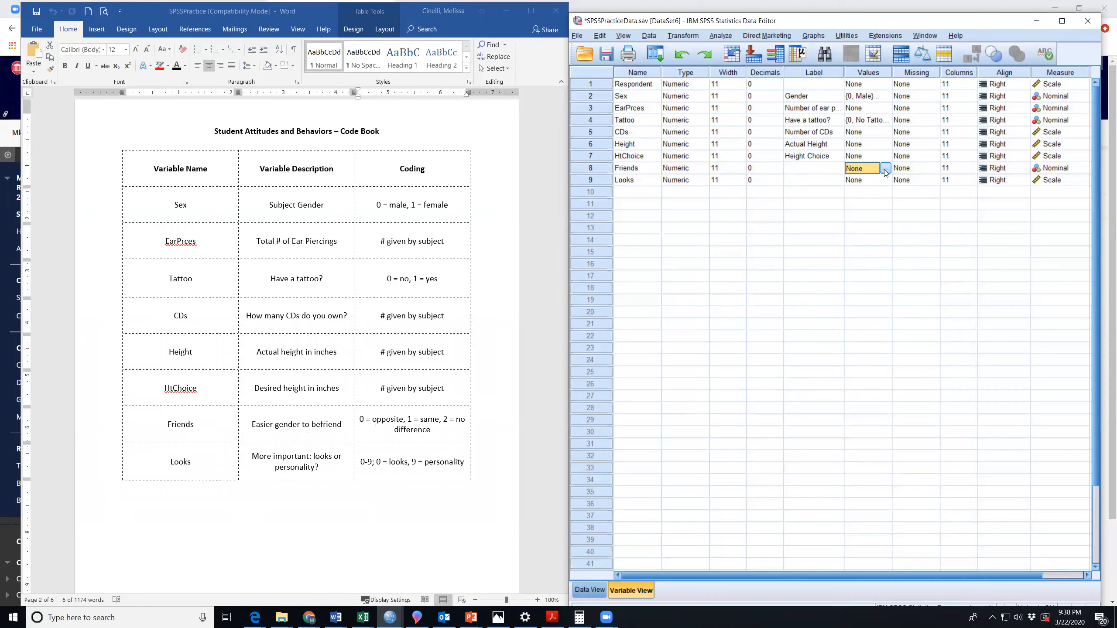
left_click(886, 170)
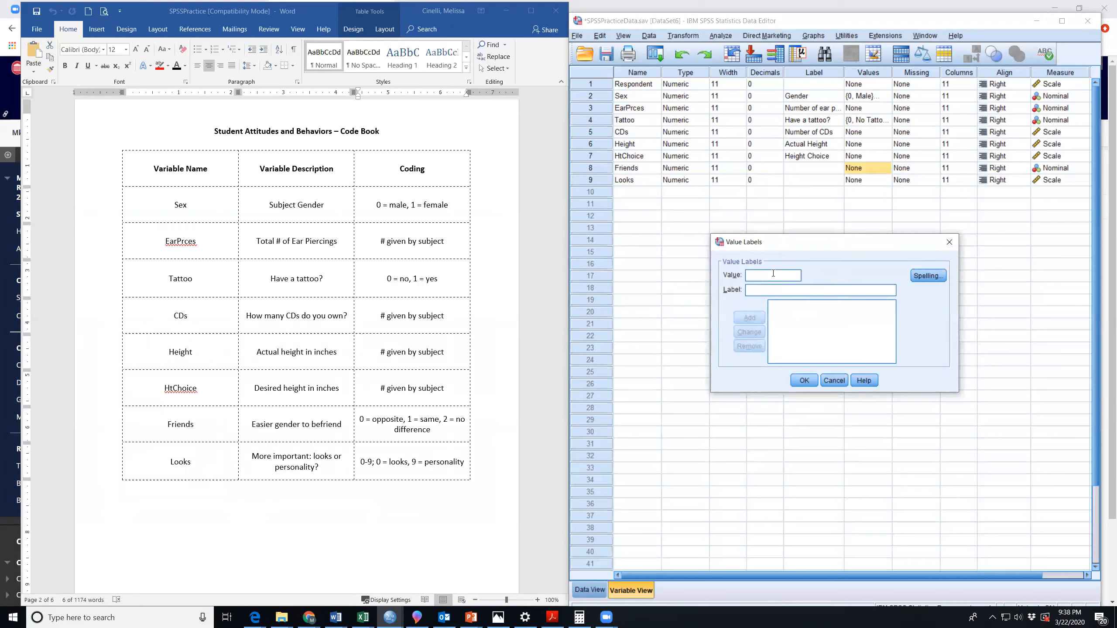
type("0")
key("Tab")
type("Opposite Gender")
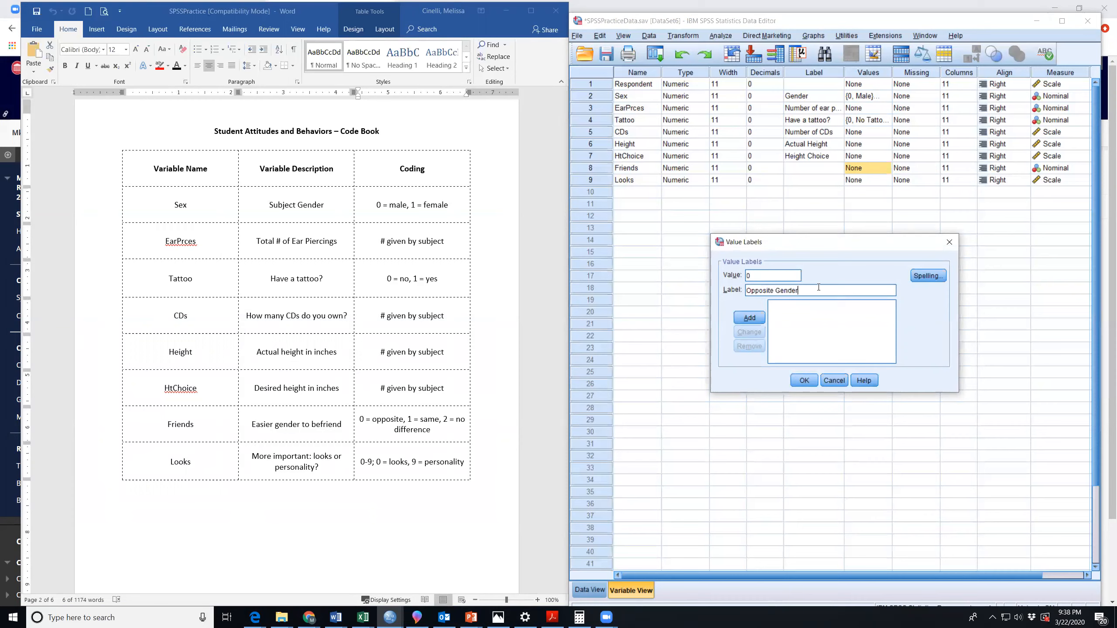
left_click(749, 317)
left_click(760, 275)
type("1")
type("Same Gender")
left_click(755, 318)
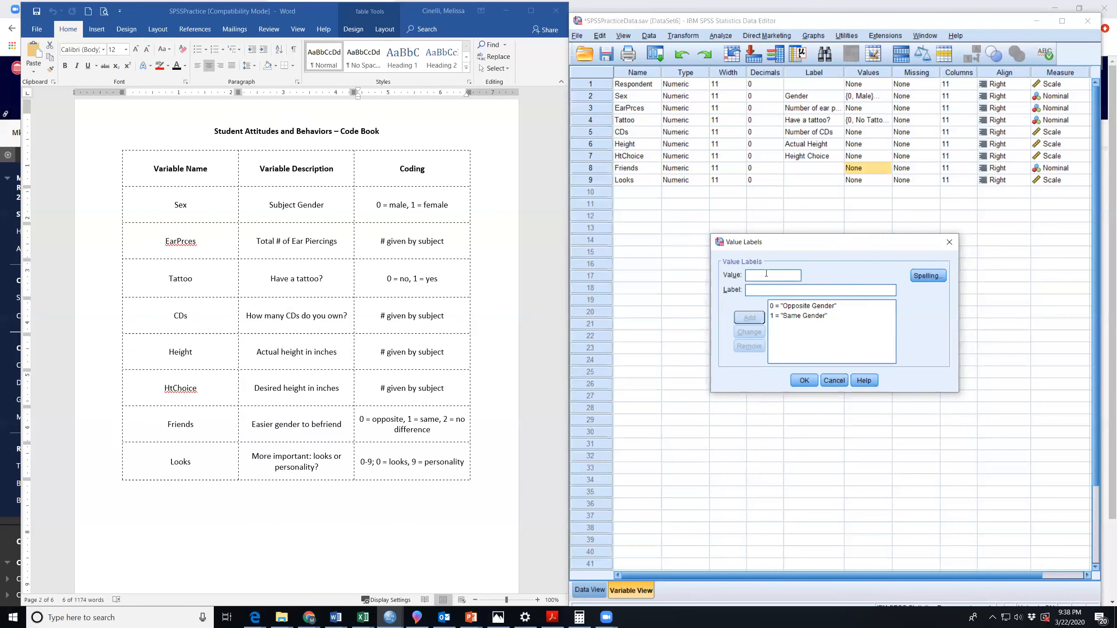
Add the value label 2 = Both Genders Equally for Friends and apply the set of labels.
type("2")
type("Both")
type(" Genders ")
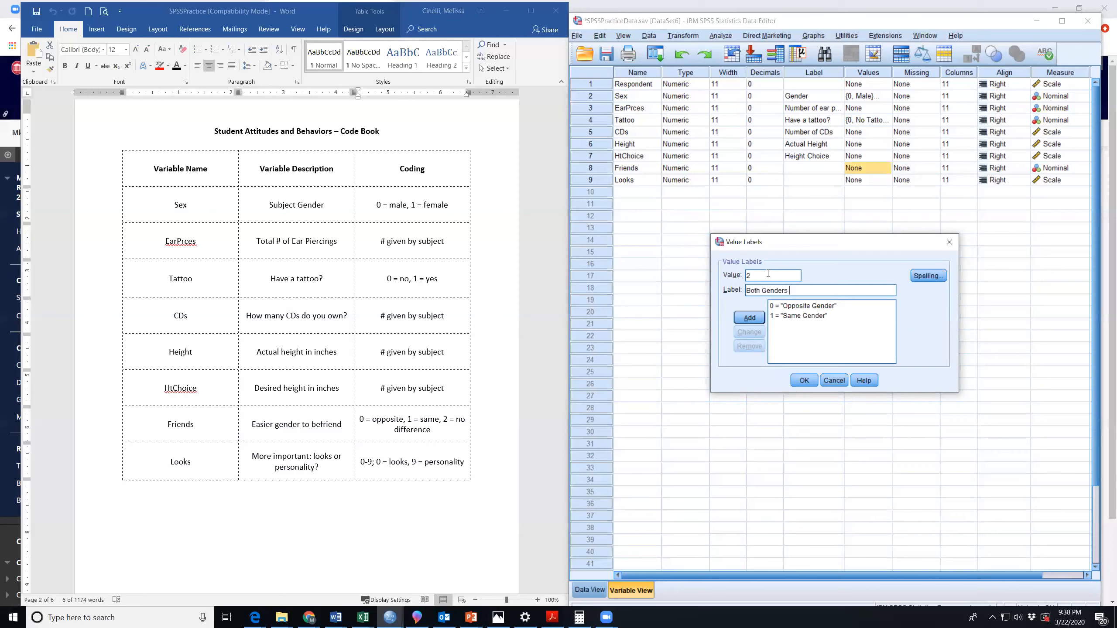
type("Equally")
left_click(750, 317)
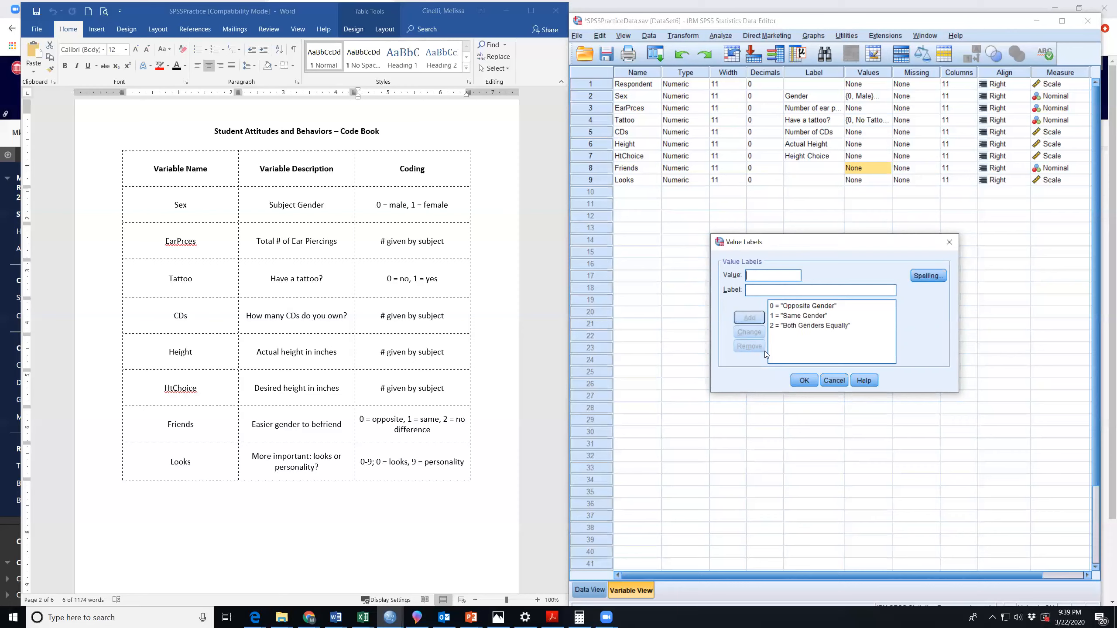
left_click(804, 381)
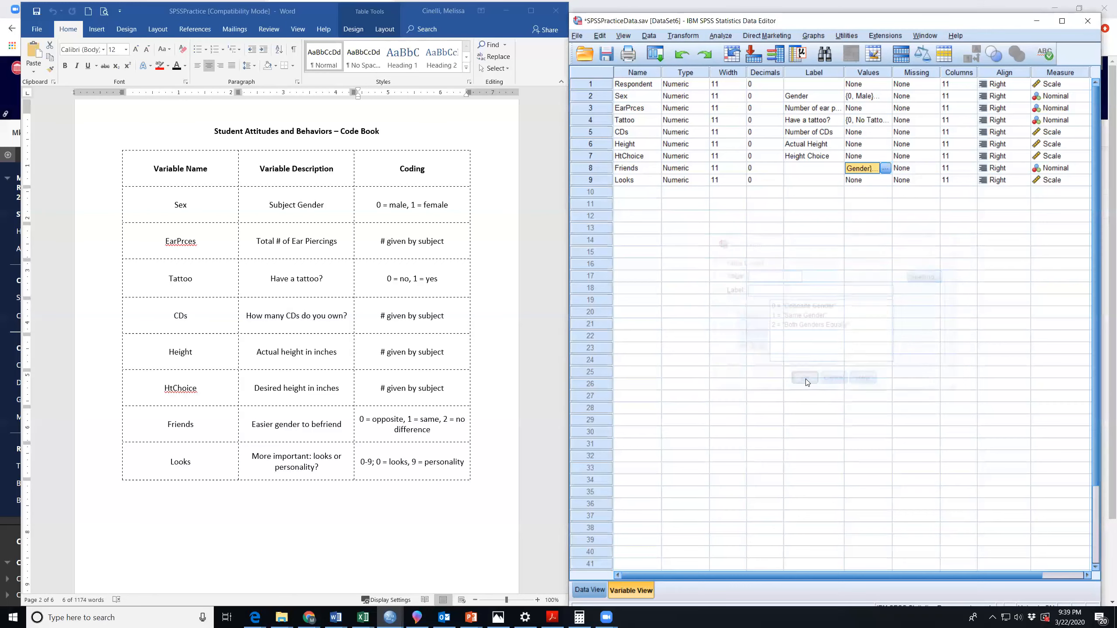
Review the value label entries defined for the Sex, Tattoo and Friends variables.
left_click(870, 98)
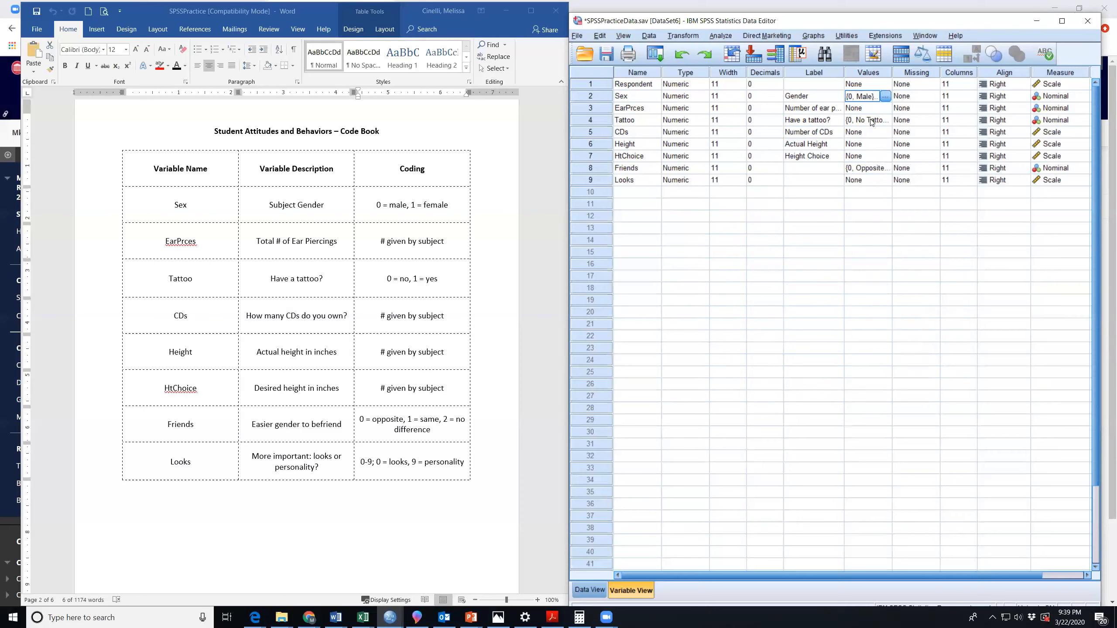
left_click(870, 120)
left_click(870, 170)
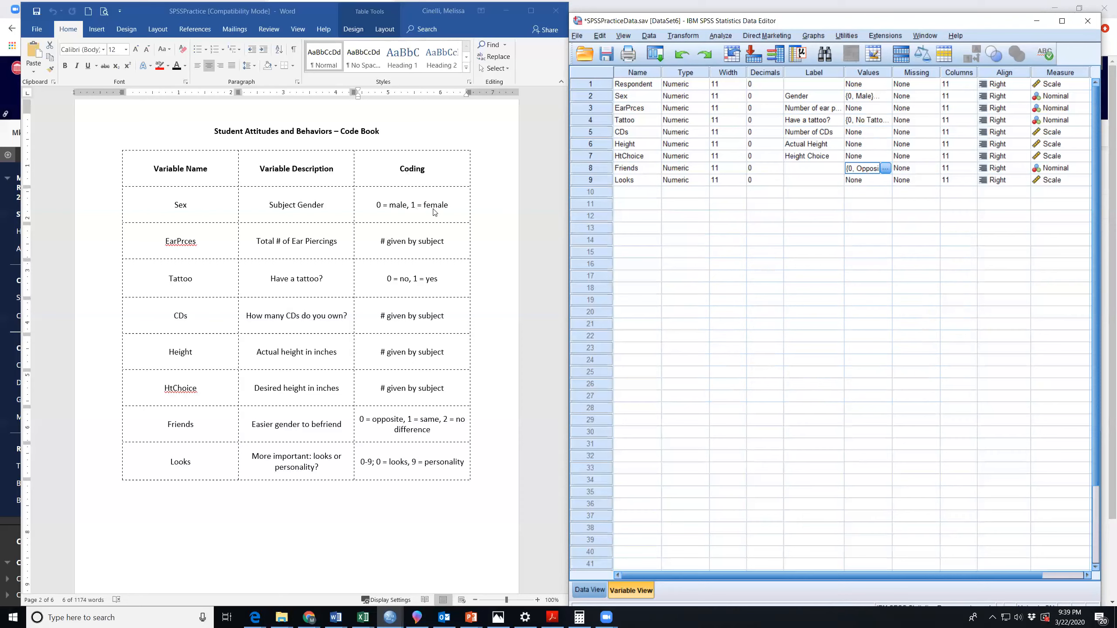
Return to the data view and save the dataset as SPSSPracticeData.sav in the In-Class Exercise folder, replacing the existing file.
left_click(592, 592)
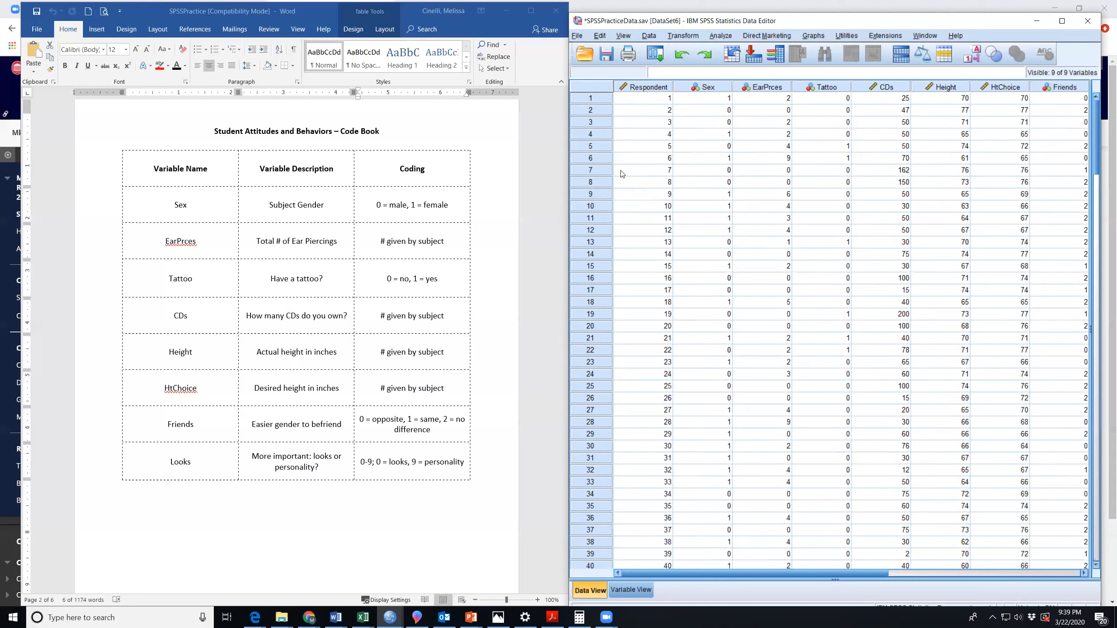
left_click(576, 35)
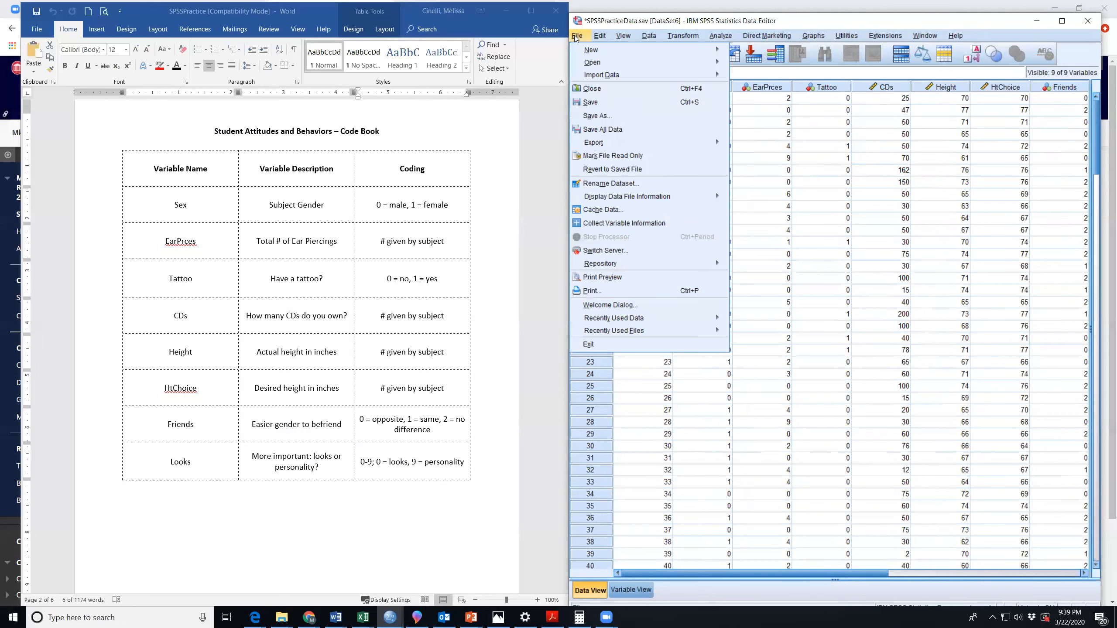
left_click(607, 116)
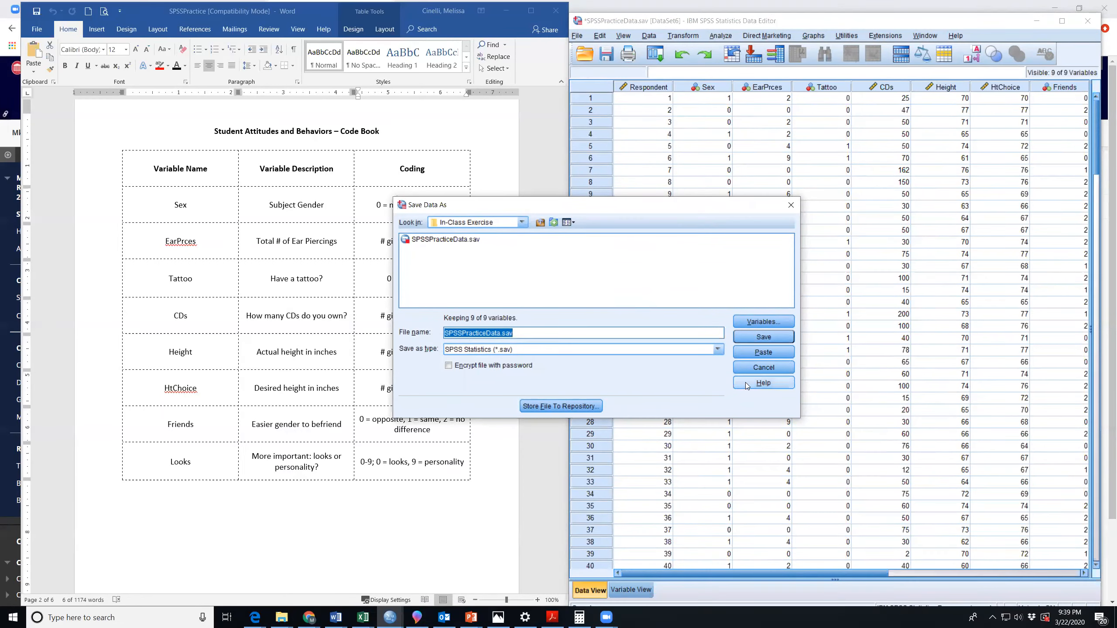
left_click(764, 337)
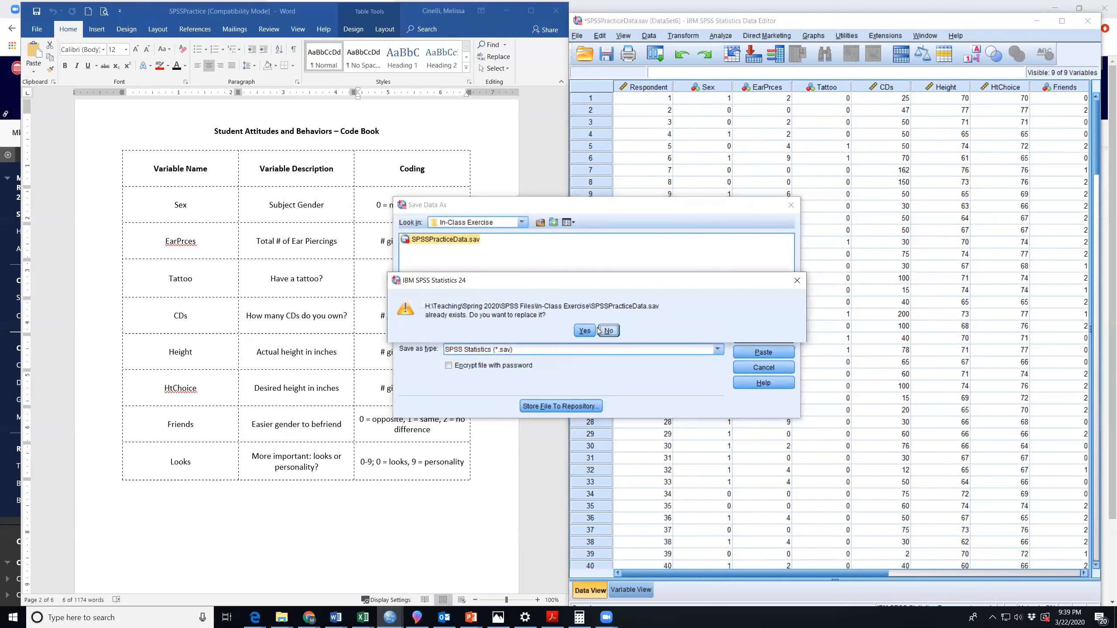
left_click(584, 330)
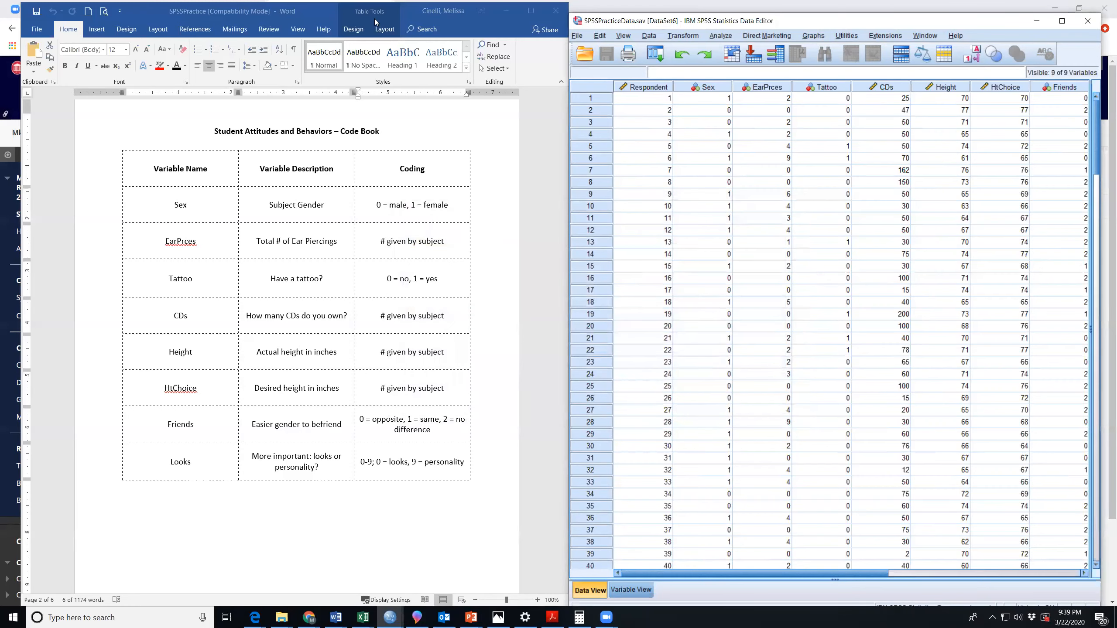
Move the code book window aside, bring up the SPSS Statistics Viewer and review the Descriptives and Frequencies output.
left_click_drag(304, 11, 323, 90)
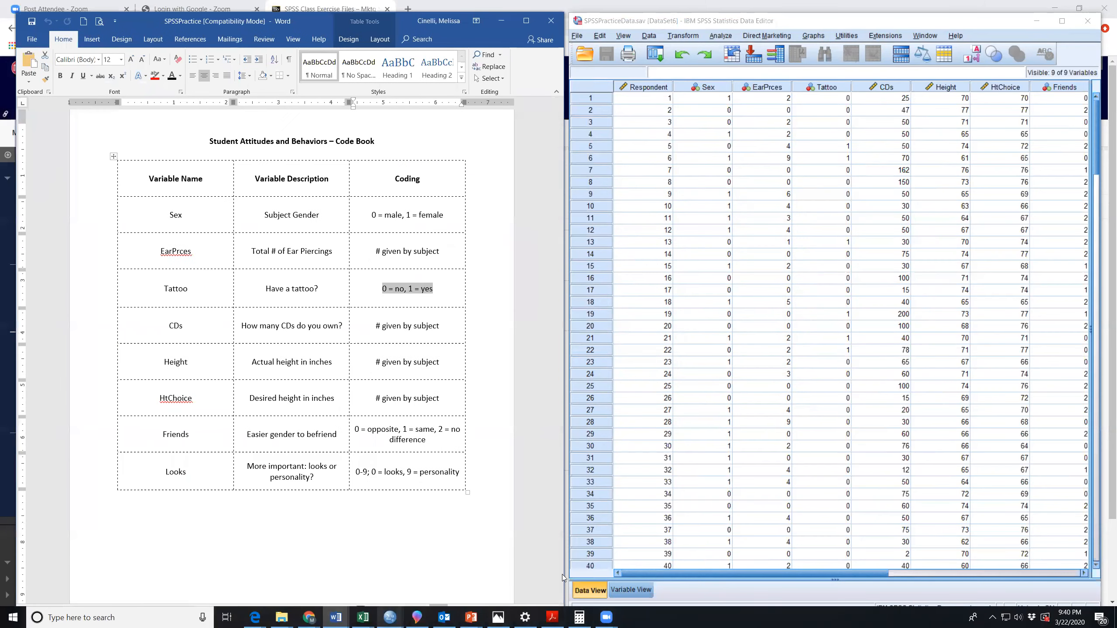
left_click(390, 617)
left_click(717, 572)
scroll(262, 307, "down", 3)
scroll(263, 307, "up", 6)
scroll(263, 307, "up", 5)
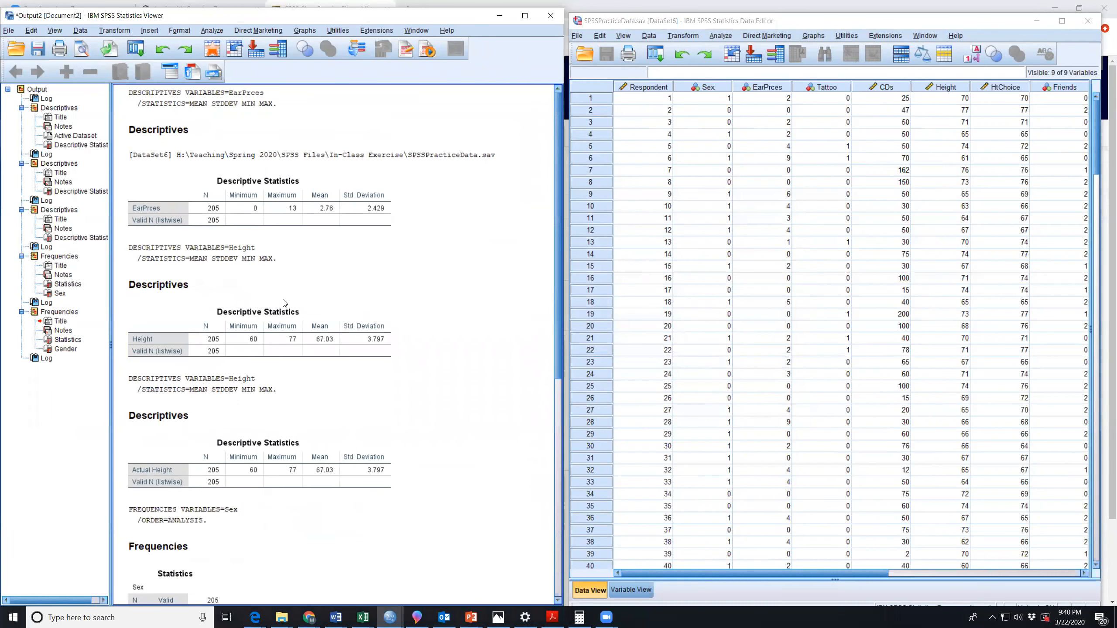